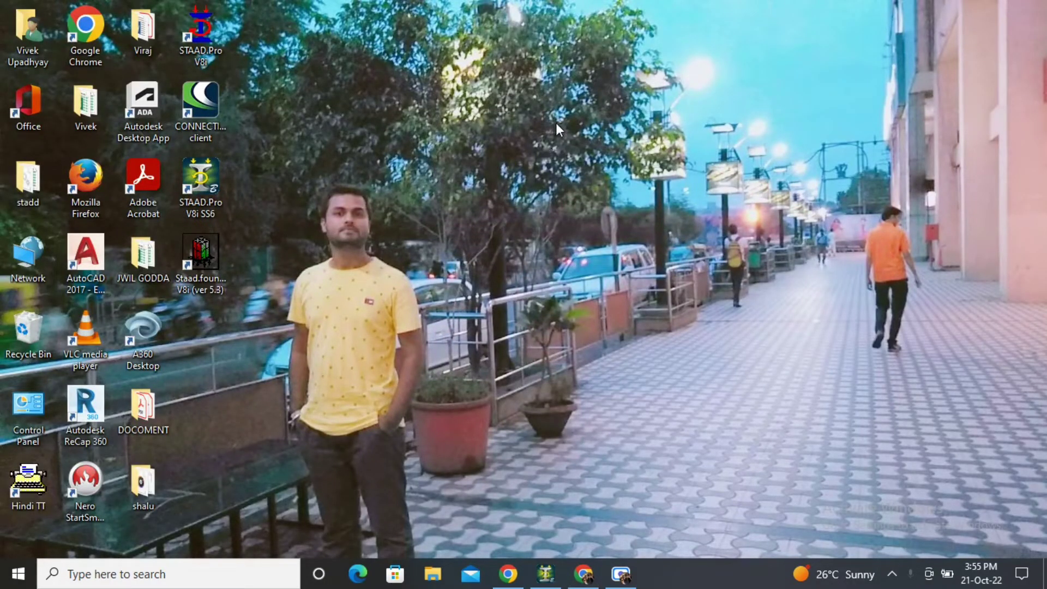
pyautogui.rightClick(528, 107)
pyautogui.click(602, 175)
pyautogui.rightClick(540, 122)
pyautogui.click(591, 190)
pyautogui.rightClick(534, 115)
pyautogui.click(581, 185)
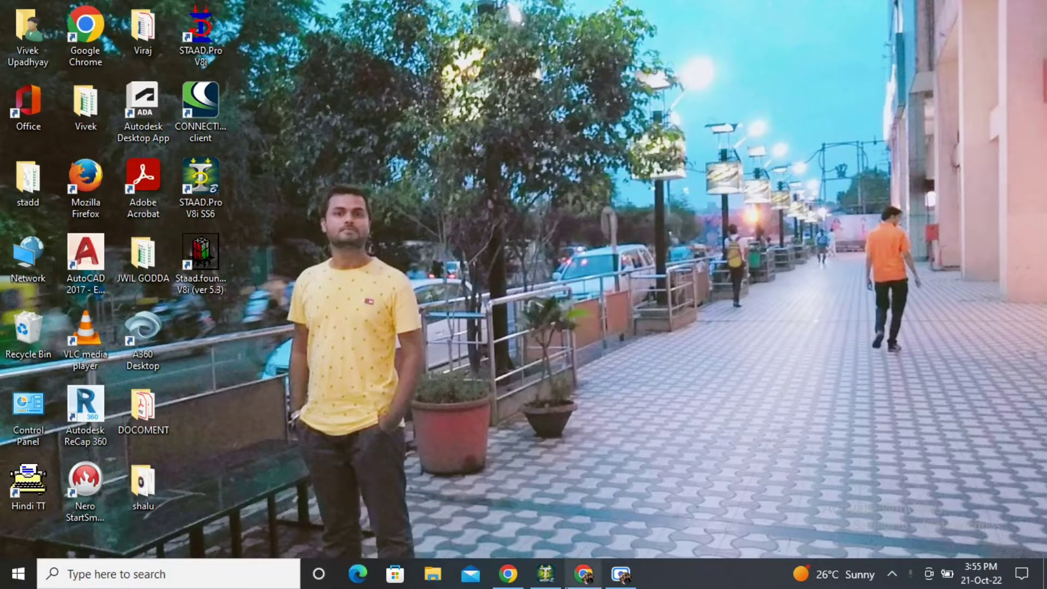
# - Switch to STAAD.Pro and create a Space model named "OHT -4" in meters and kilonewtons, starting with Add Beam, then dismiss the snap grid
pyautogui.click(561, 507)
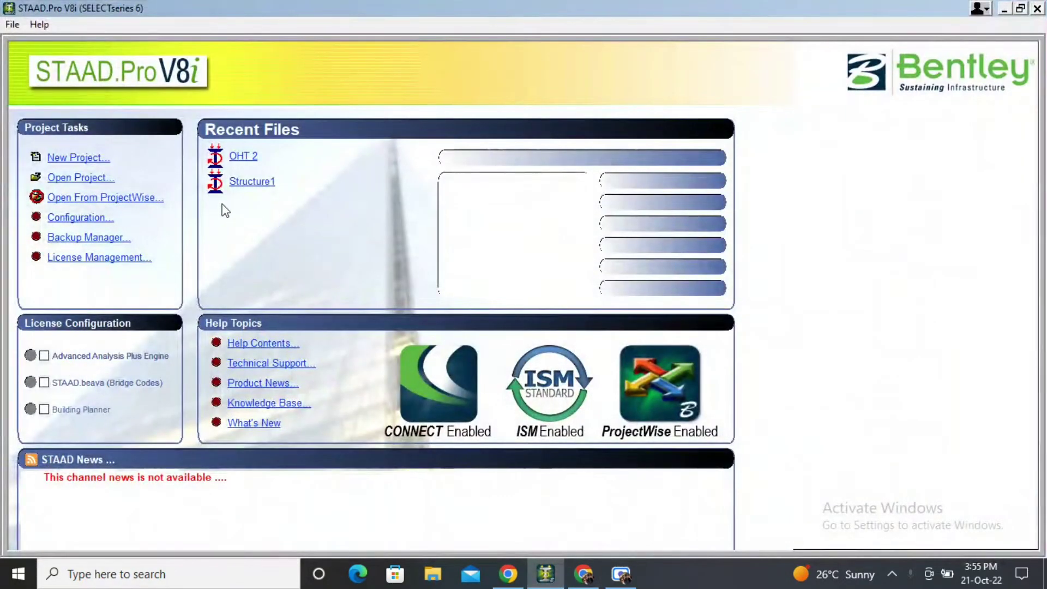
pyautogui.click(71, 157)
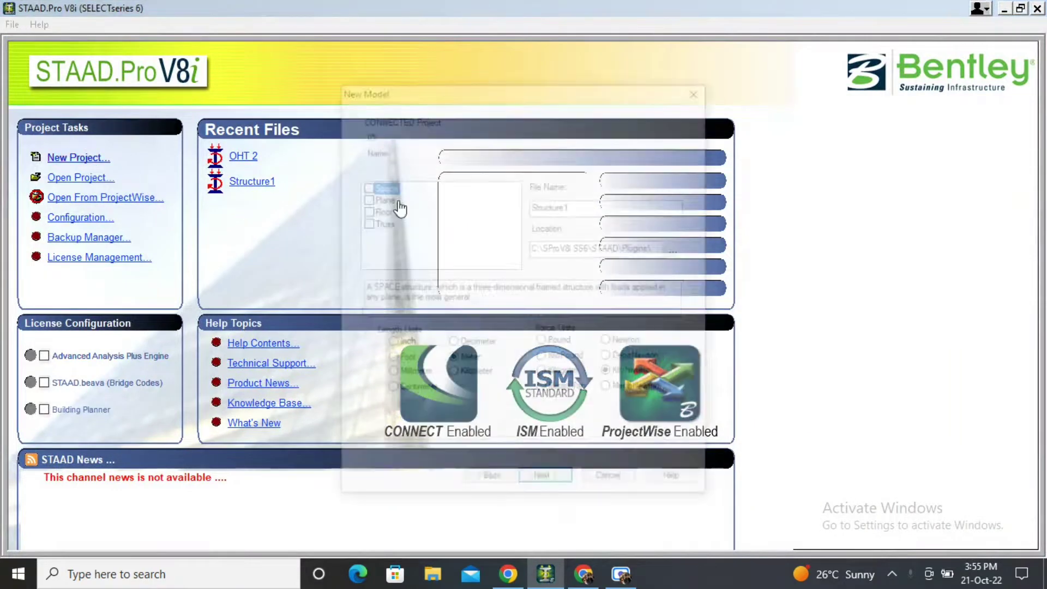
pyautogui.doubleClick(592, 207)
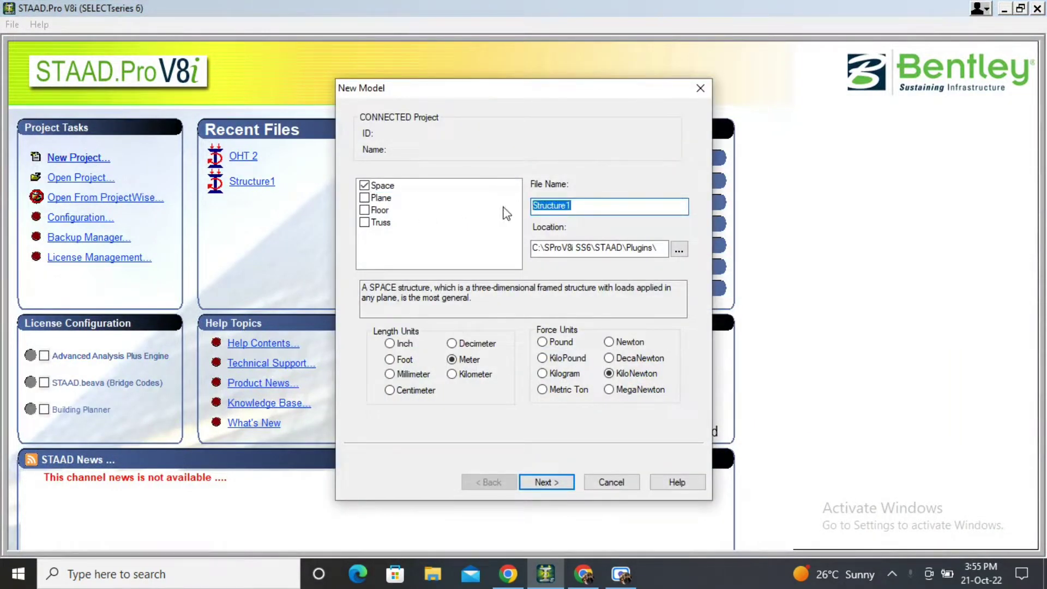
pyautogui.write('OHT -4')
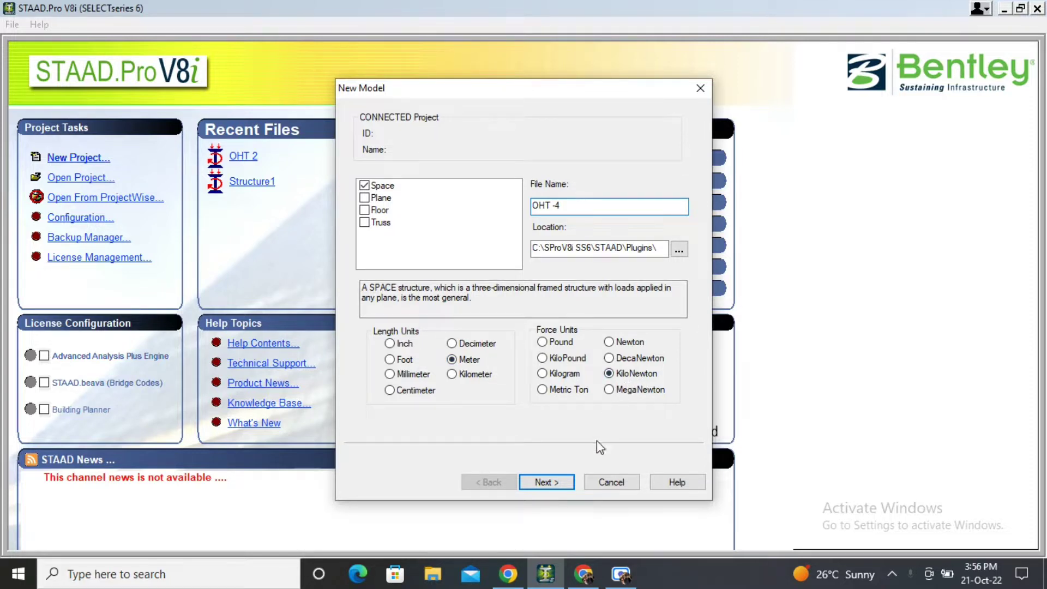
pyautogui.click(542, 482)
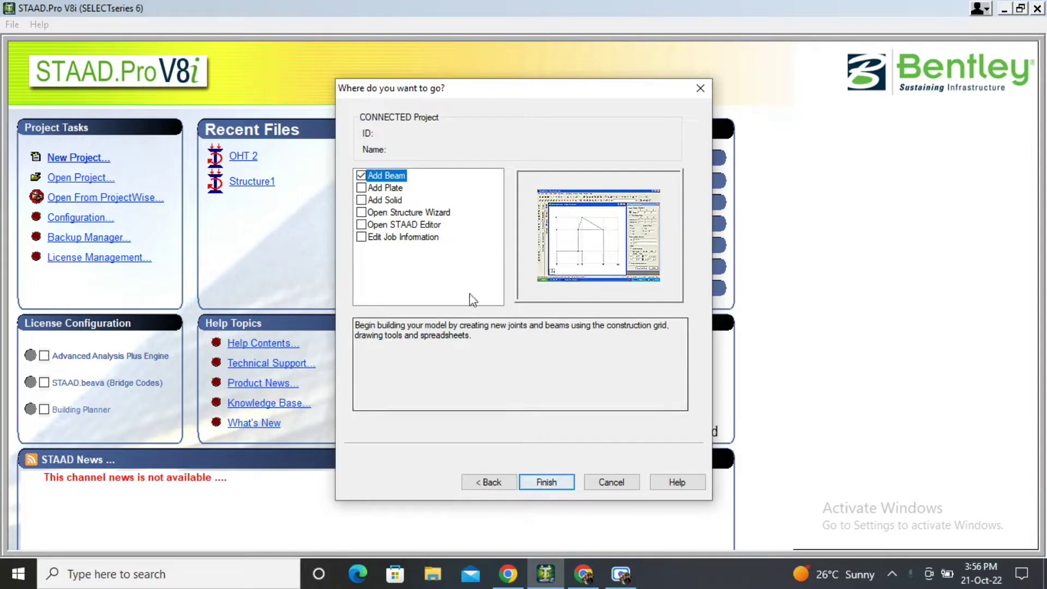
pyautogui.click(539, 484)
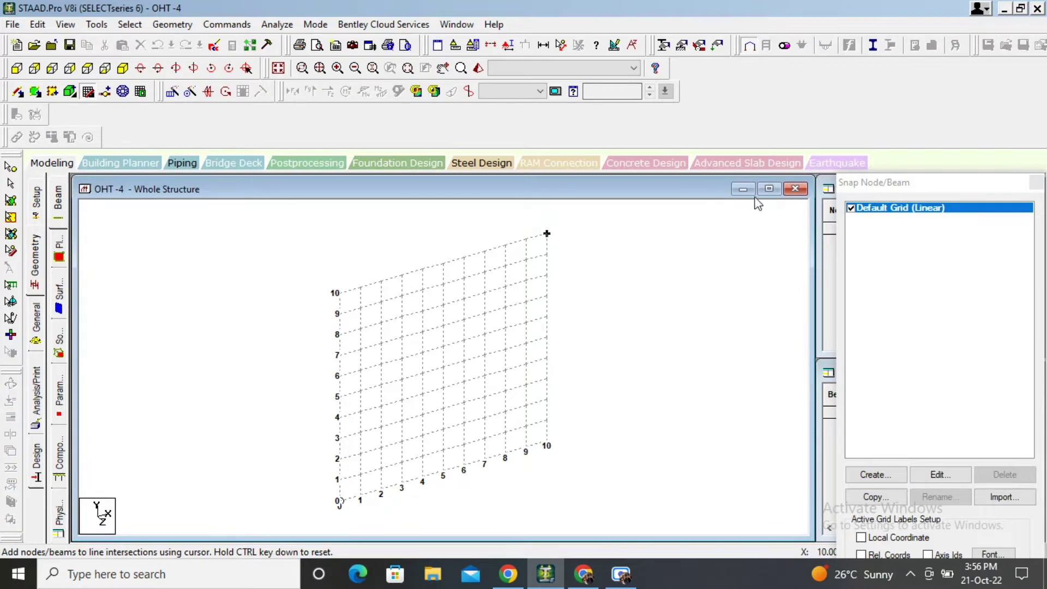
pyautogui.click(1036, 182)
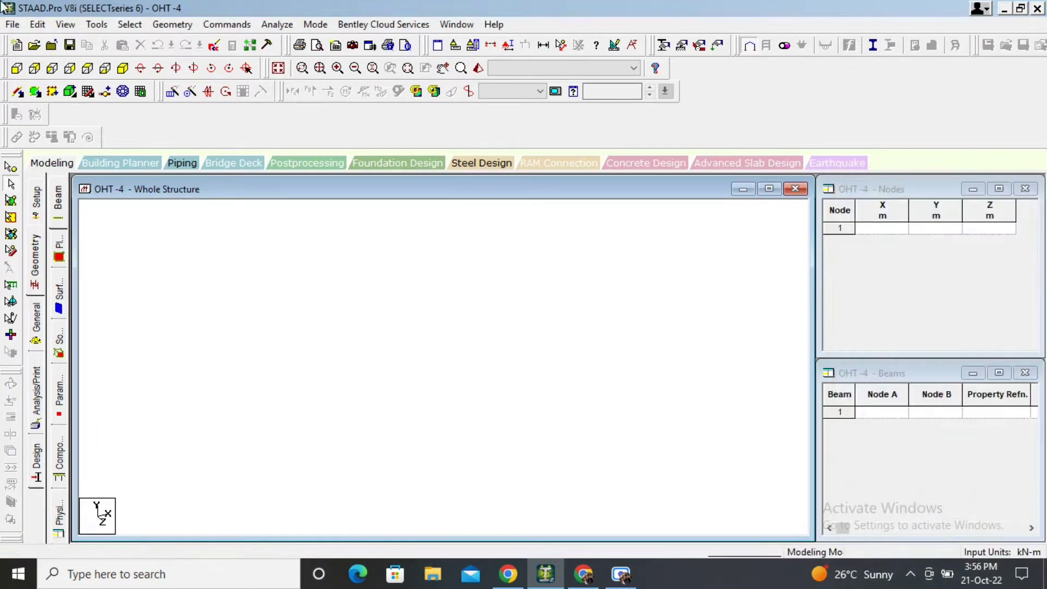
# - Run the Structure Wizard and start a Spherical Surface prototype from the Surface/Plate Models
pyautogui.click(172, 24)
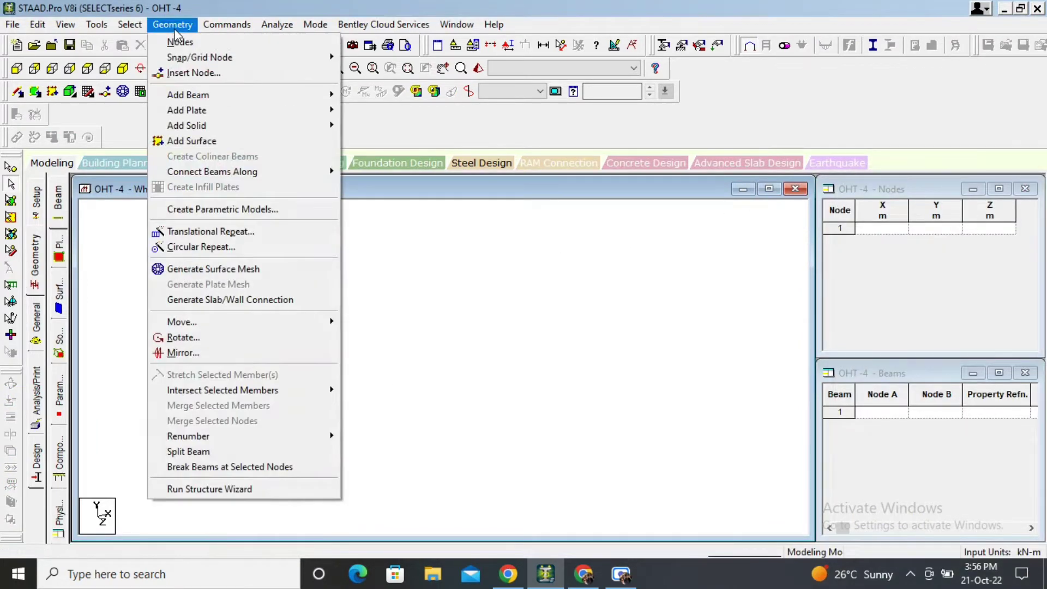
pyautogui.click(203, 489)
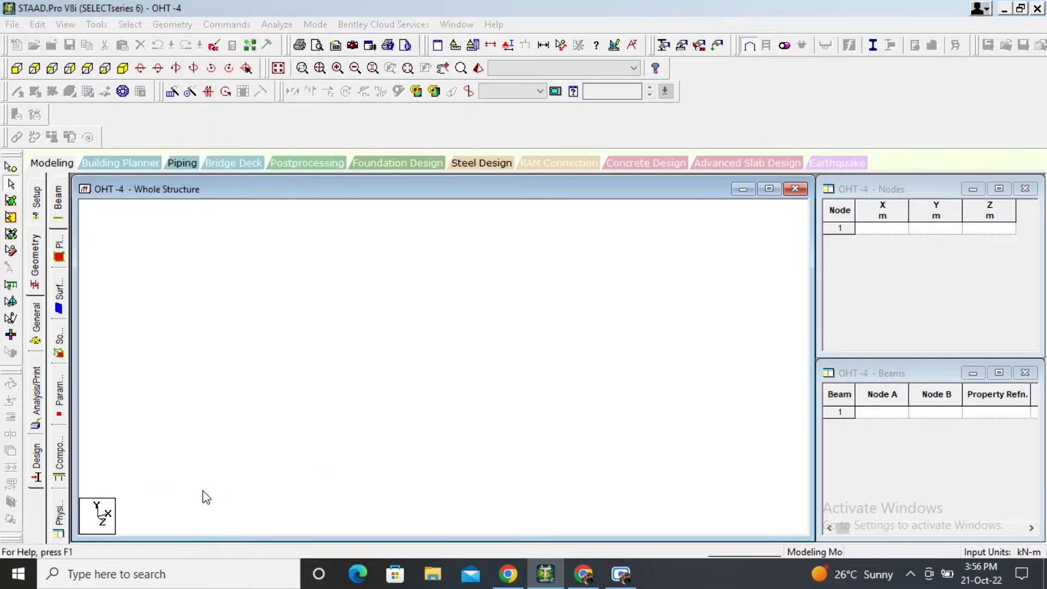
pyautogui.click(233, 178)
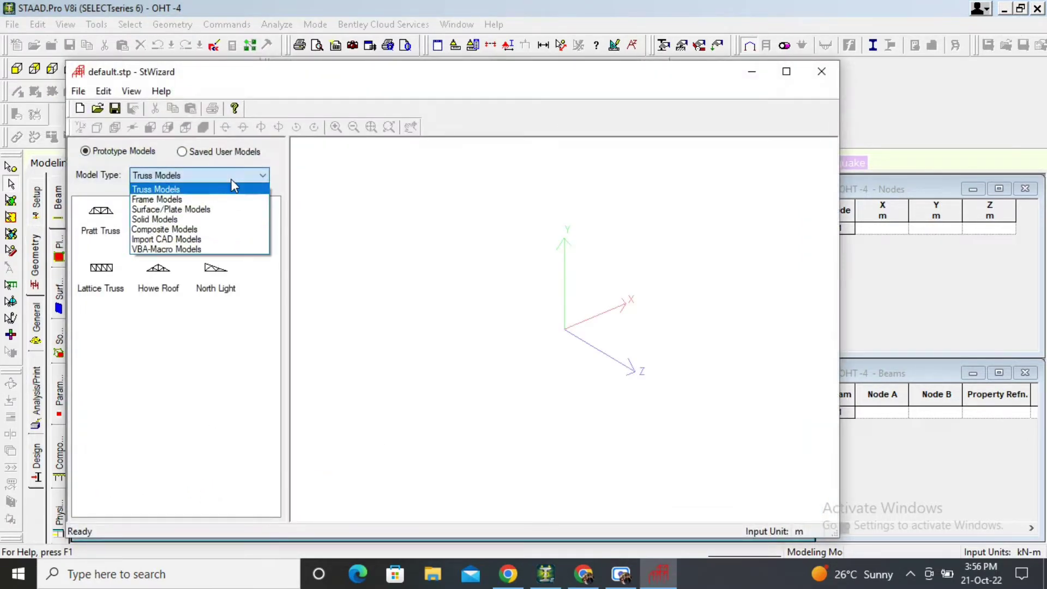
pyautogui.click(184, 213)
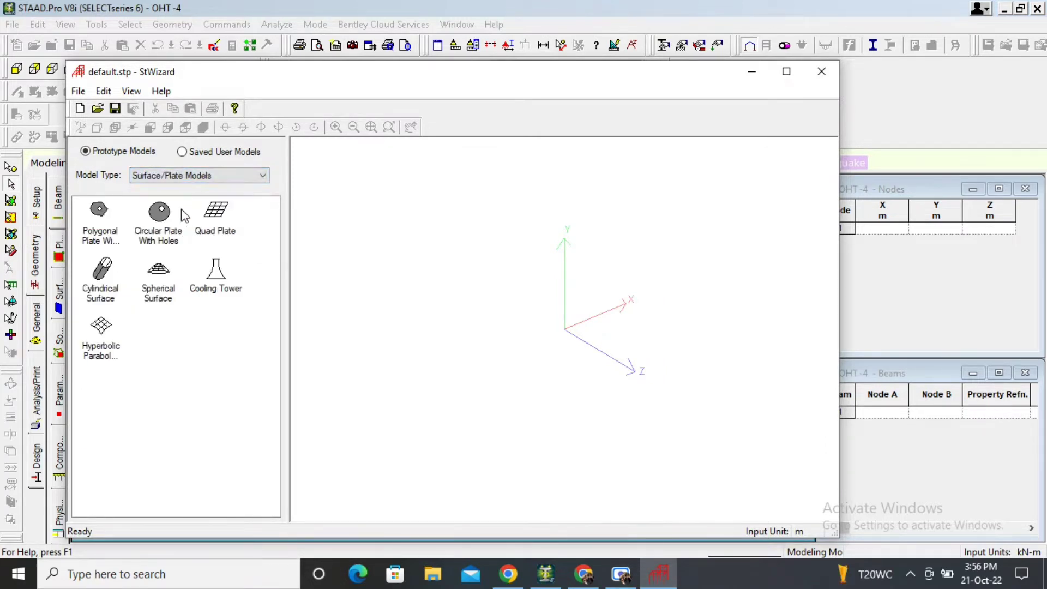
pyautogui.click(153, 302)
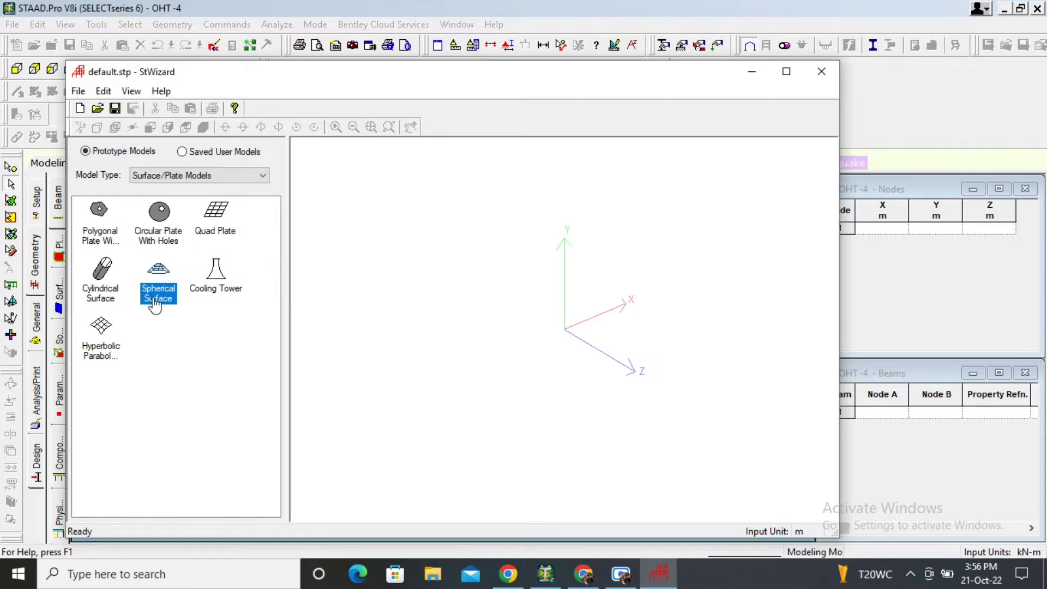
pyautogui.doubleClick(159, 296)
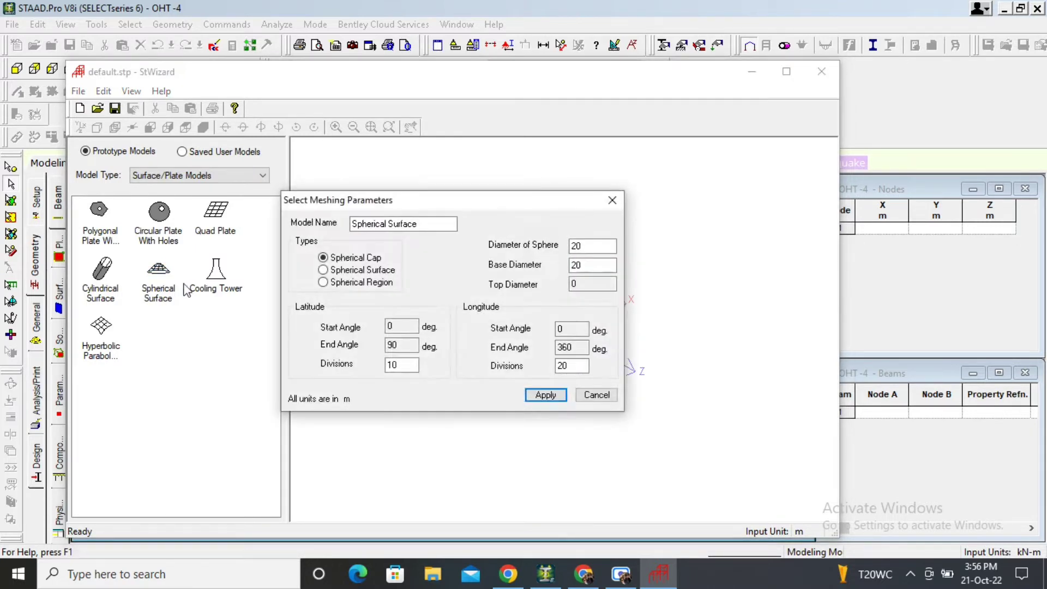
# - Generate a spherical cap with sphere diameter 7.5 m, base diameter 5 m and 20 latitude divisions
pyautogui.moveTo(585, 245); pyautogui.dragTo(537, 251)
pyautogui.moveTo(600, 265); pyautogui.dragTo(544, 273)
pyautogui.write('5')
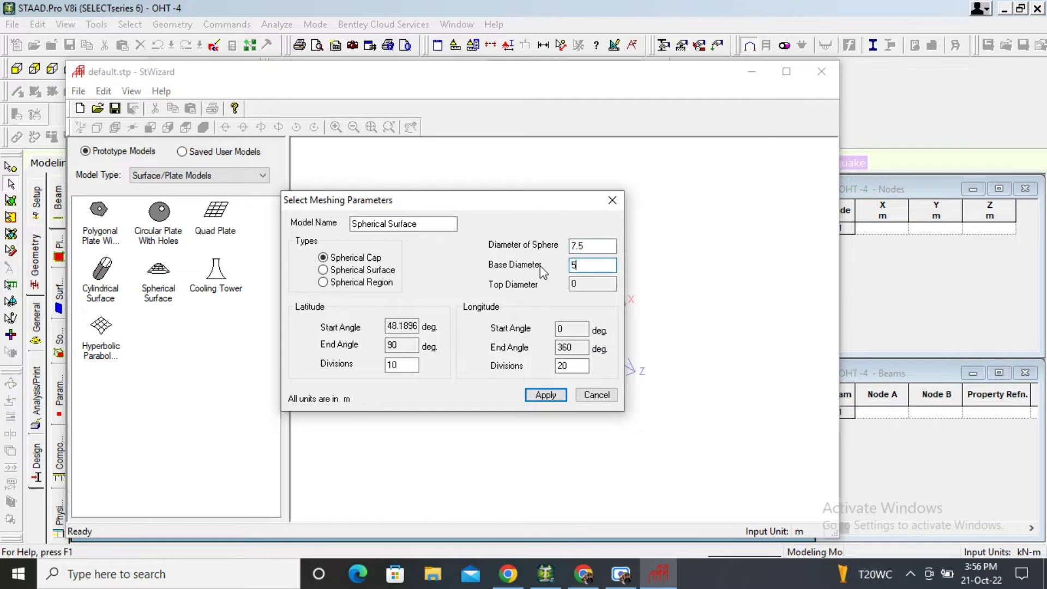
pyautogui.moveTo(408, 365); pyautogui.dragTo(385, 370)
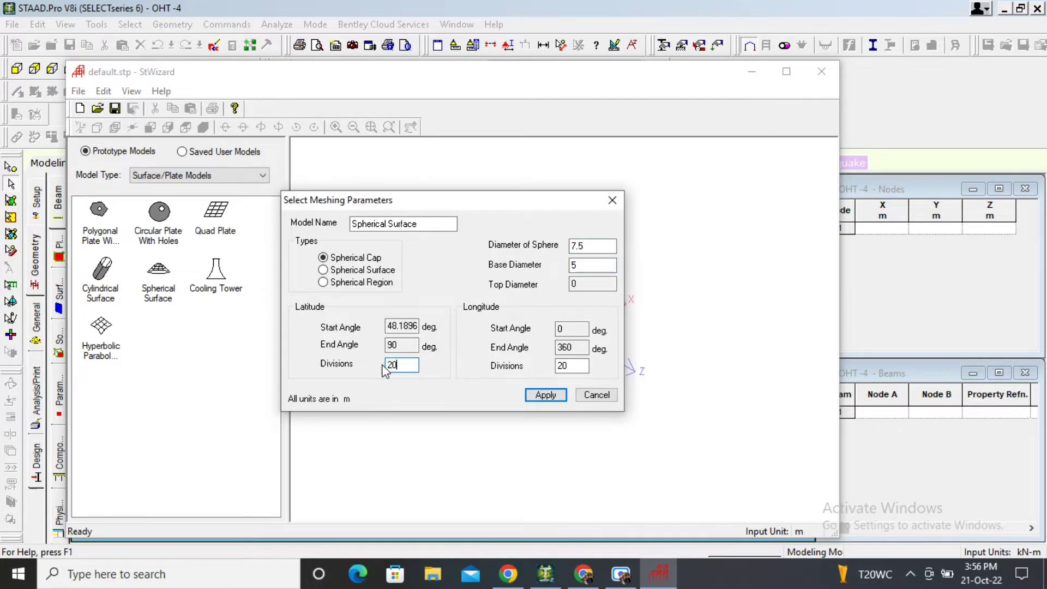
pyautogui.write('20')
pyautogui.click(545, 395)
pyautogui.moveTo(542, 400); pyautogui.dragTo(616, 295)
# - Transfer the spherical cap from the wizard into the STAAD model at X, Y and Z offsets of 0
pyautogui.click(821, 72)
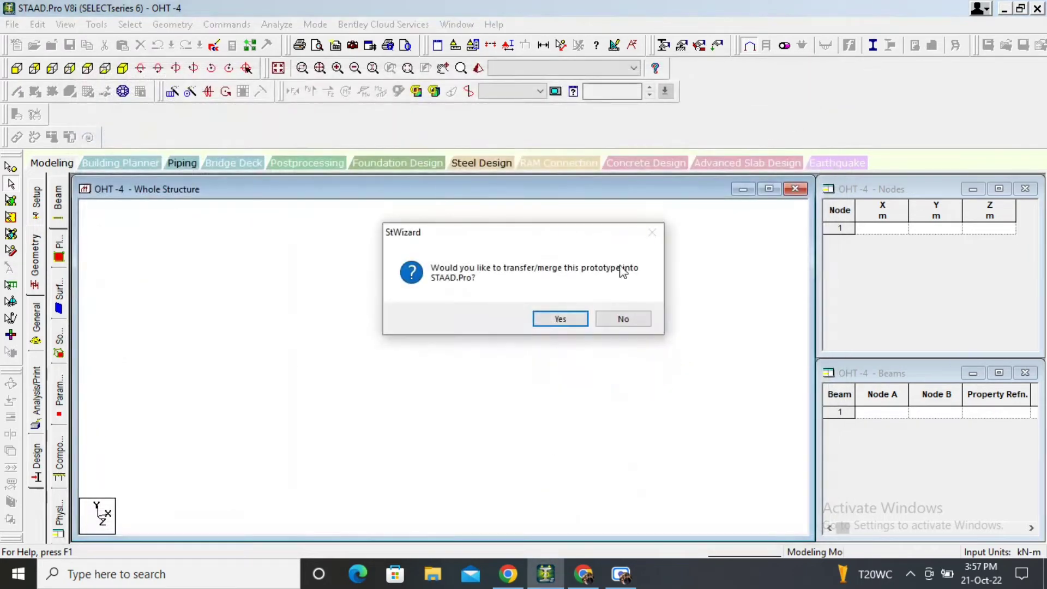
pyautogui.click(572, 320)
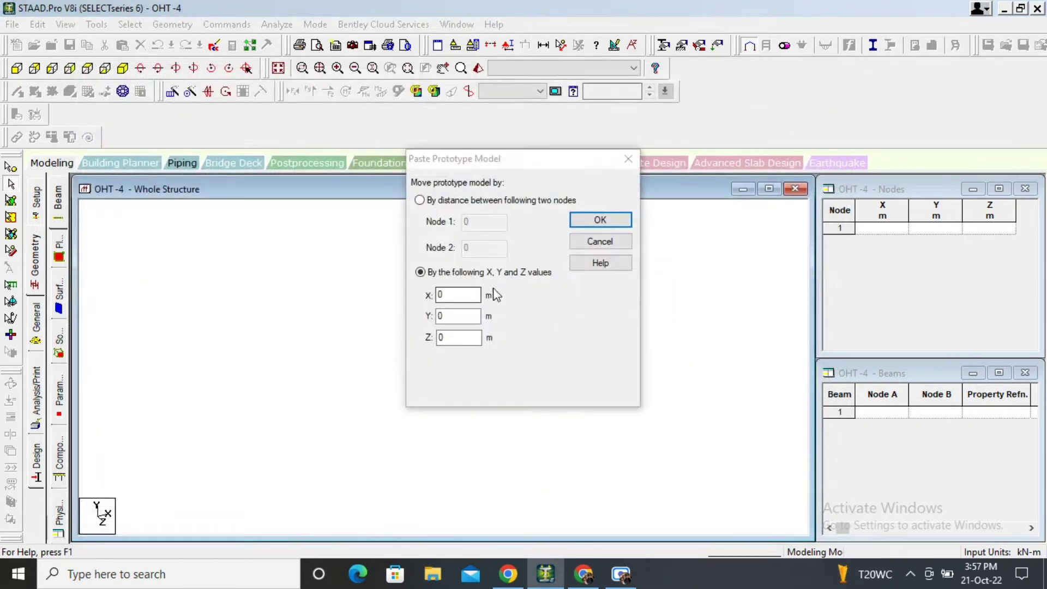
pyautogui.click(593, 224)
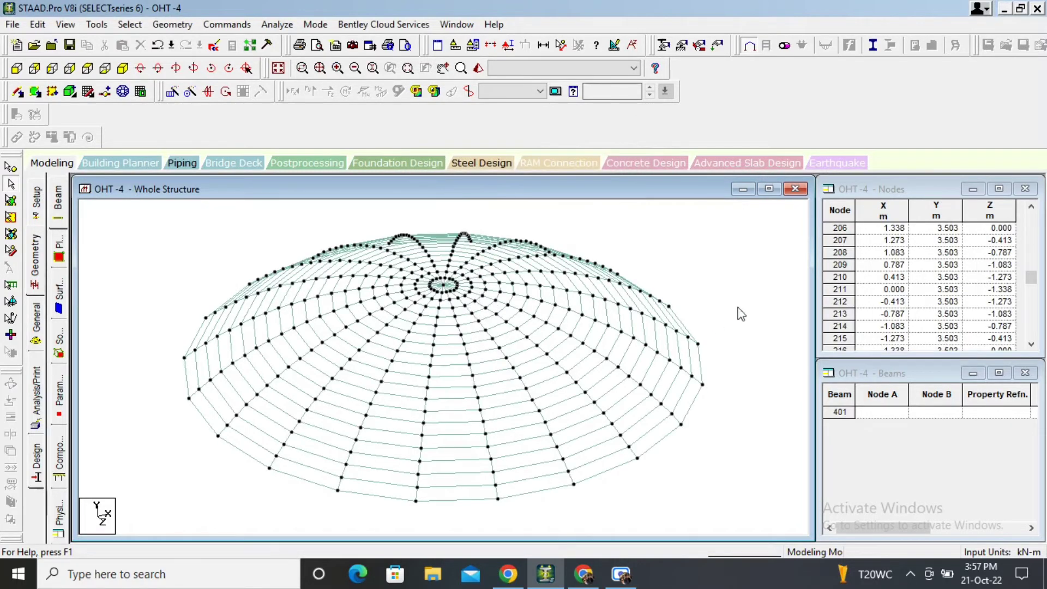
# - Copy two adjacent nodes on the front of the dome's base ring and paste them with a Y offset of -2 m
pyautogui.scroll(-2, 741, 314)
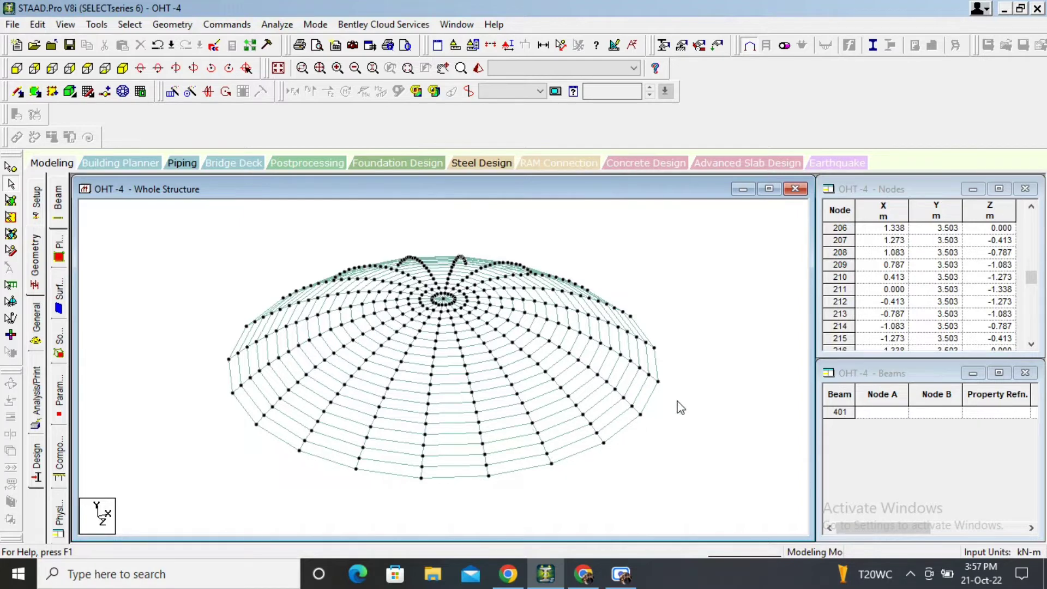
pyautogui.scroll(-2, 681, 406)
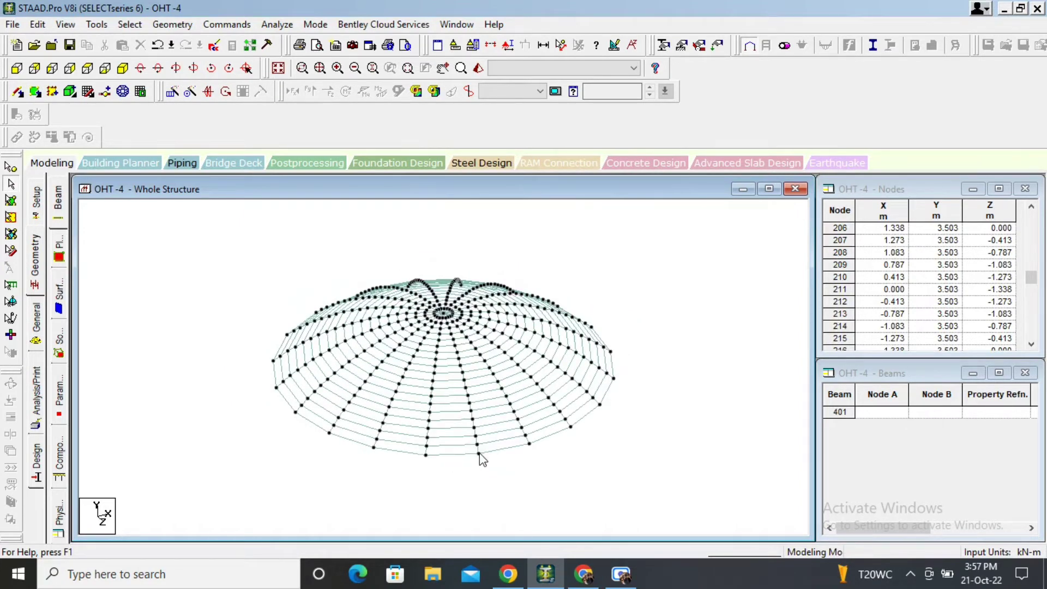
pyautogui.scroll(2, 487, 381)
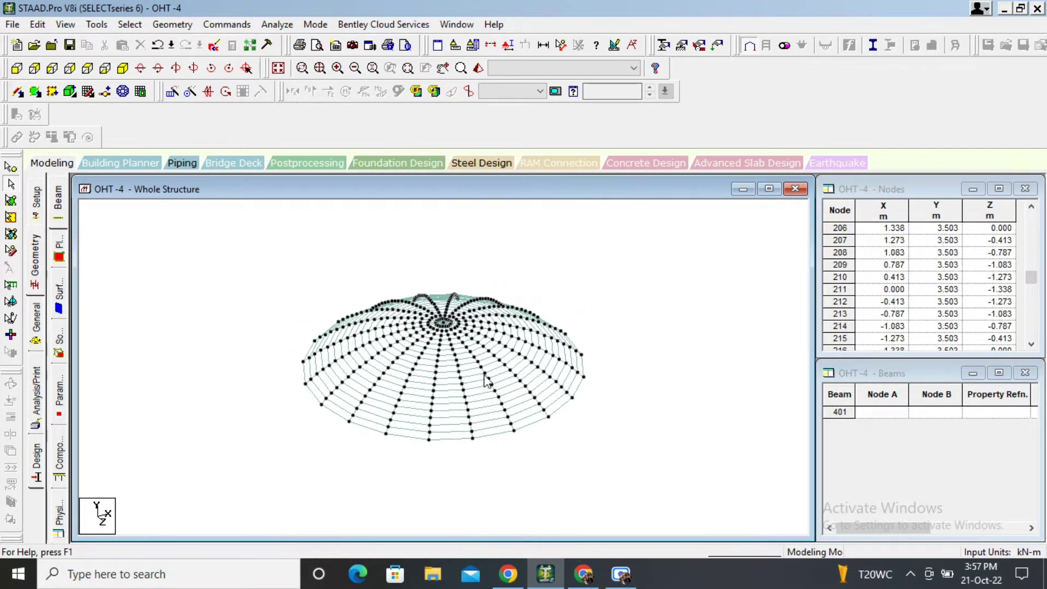
pyautogui.scroll(2, 497, 419)
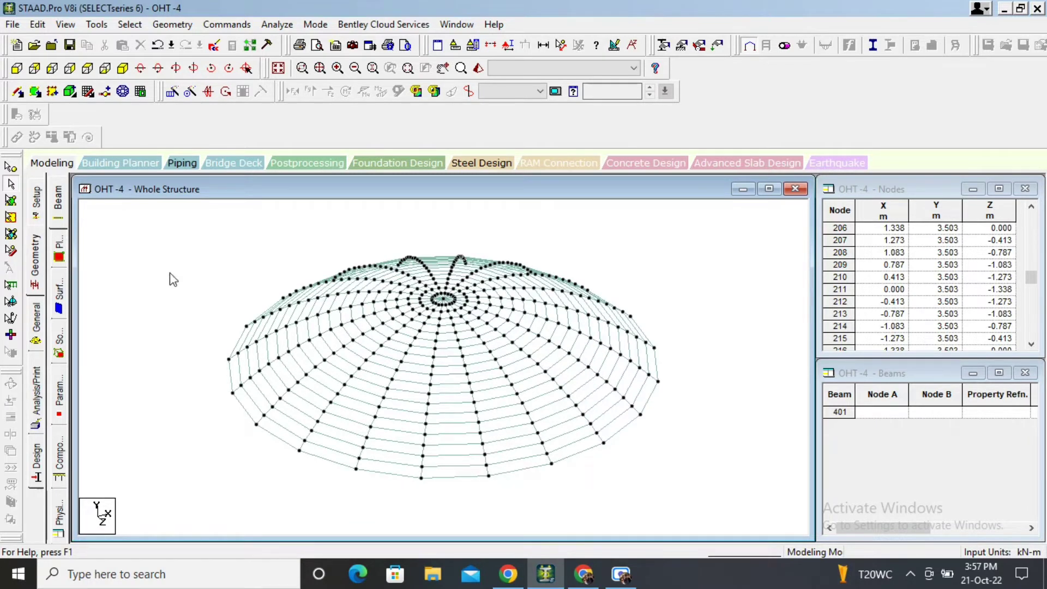
pyautogui.scroll(-2, 543, 341)
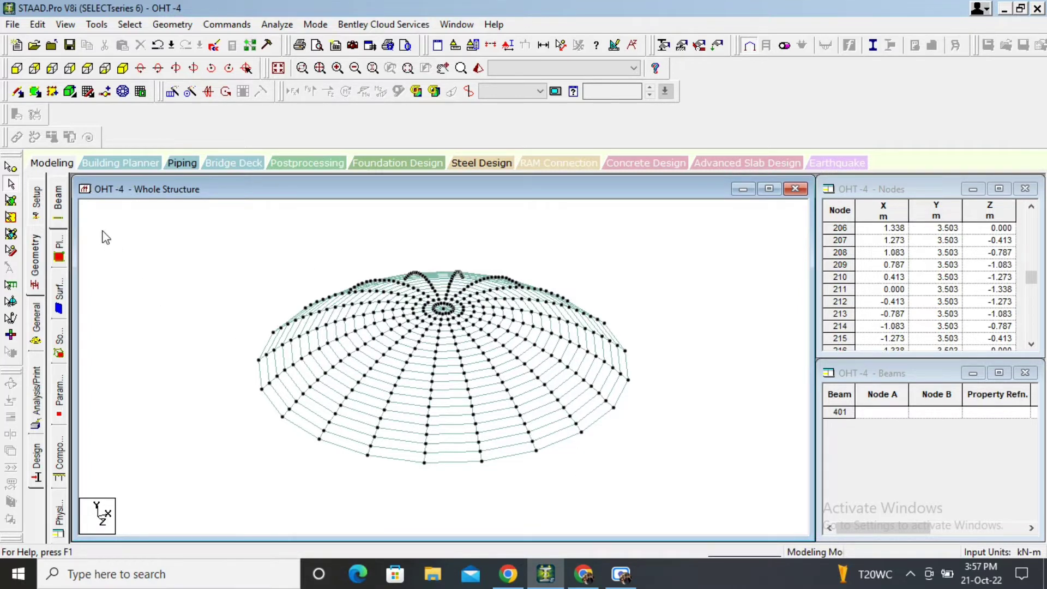
pyautogui.click(10, 167)
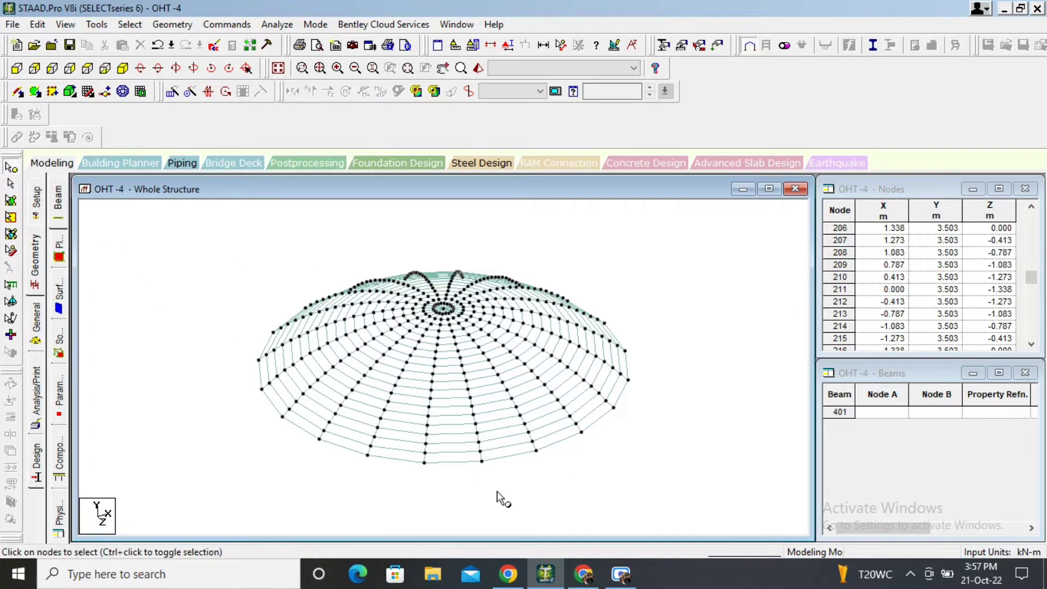
pyautogui.click(481, 461)
pyautogui.keyDown('ctrl'); pyautogui.click(424, 462); pyautogui.keyUp('ctrl')
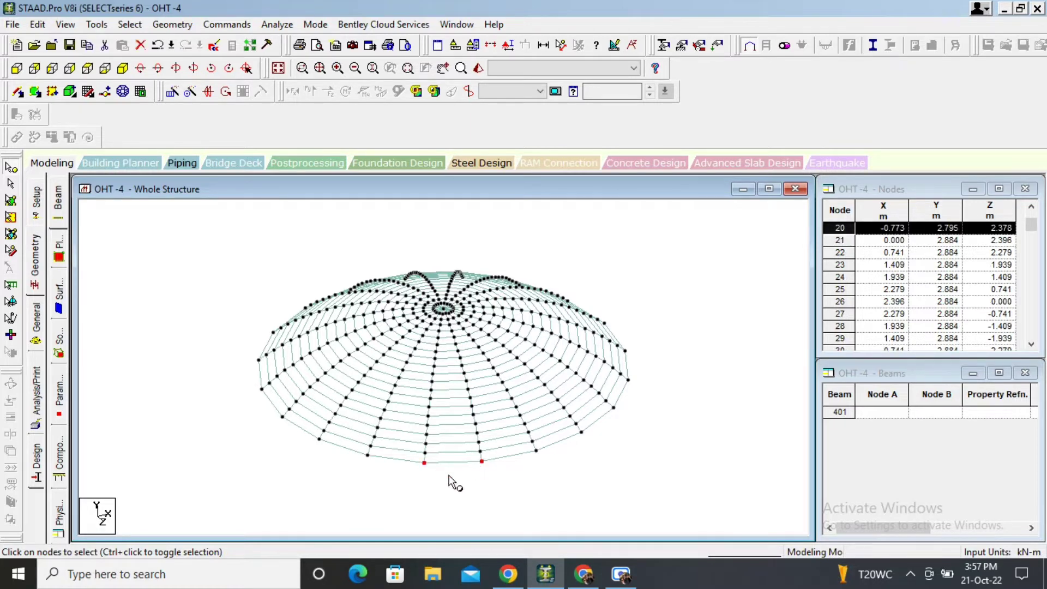
pyautogui.hotkey('ctrl', 'v')
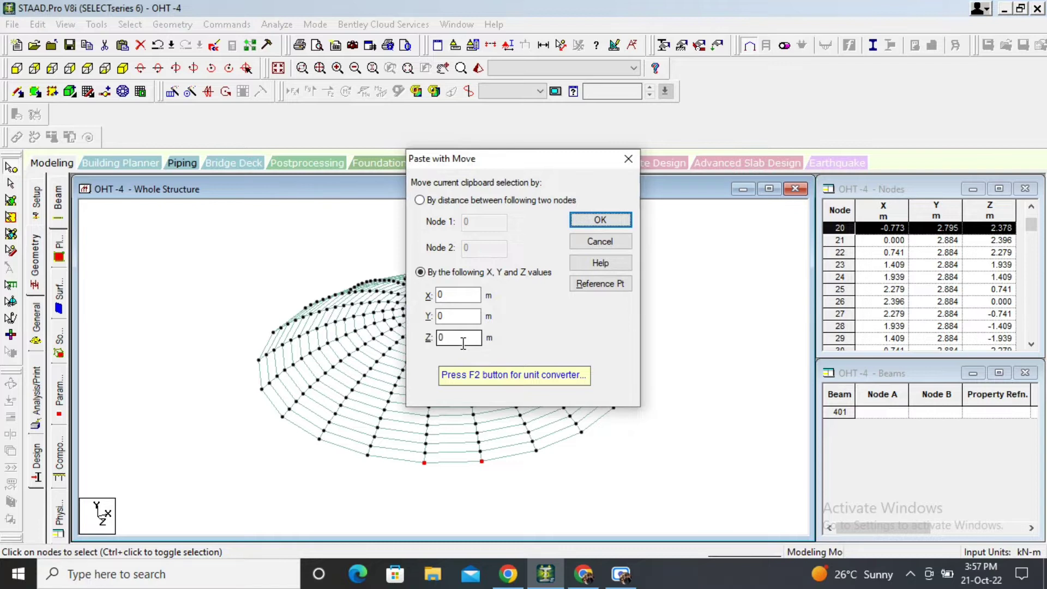
pyautogui.doubleClick(455, 316)
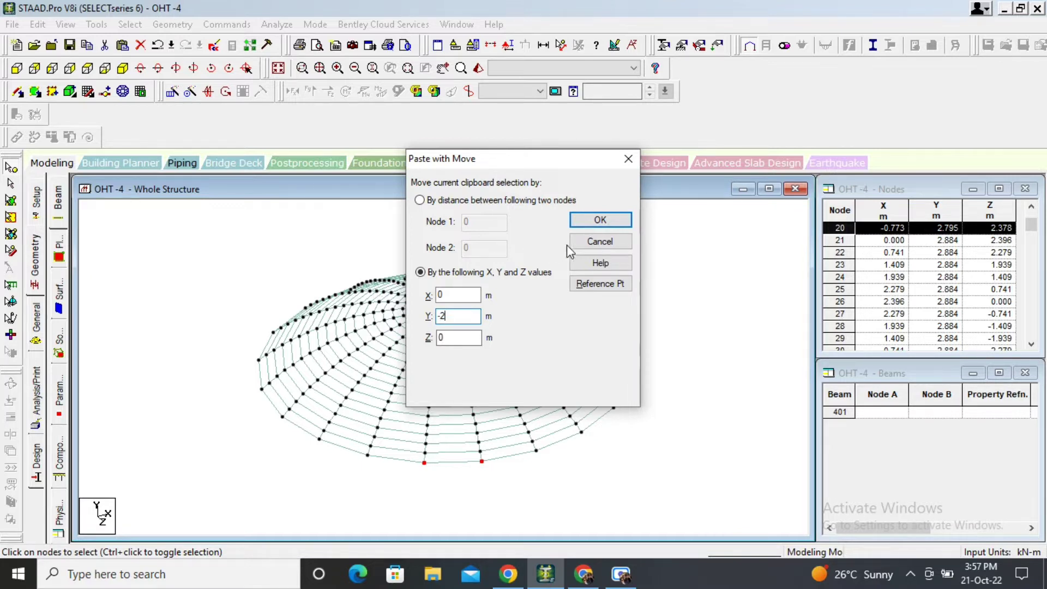
pyautogui.click(593, 220)
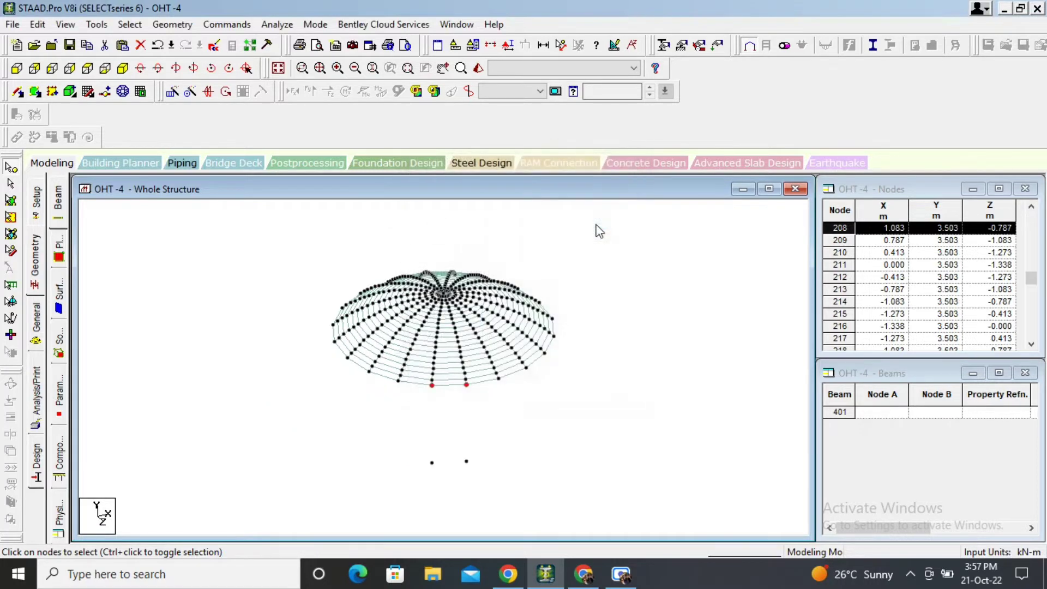
# - Add a four-noded plate between the two front base-ring nodes and the two copied nodes below them
pyautogui.scroll(1, 541, 370)
pyautogui.click(466, 462)
pyautogui.click(42, 97)
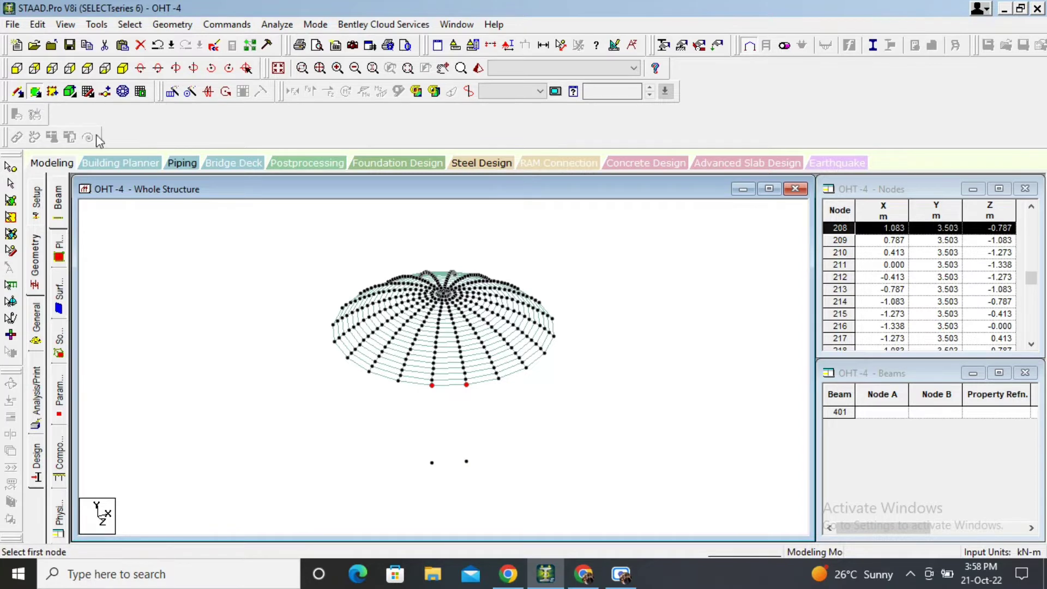
pyautogui.click(432, 385)
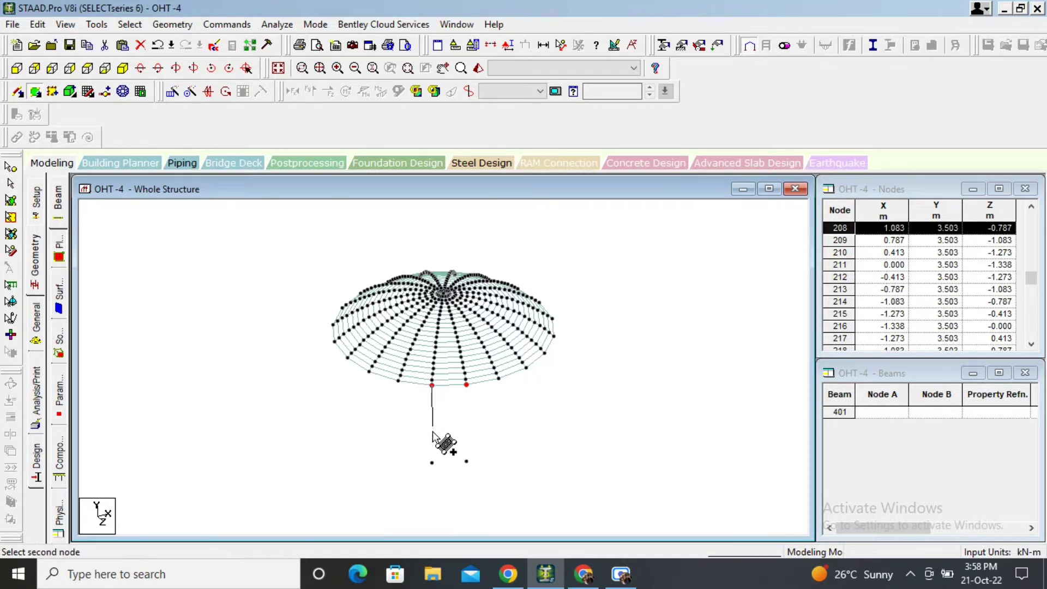
pyautogui.click(432, 462)
pyautogui.click(466, 463)
pyautogui.click(467, 385)
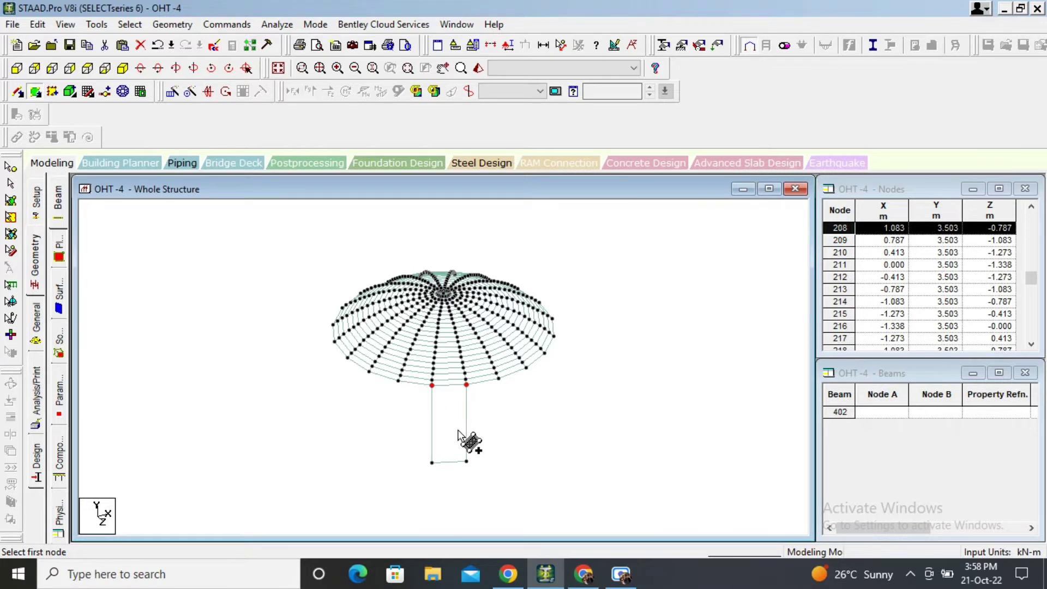
# - Circularly repeat the front wall plate below the dome about the Y axis through 360 degrees in 20 steps
pyautogui.click(11, 201)
pyautogui.moveTo(486, 460); pyautogui.dragTo(391, 404)
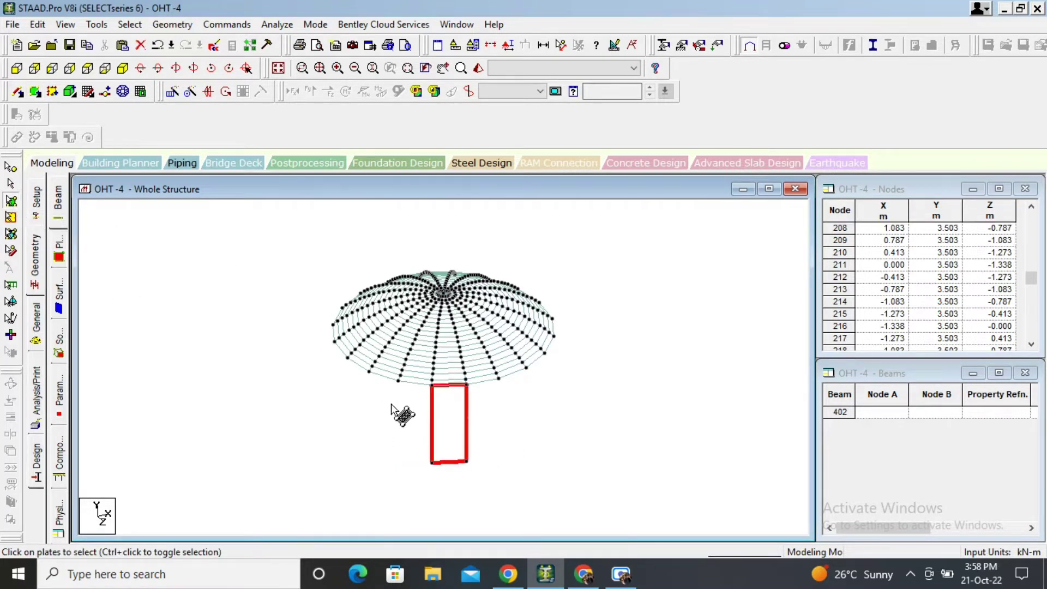
pyautogui.click(189, 91)
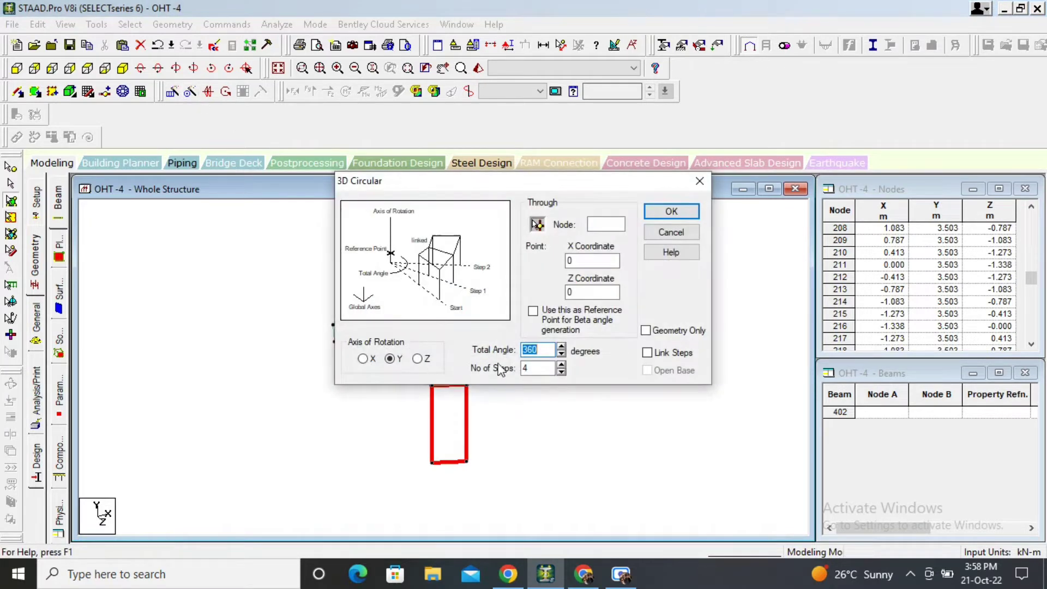
pyautogui.doubleClick(543, 368)
pyautogui.write('20')
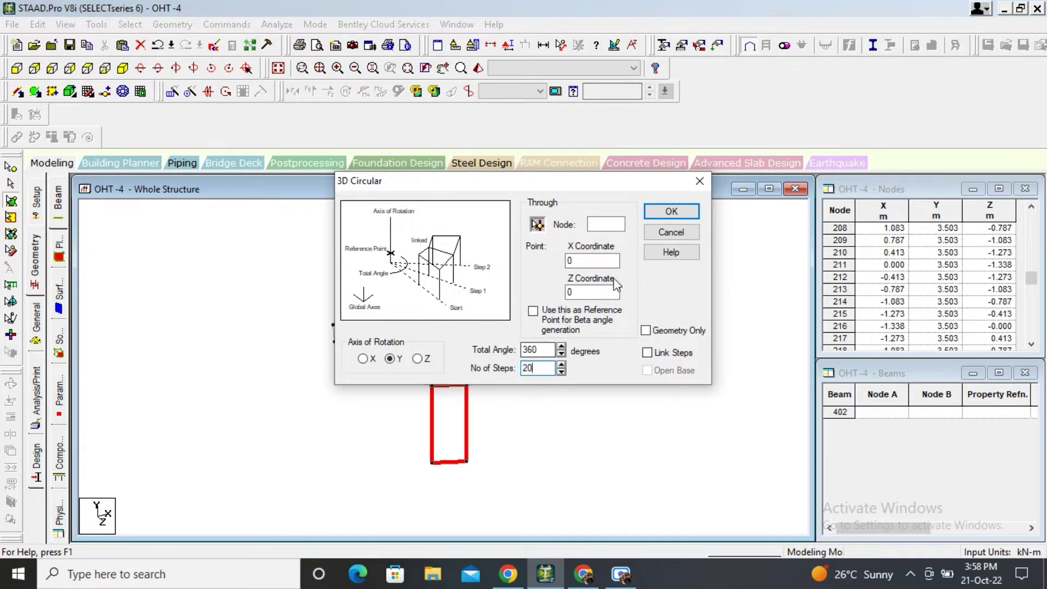
pyautogui.click(664, 218)
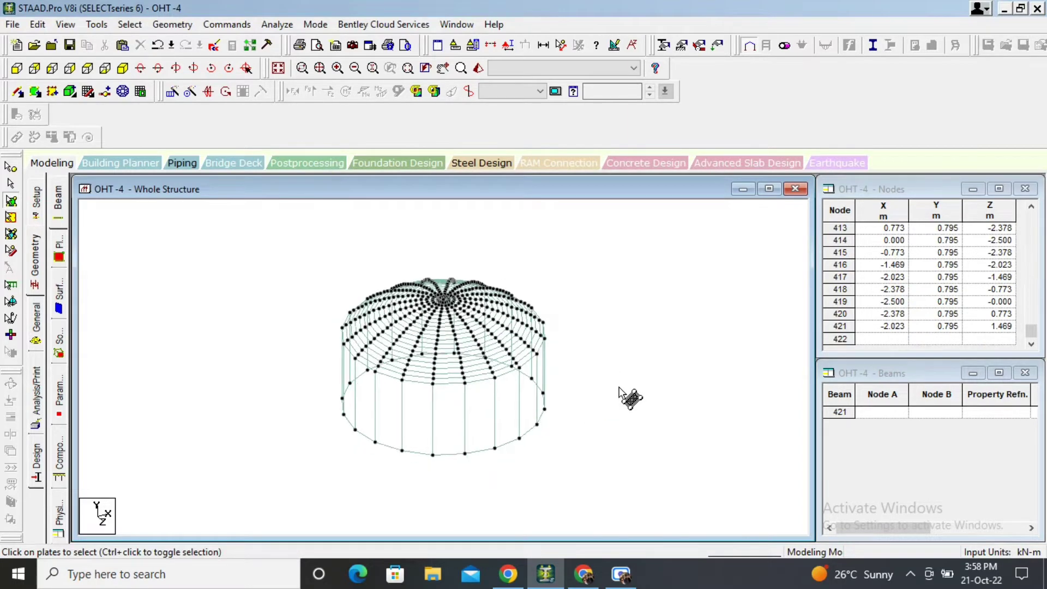
pyautogui.moveTo(553, 475); pyautogui.dragTo(540, 412, button='middle')
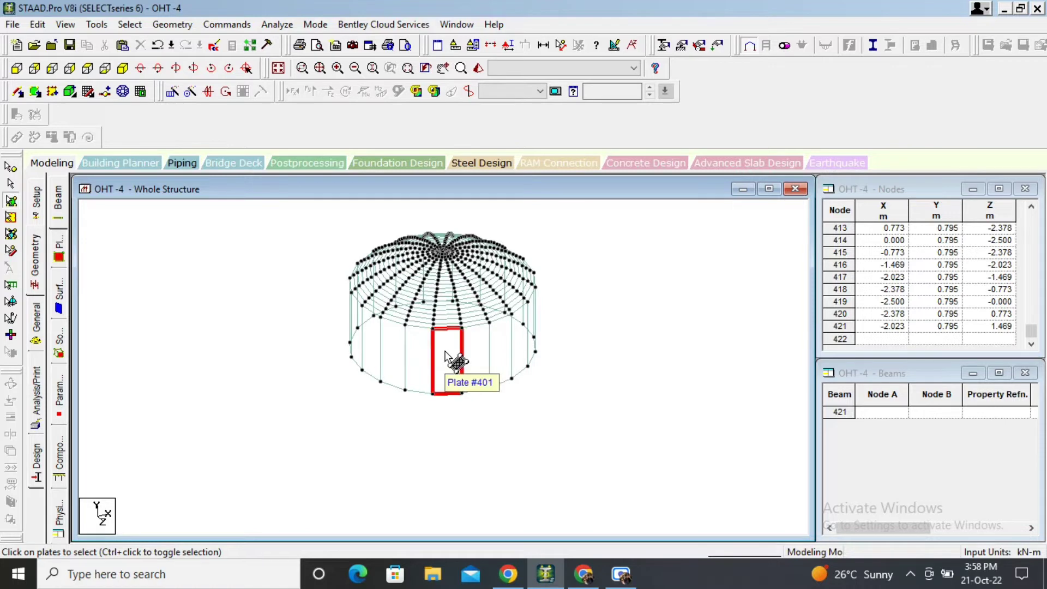
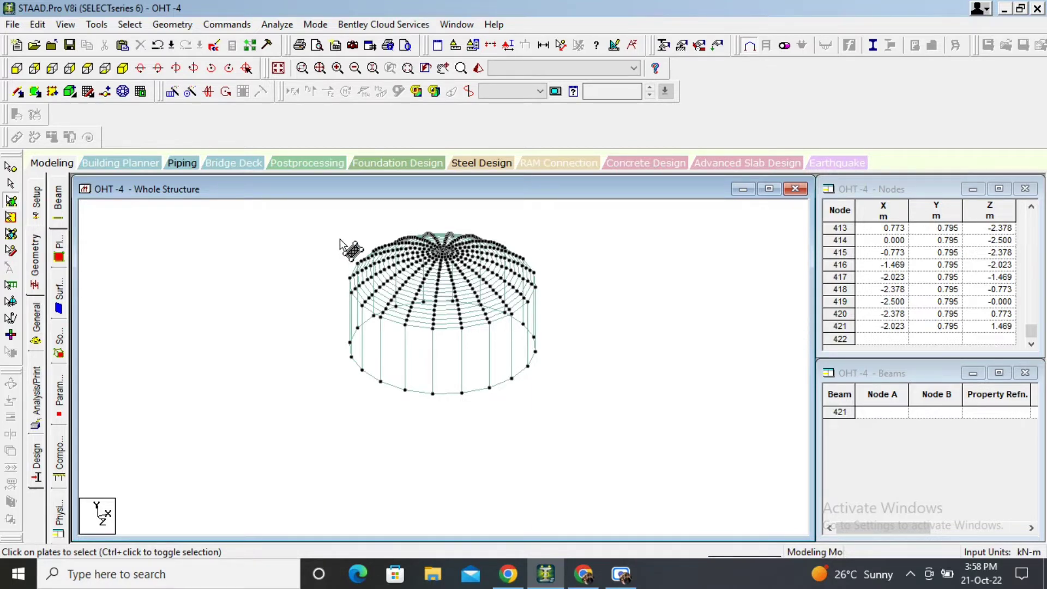
# - Run the Structure Wizard and open the Circular Beam prototype from the Frame Models
pyautogui.click(166, 24)
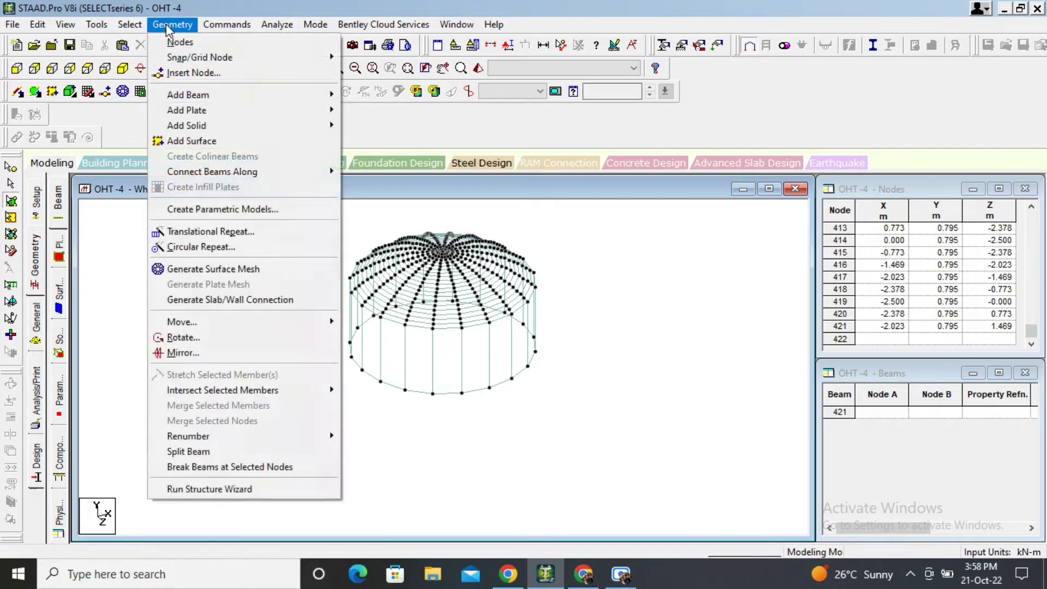
pyautogui.click(247, 488)
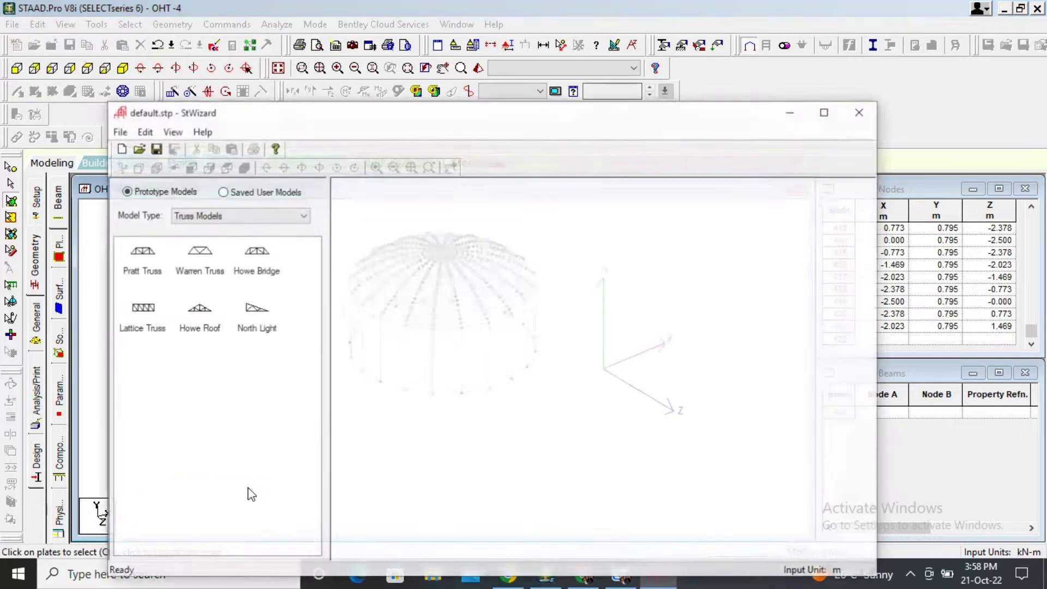
pyautogui.click(249, 216)
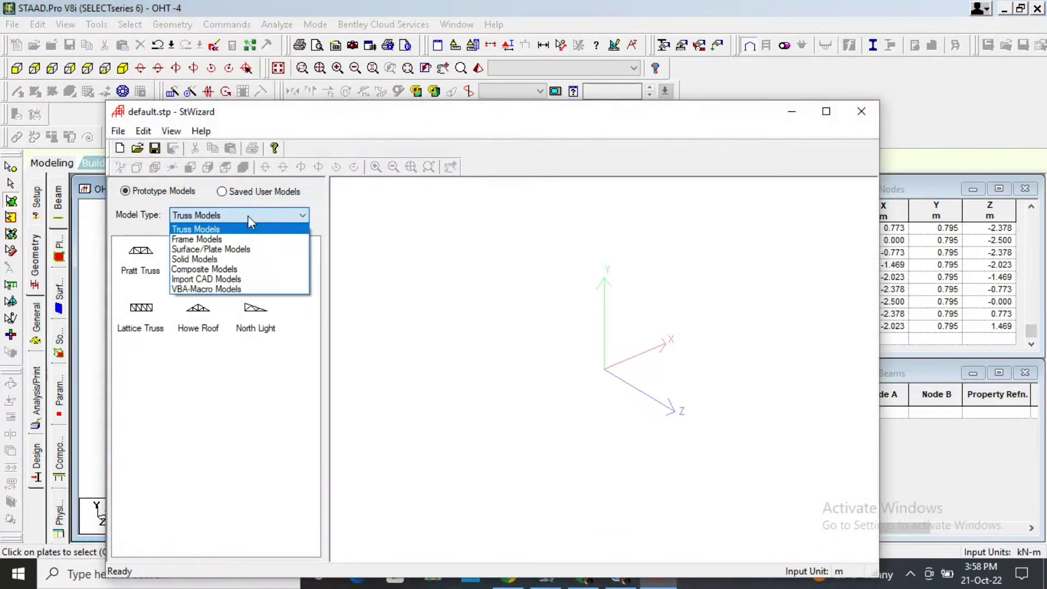
pyautogui.click(246, 250)
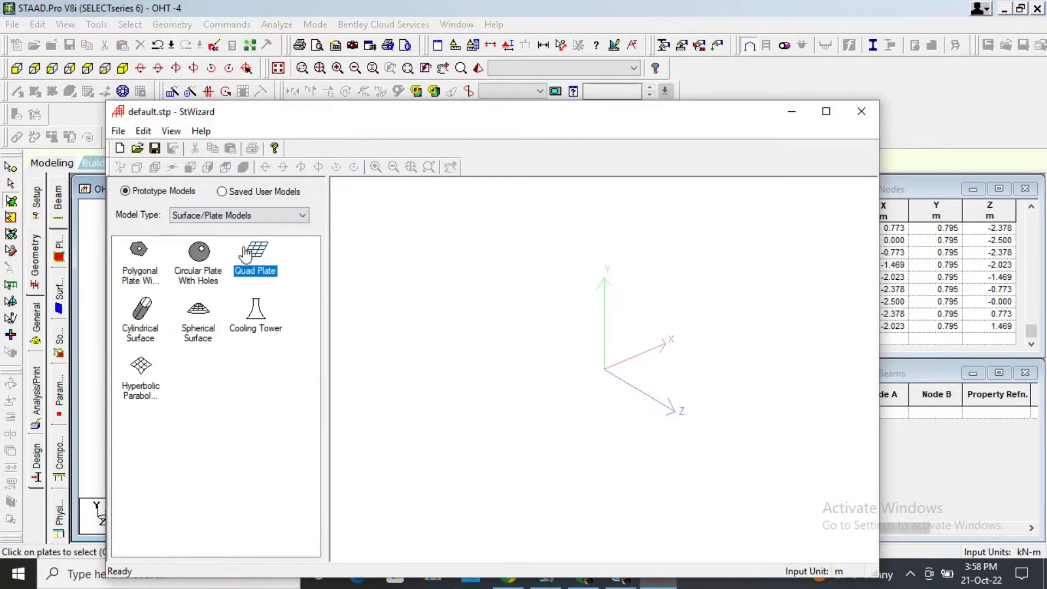
pyautogui.click(258, 222)
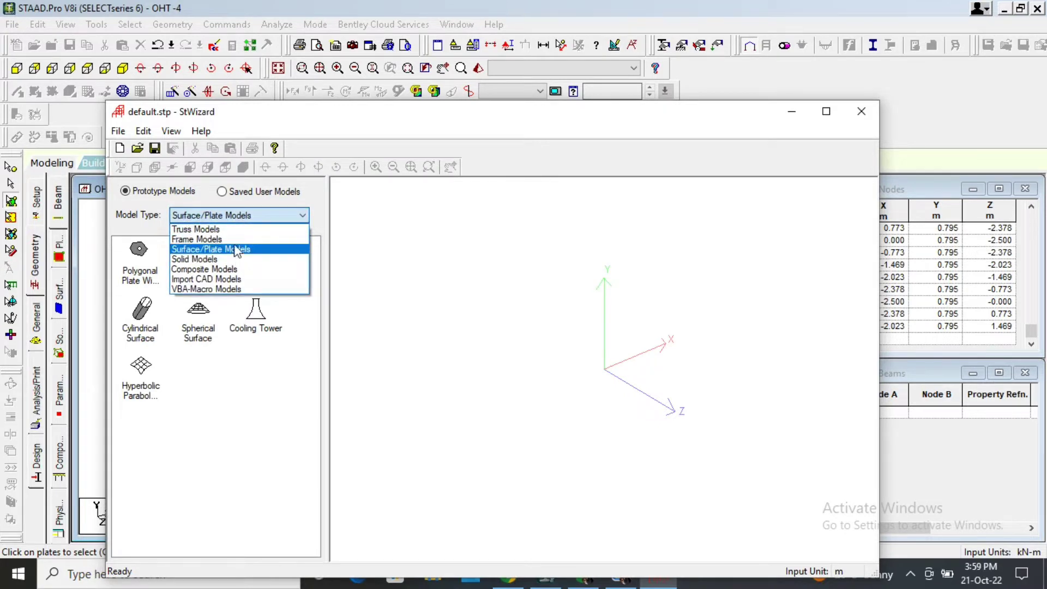
pyautogui.click(196, 239)
pyautogui.click(142, 374)
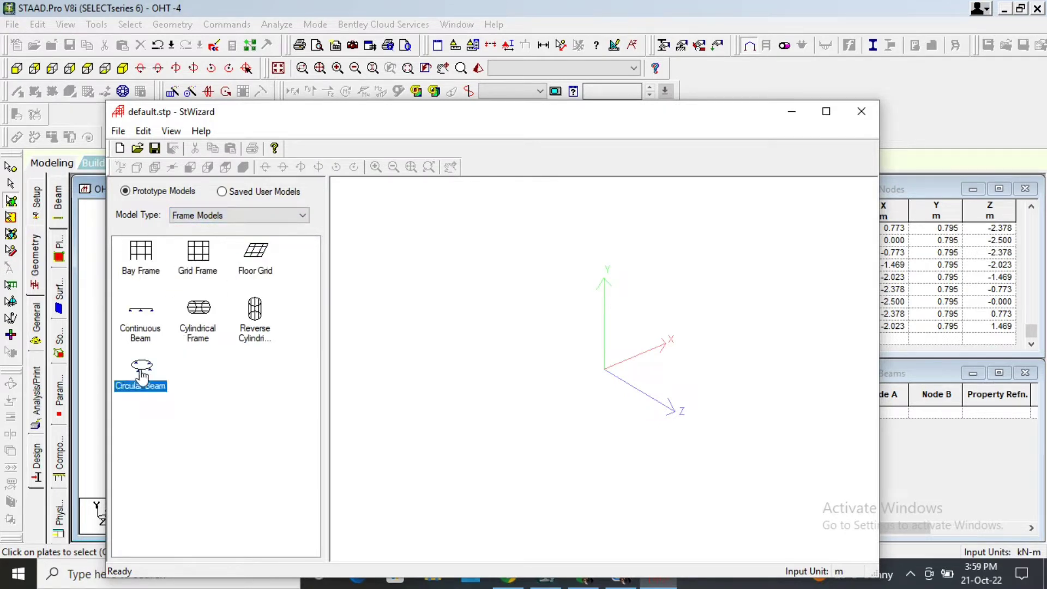
pyautogui.doubleClick(140, 386)
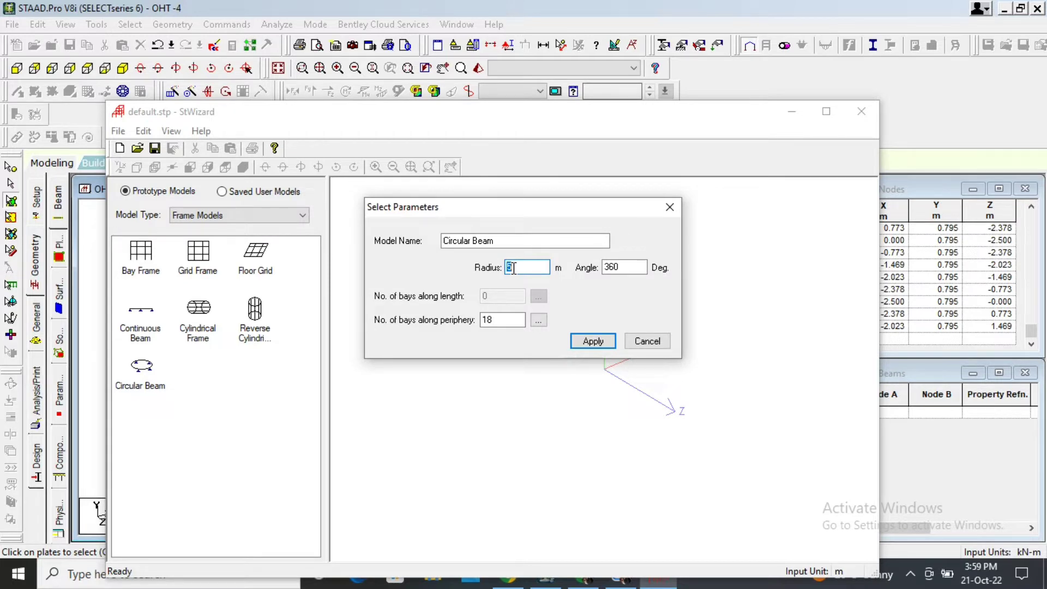
# - Generate the circular beam with a radius of 2 m and 20 bays along the periphery
pyautogui.write('2')
pyautogui.doubleClick(499, 320)
pyautogui.write('2')
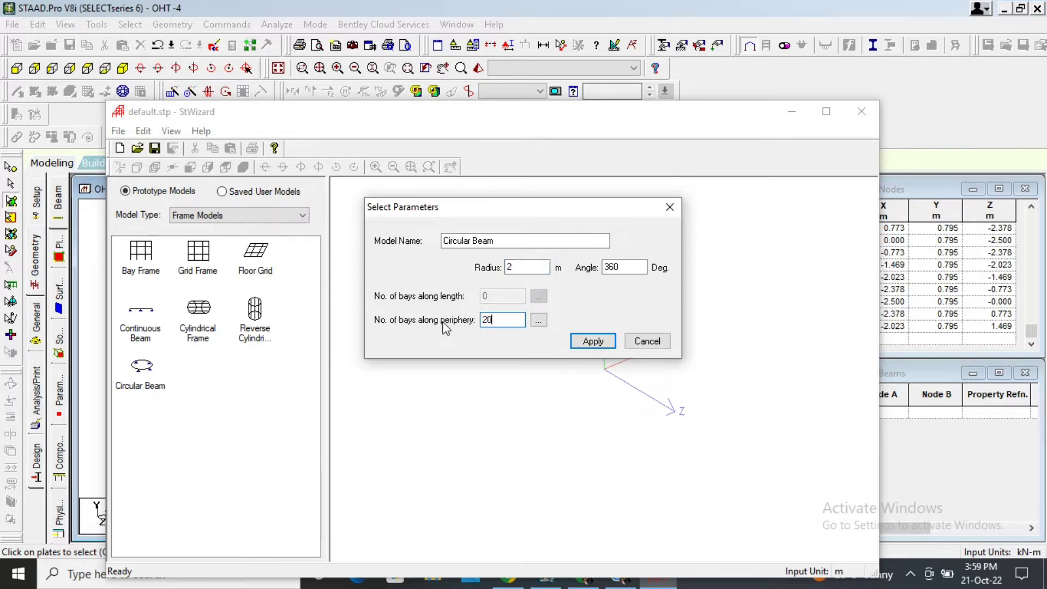
pyautogui.write('0')
pyautogui.click(597, 341)
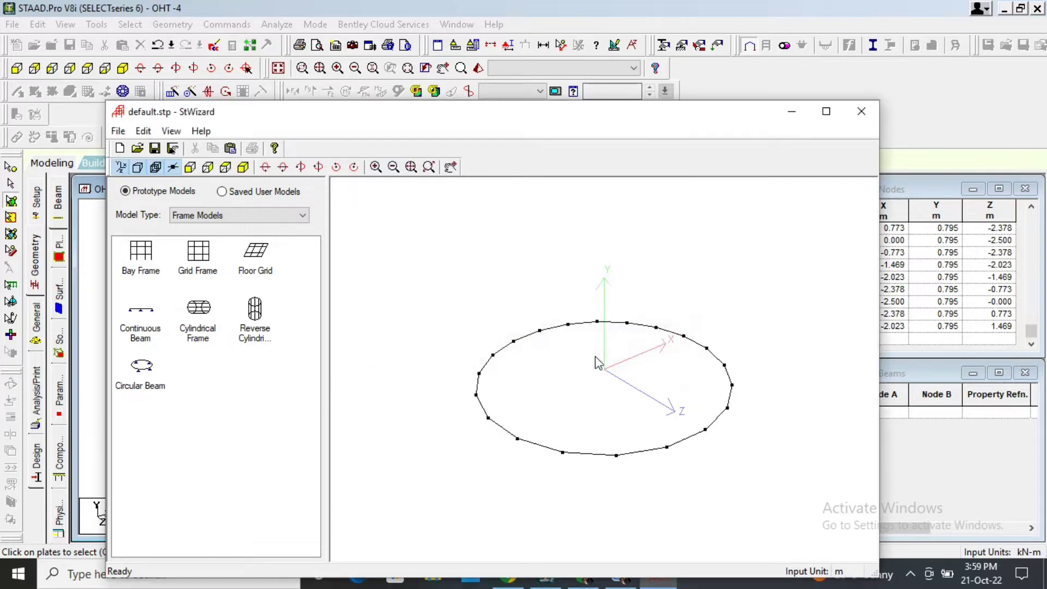
# - Transfer the circular beam from the wizard into the STAAD model with a Y offset of -1 m
pyautogui.moveTo(600, 359); pyautogui.dragTo(594, 336)
pyautogui.click(860, 111)
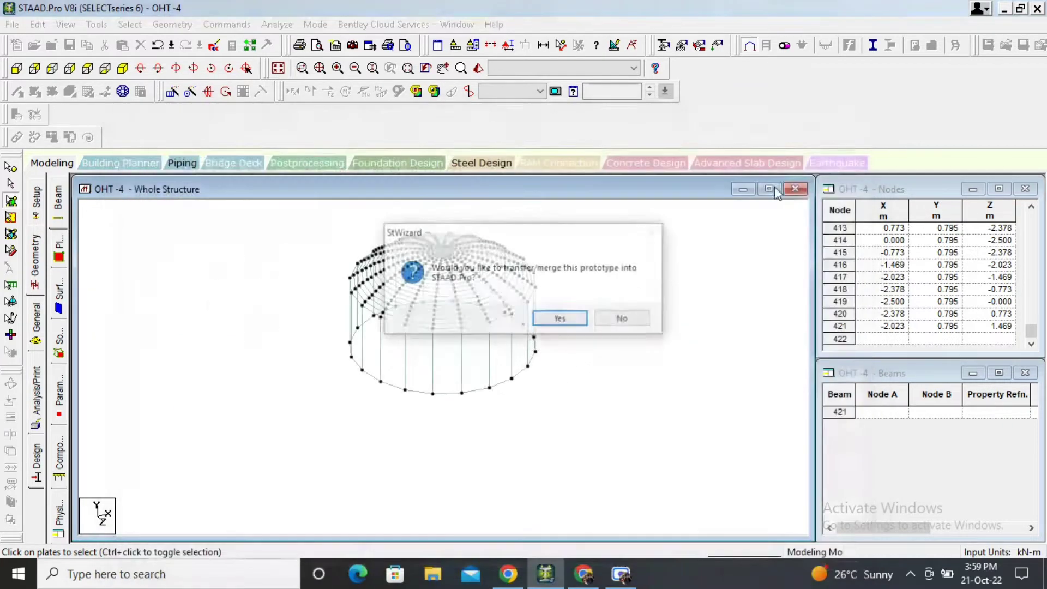
pyautogui.click(562, 317)
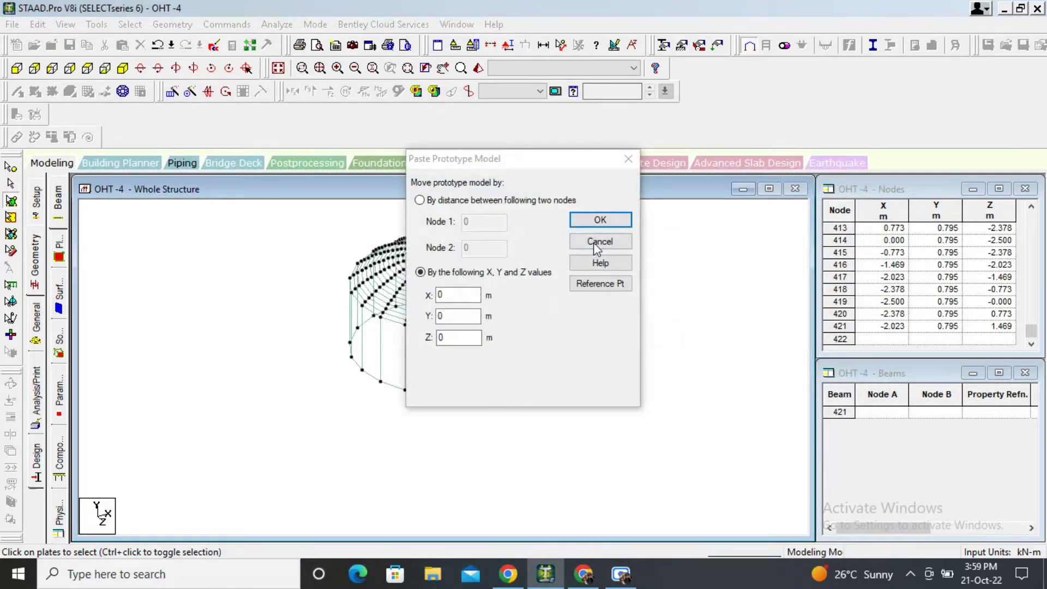
pyautogui.doubleClick(438, 317)
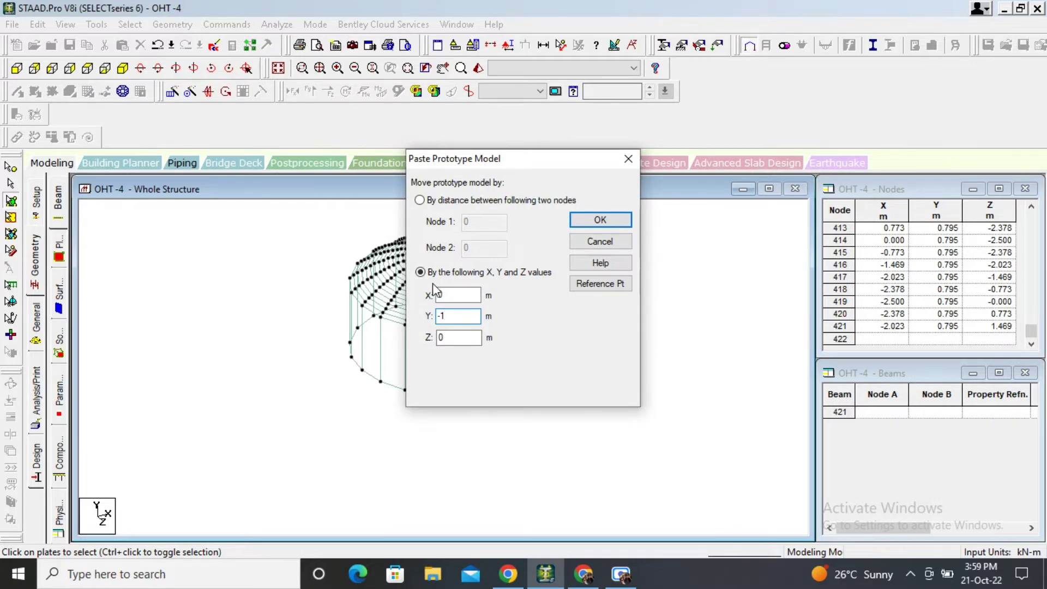
pyautogui.click(588, 221)
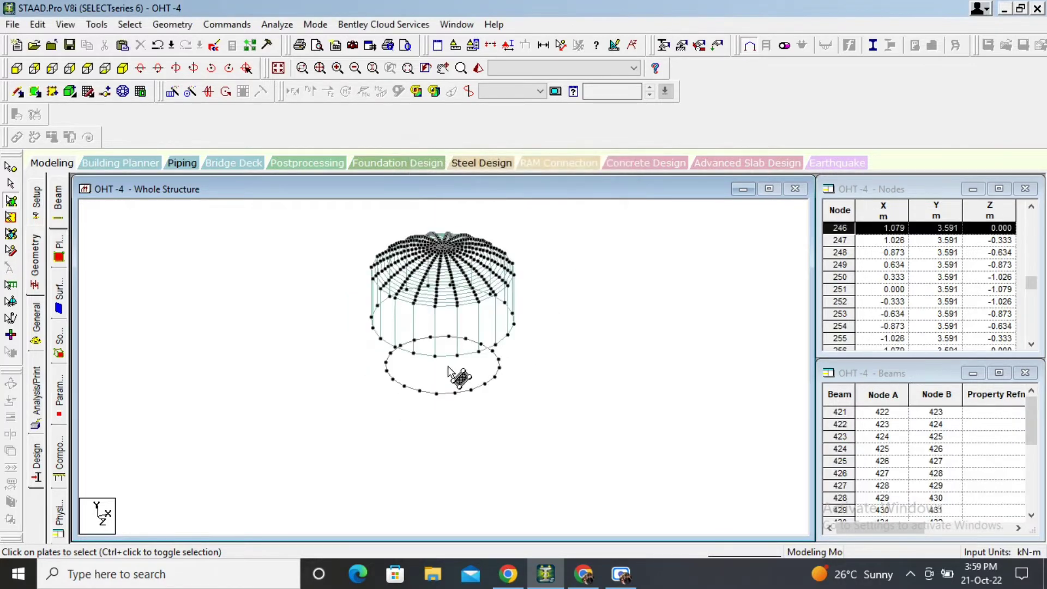
pyautogui.click(490, 421)
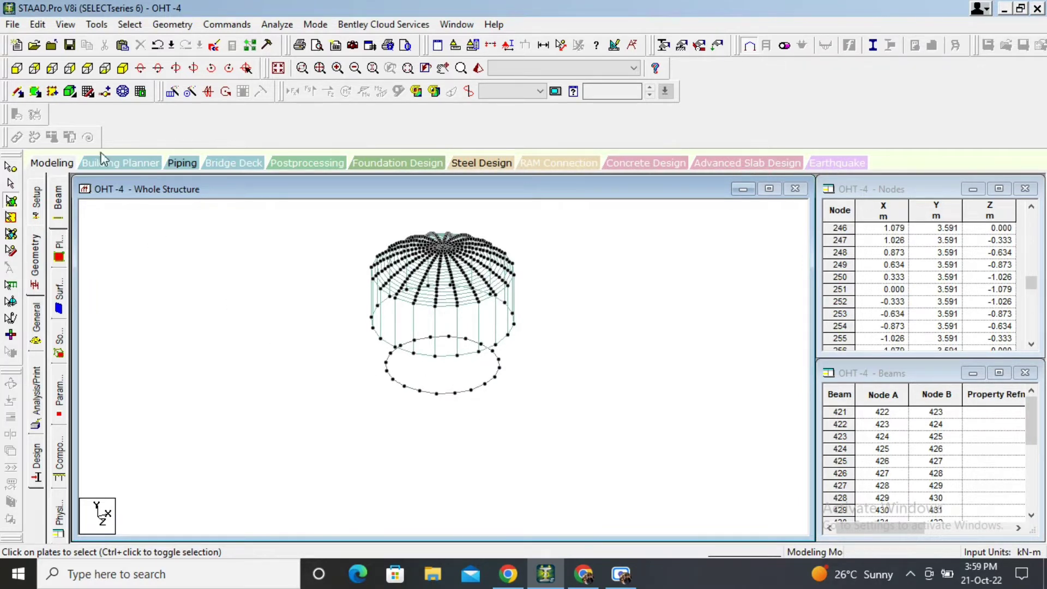
# - Add a four-noded plate between two adjacent front nodes at the wall's base and the two ring beam nodes below them
pyautogui.click(38, 97)
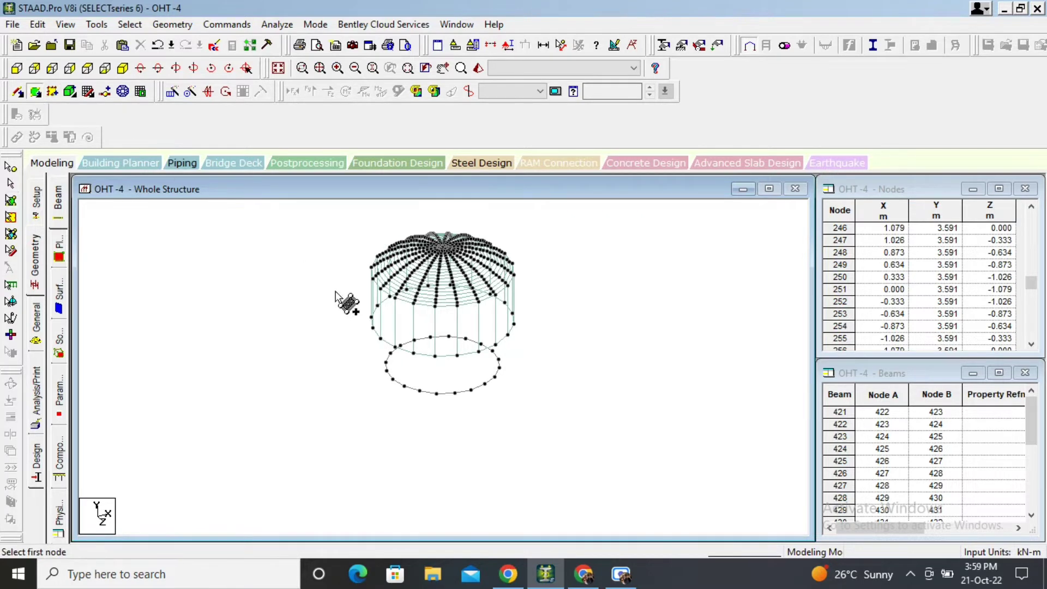
pyautogui.click(435, 355)
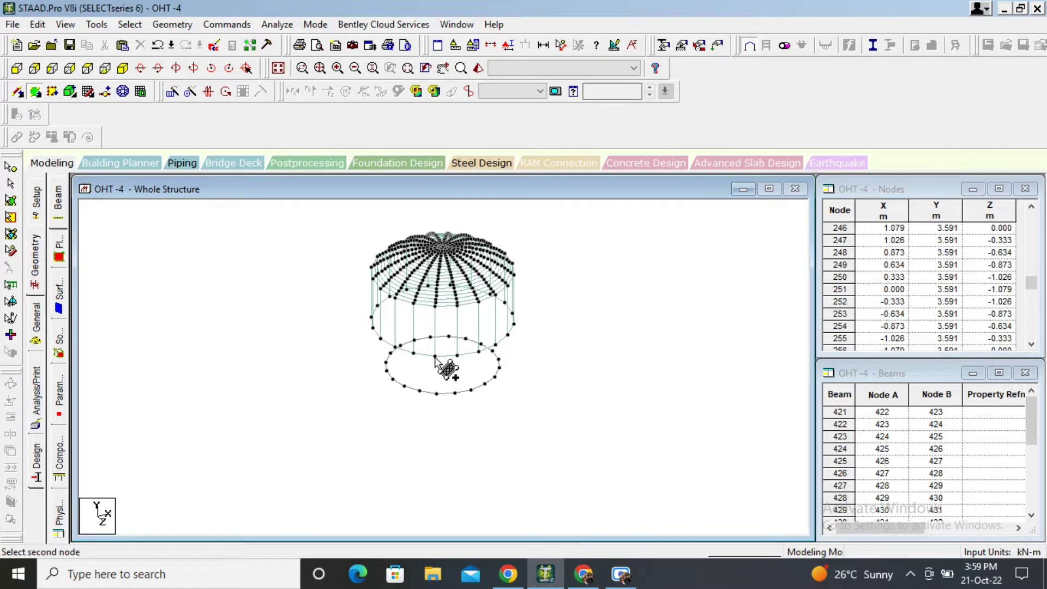
pyautogui.click(436, 392)
pyautogui.click(454, 393)
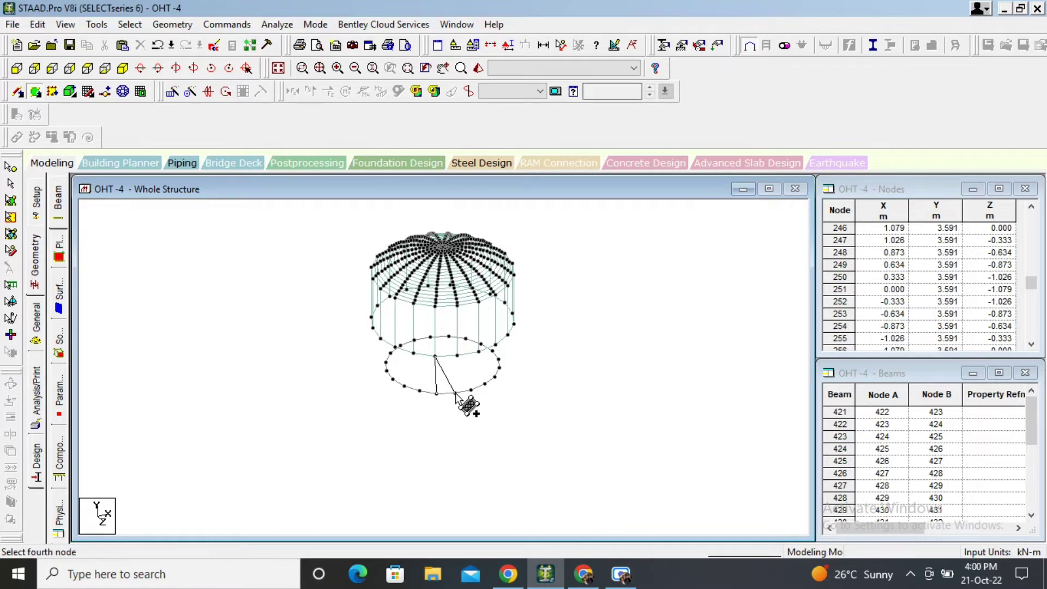
pyautogui.click(457, 355)
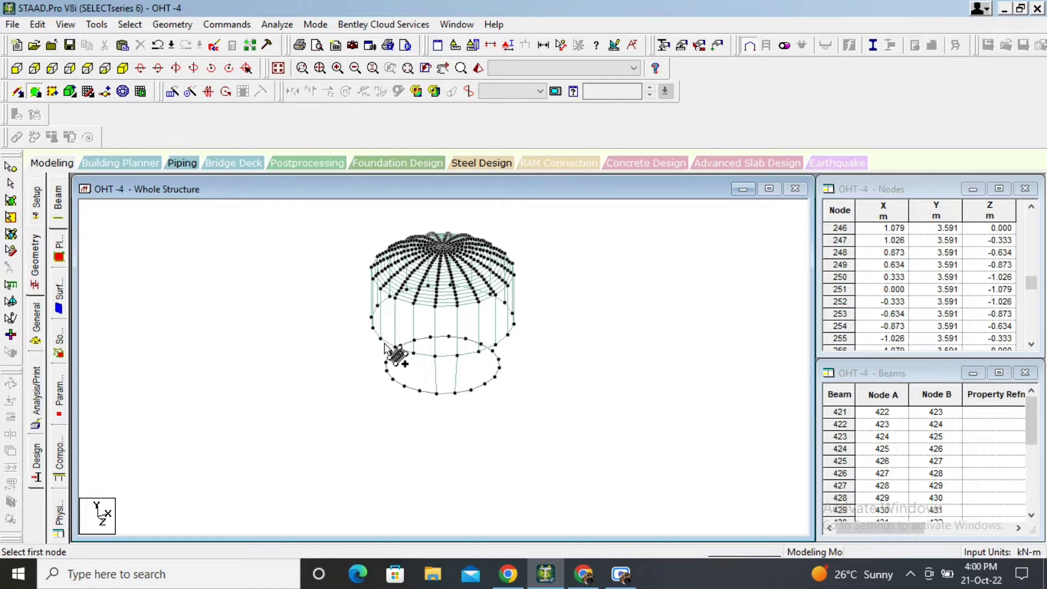
# - Circularly repeat the sloped plate between the wall and ring beam about the Y axis through 360 degrees in 20 steps
pyautogui.click(12, 210)
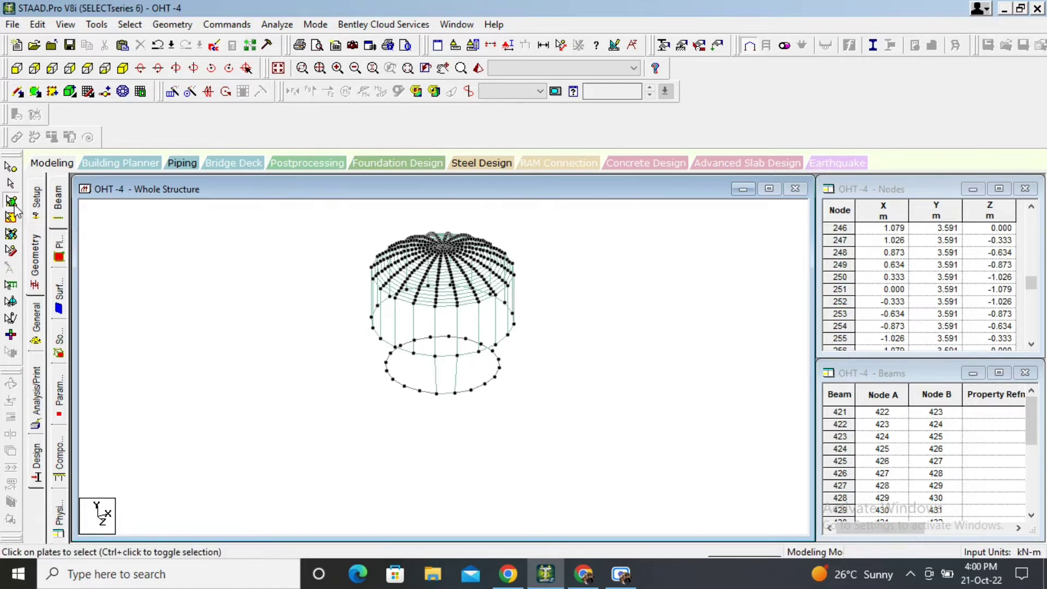
pyautogui.click(445, 376)
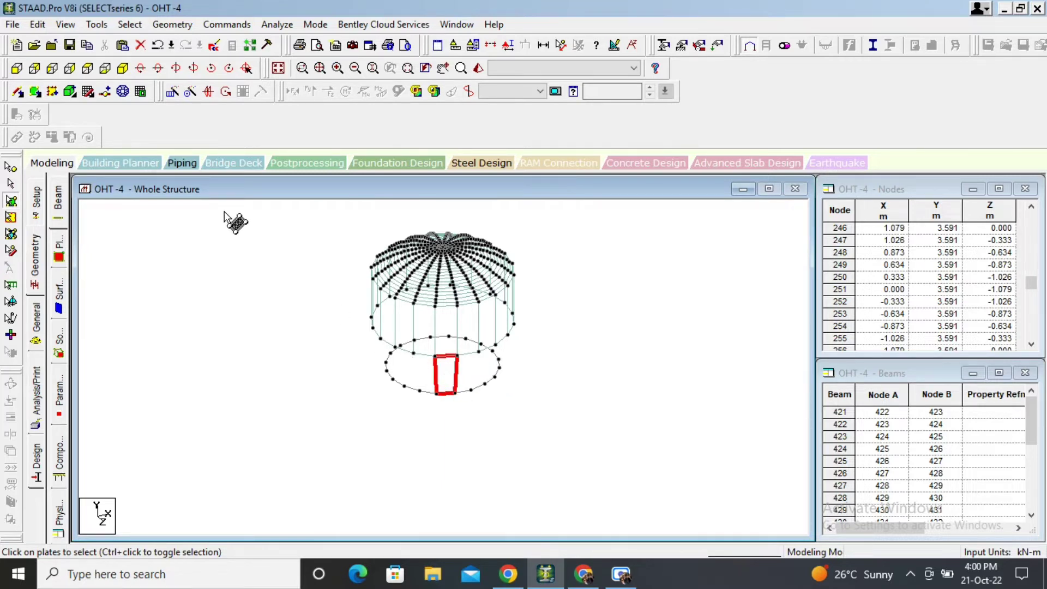
pyautogui.click(190, 92)
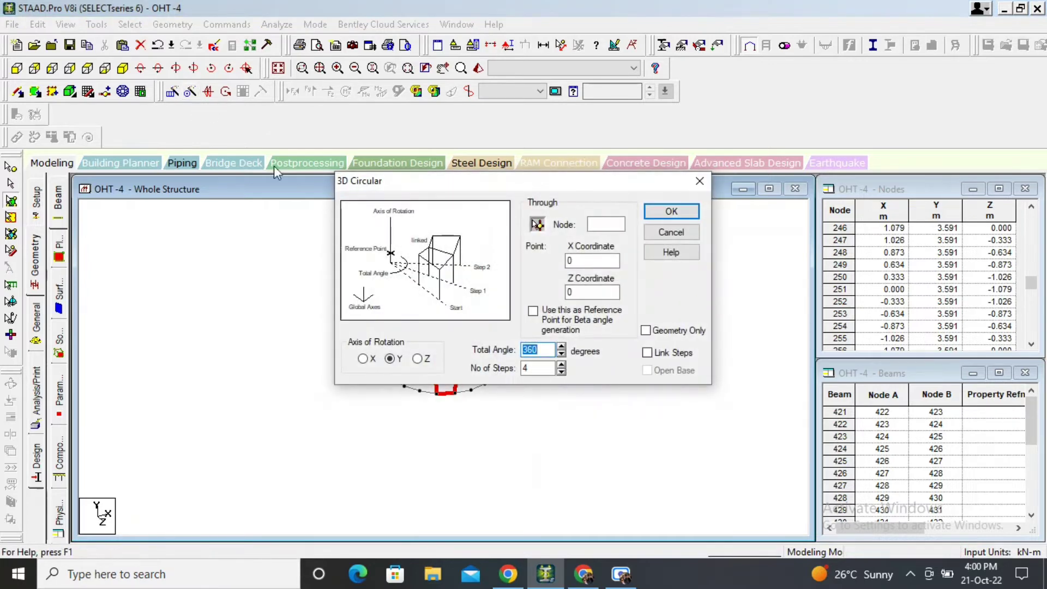
pyautogui.click(392, 358)
pyautogui.press('Tab')
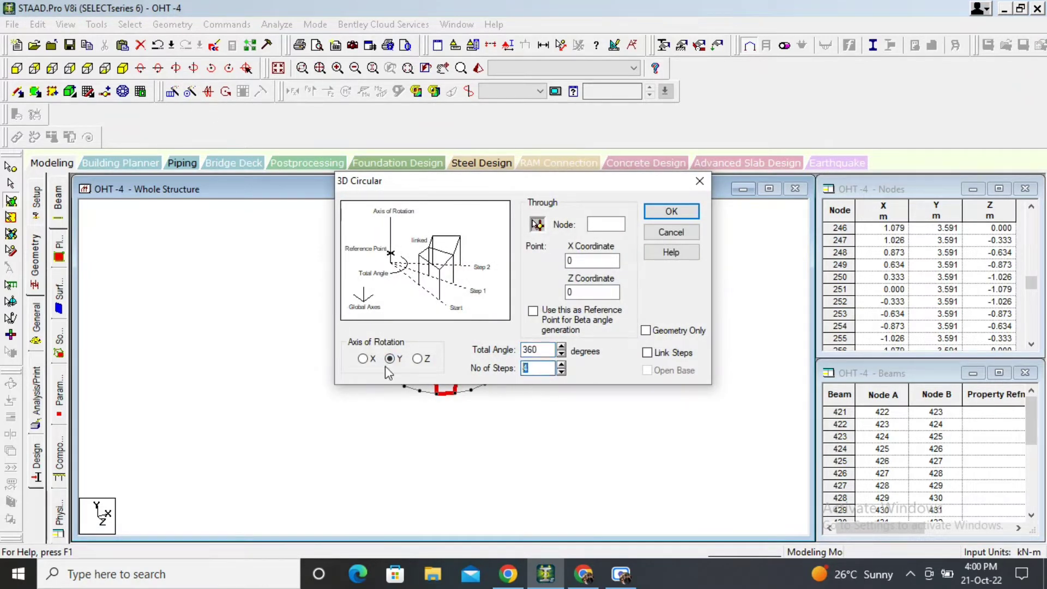
pyautogui.write('20')
pyautogui.click(671, 211)
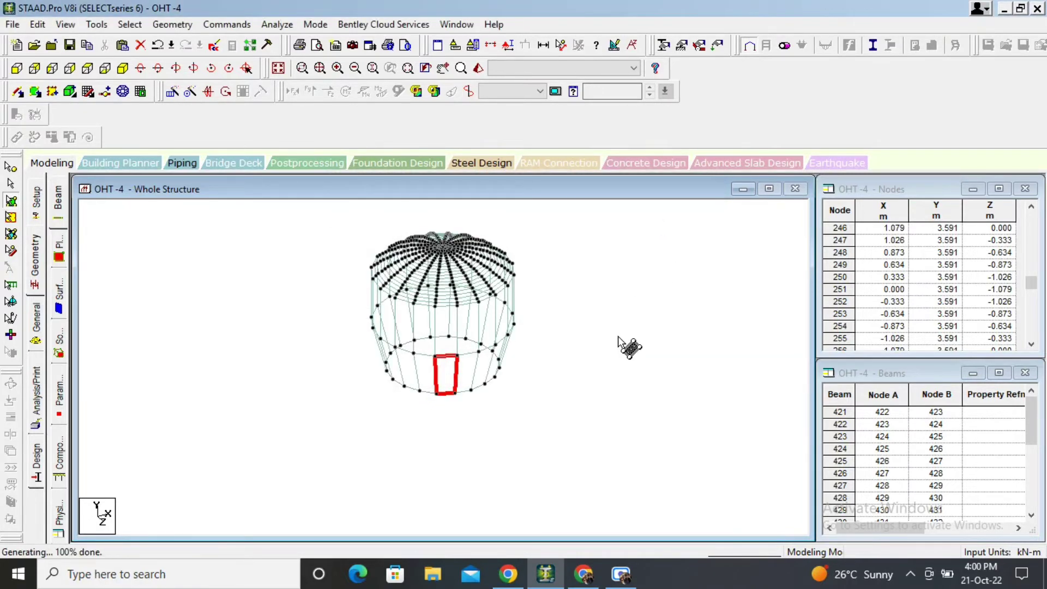
# - Examine the tank's dome, wall and sloped lower plates from below in a 3D rendered view, then close it
pyautogui.rightClick(586, 235)
pyautogui.click(625, 502)
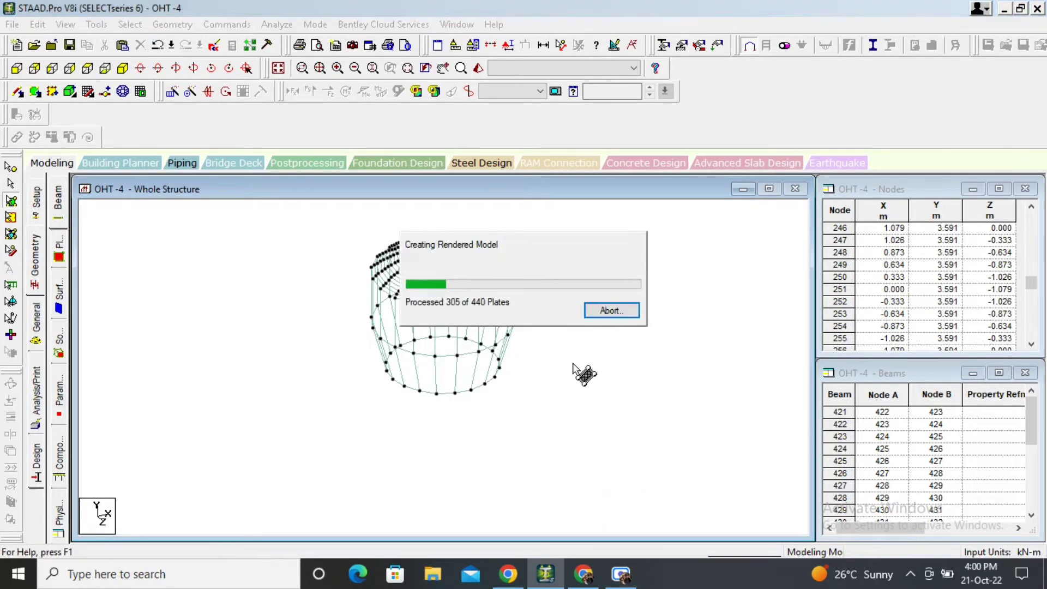
pyautogui.moveTo(573, 363); pyautogui.dragTo(553, 290)
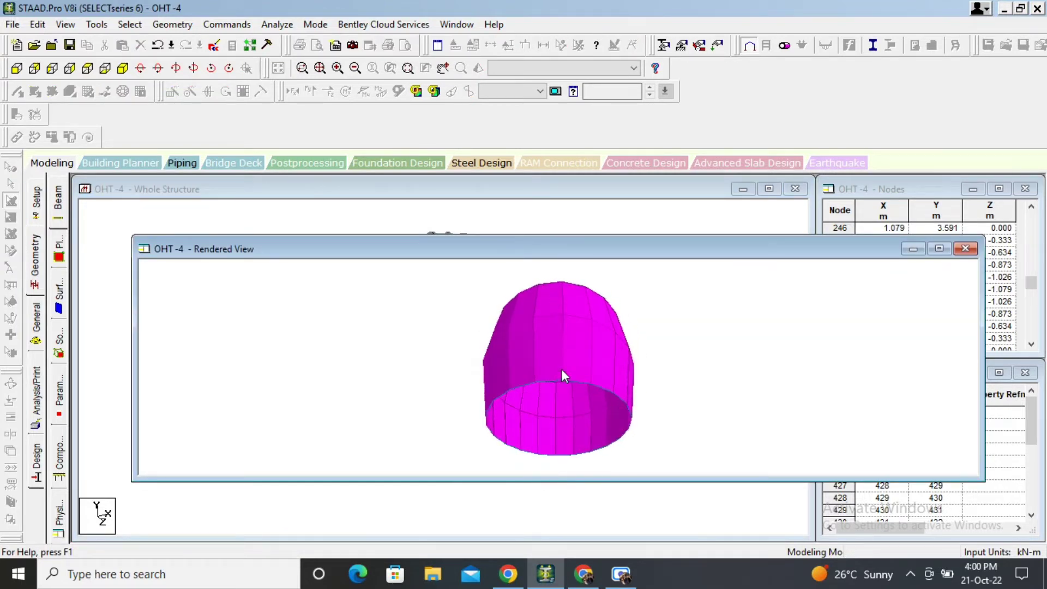
pyautogui.moveTo(565, 375); pyautogui.dragTo(727, 337)
pyautogui.click(965, 249)
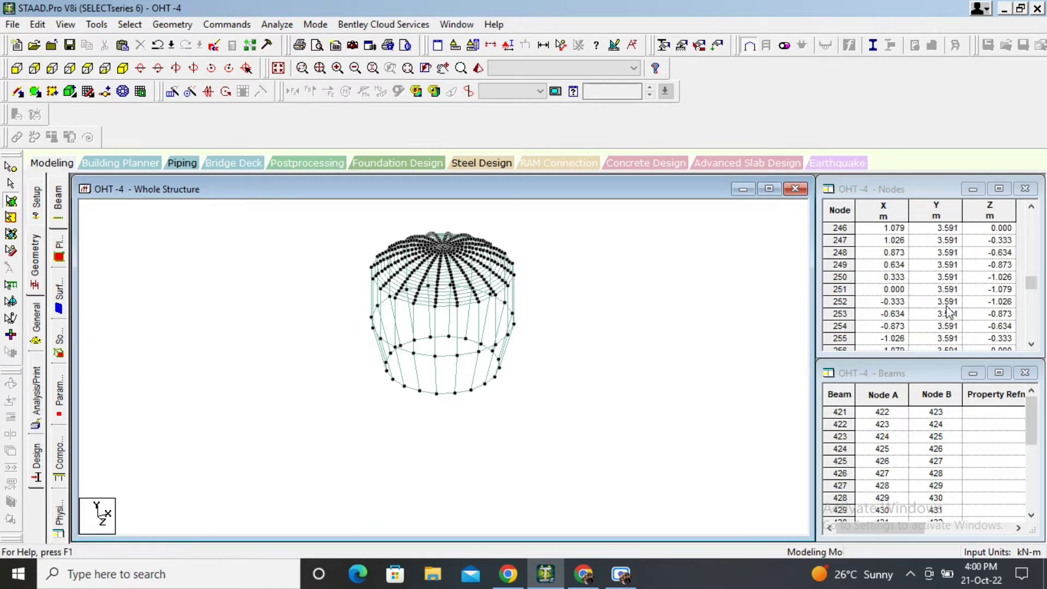
# - Add a new node on the tank's central axis at X 0, Y -0.5, Z 0 m and accept the auto save
pyautogui.scroll(-1, 949, 309)
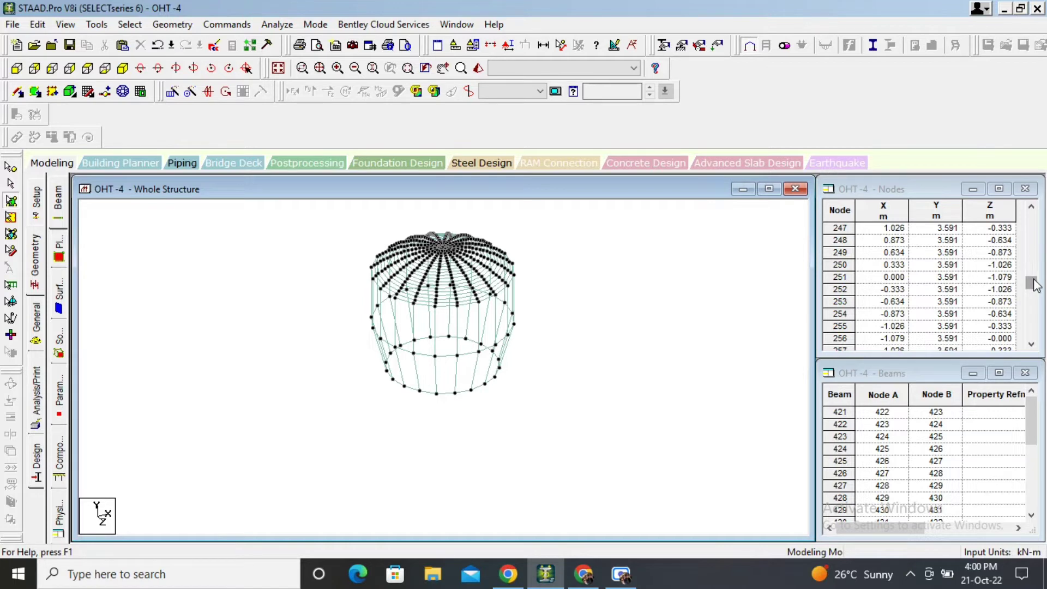
pyautogui.moveTo(1034, 285); pyautogui.dragTo(1031, 333)
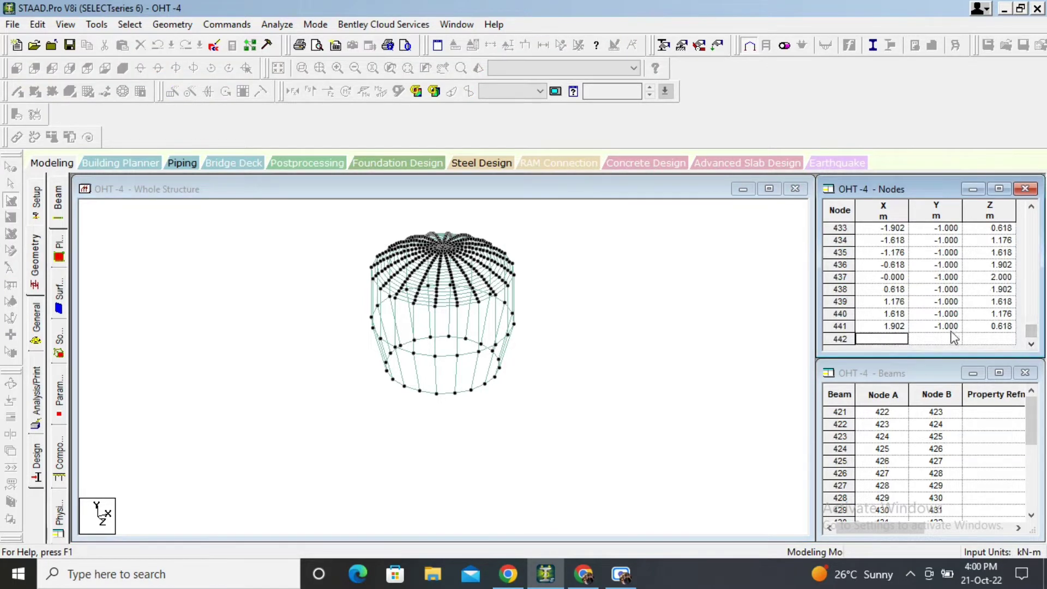
pyautogui.click(935, 339)
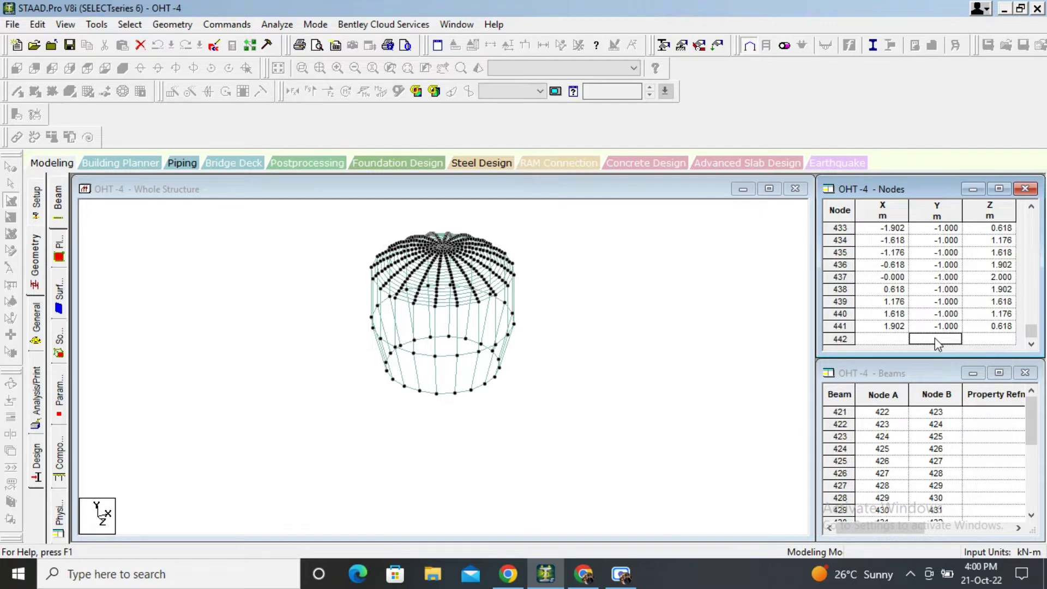
pyautogui.write('0.5')
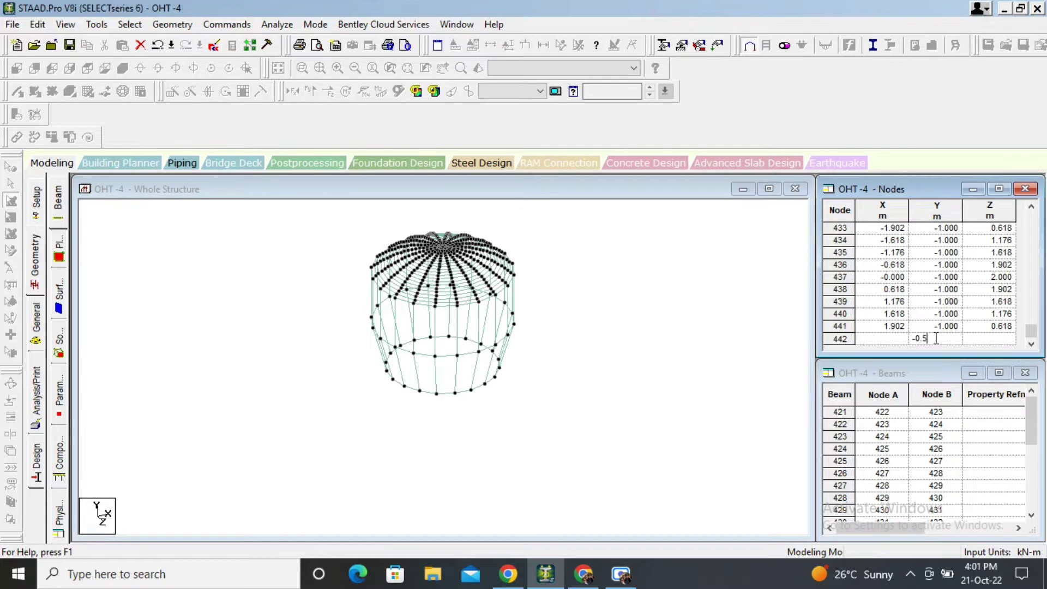
pyautogui.press('Tab')
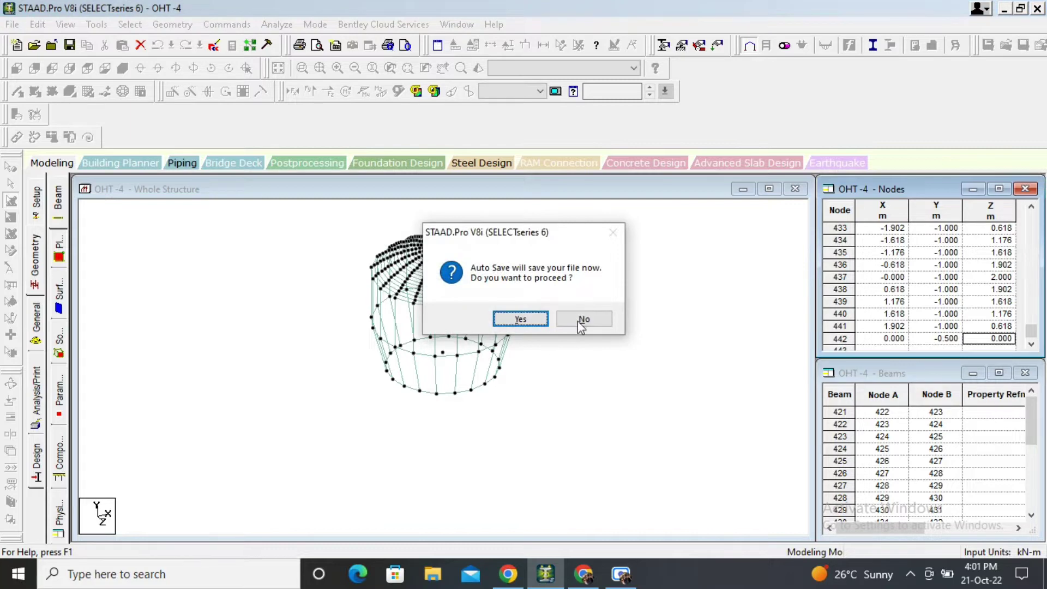
pyautogui.click(520, 321)
pyautogui.click(430, 305)
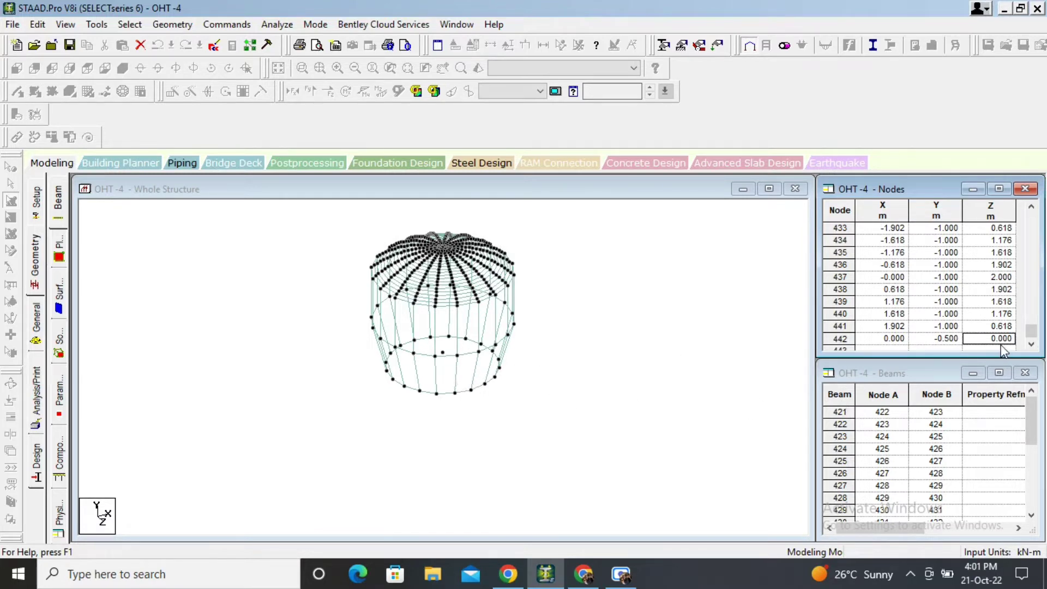
# - Set the Y coordinate of the new central node to -0.75 m
pyautogui.scroll(-1, 899, 328)
pyautogui.click(945, 326)
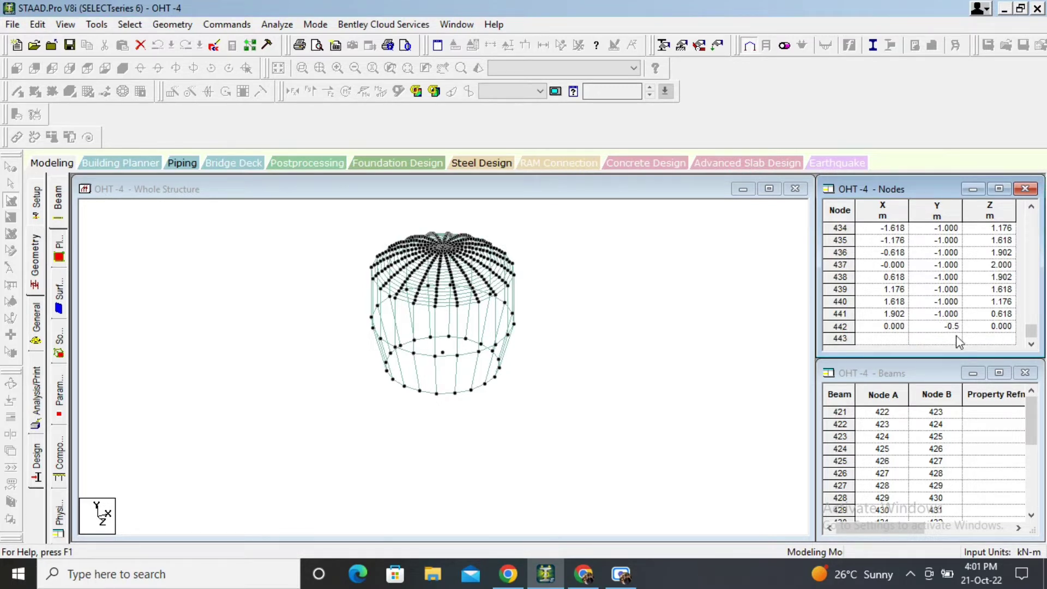
pyautogui.write('7')
pyautogui.press('Tab')
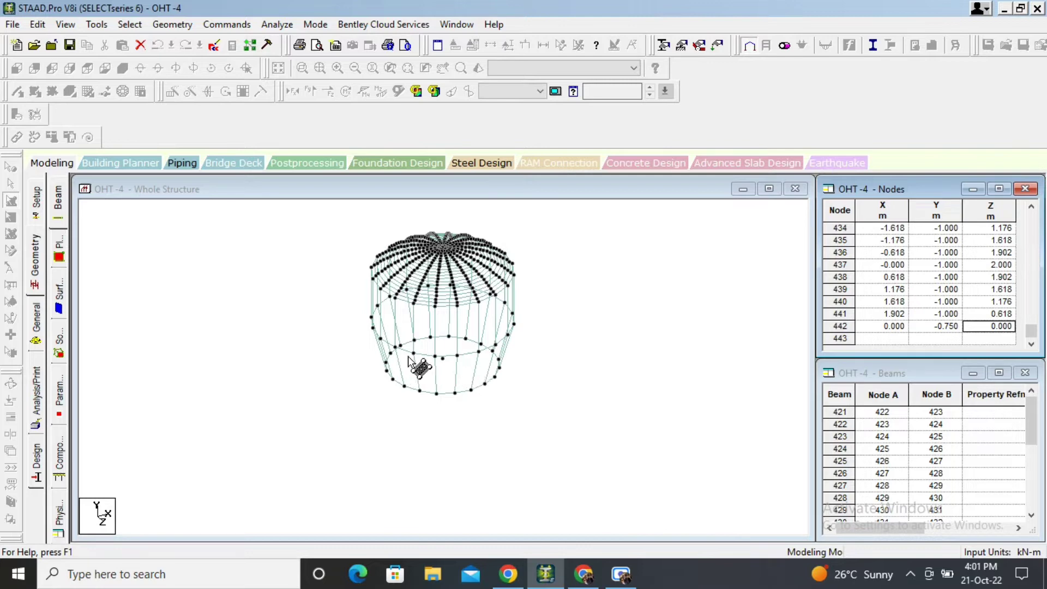
# - Add a triangular plate between the central node and two adjacent front nodes of the ring beam
pyautogui.click(171, 25)
pyautogui.moveTo(232, 114)
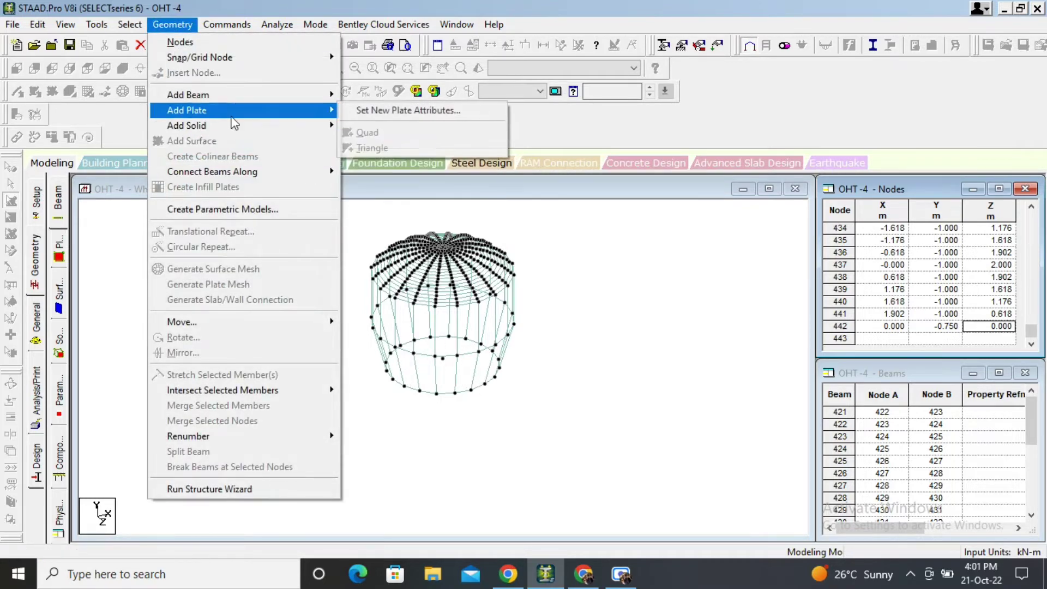
pyautogui.click(658, 316)
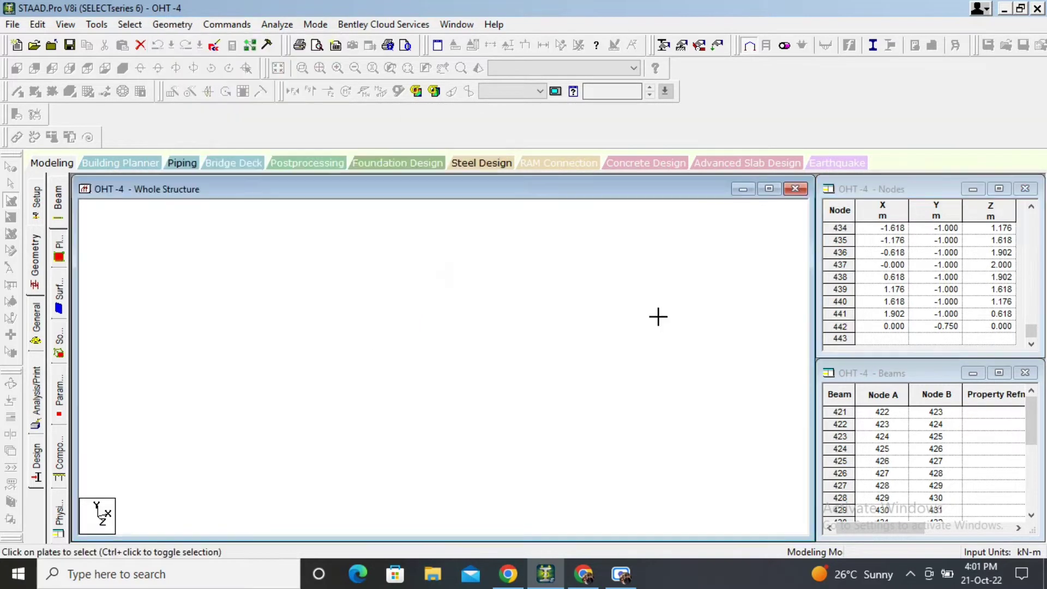
pyautogui.click(188, 30)
pyautogui.moveTo(284, 111)
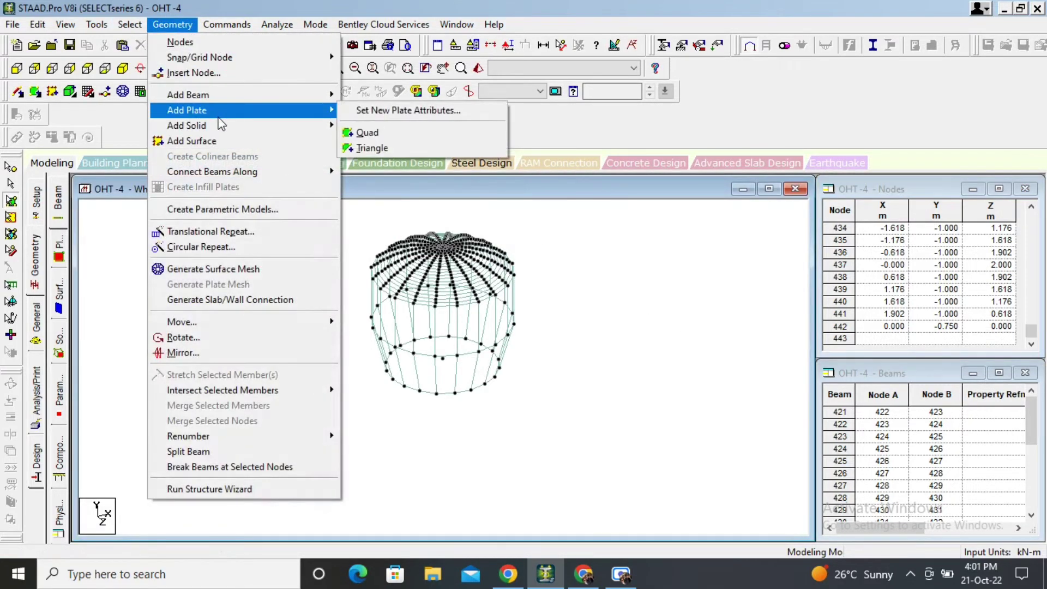
pyautogui.click(376, 148)
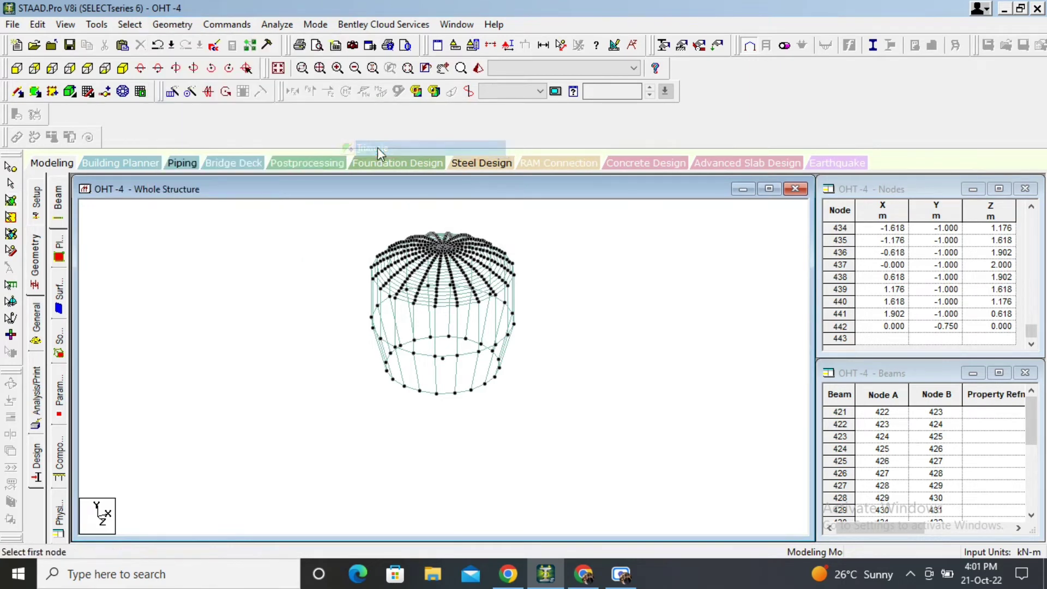
pyautogui.click(442, 359)
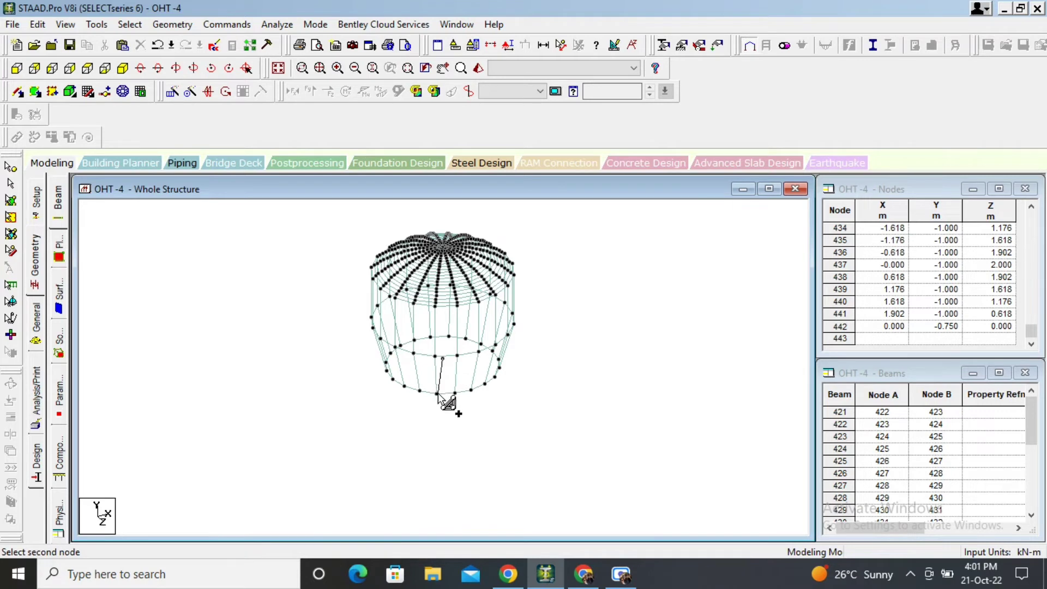
pyautogui.click(437, 393)
pyautogui.click(454, 392)
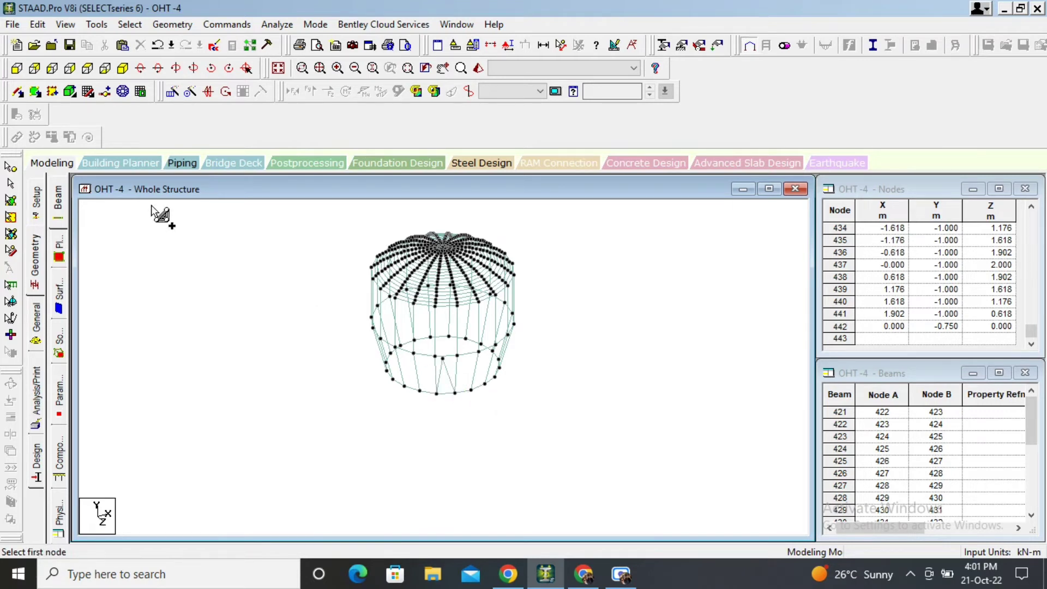
# - Select only the triangular bottom plate and circularly repeat it about the Y axis through 360 degrees to fill the ring
pyautogui.click(12, 202)
pyautogui.click(439, 376)
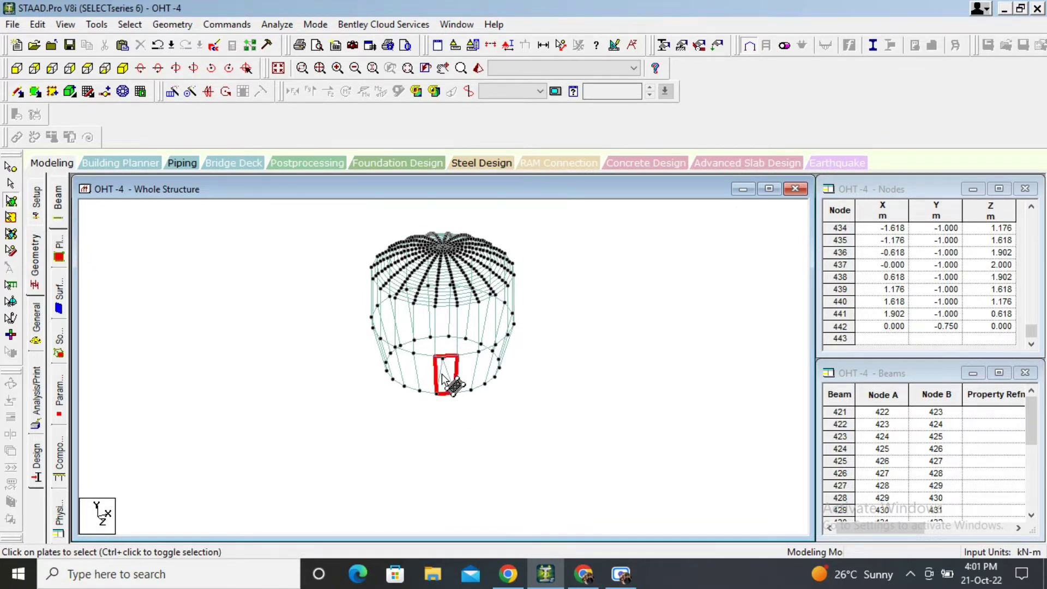
pyautogui.moveTo(486, 409); pyautogui.dragTo(393, 345)
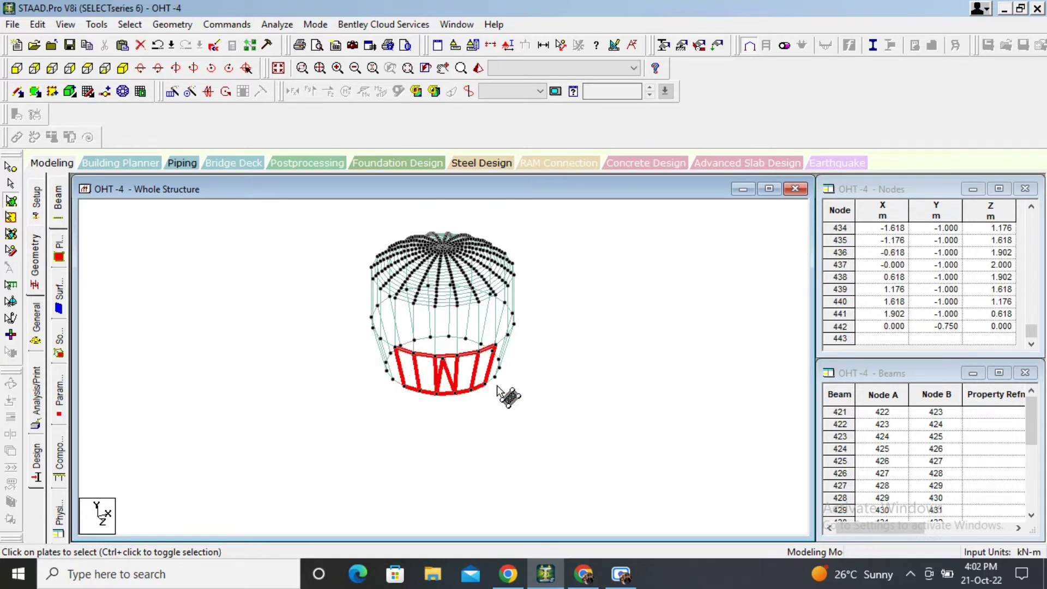
pyautogui.keyDown('ctrl'); pyautogui.click(417, 366); pyautogui.keyUp('ctrl')
pyautogui.keyDown('ctrl'); pyautogui.click(420, 371); pyautogui.keyUp('ctrl')
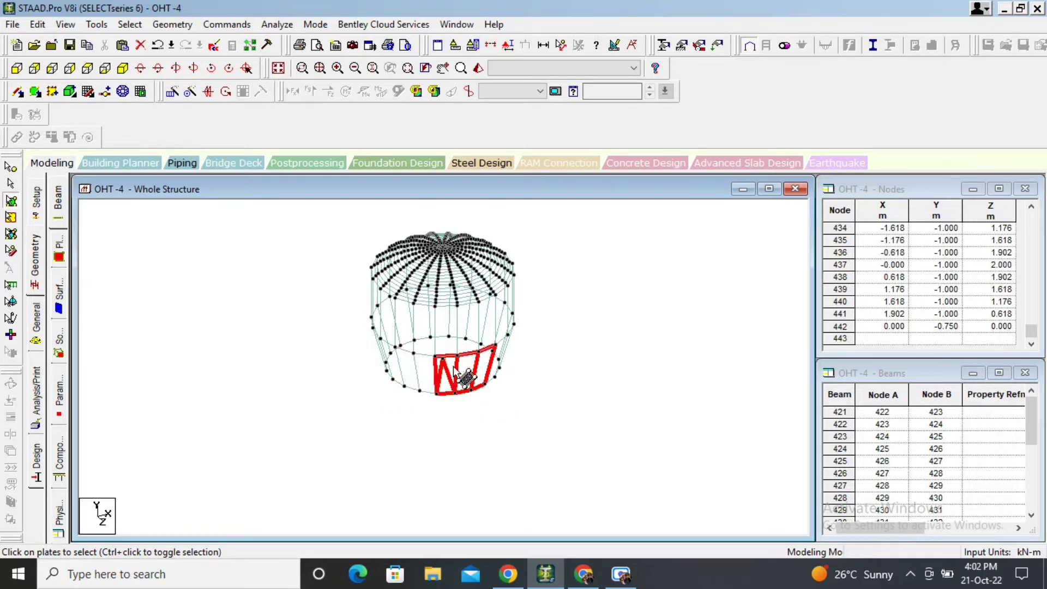
pyautogui.keyDown('ctrl'); pyautogui.click(482, 366); pyautogui.keyUp('ctrl')
pyautogui.keyDown('ctrl'); pyautogui.click(461, 370); pyautogui.keyUp('ctrl')
pyautogui.keyDown('ctrl'); pyautogui.click(453, 363); pyautogui.keyUp('ctrl')
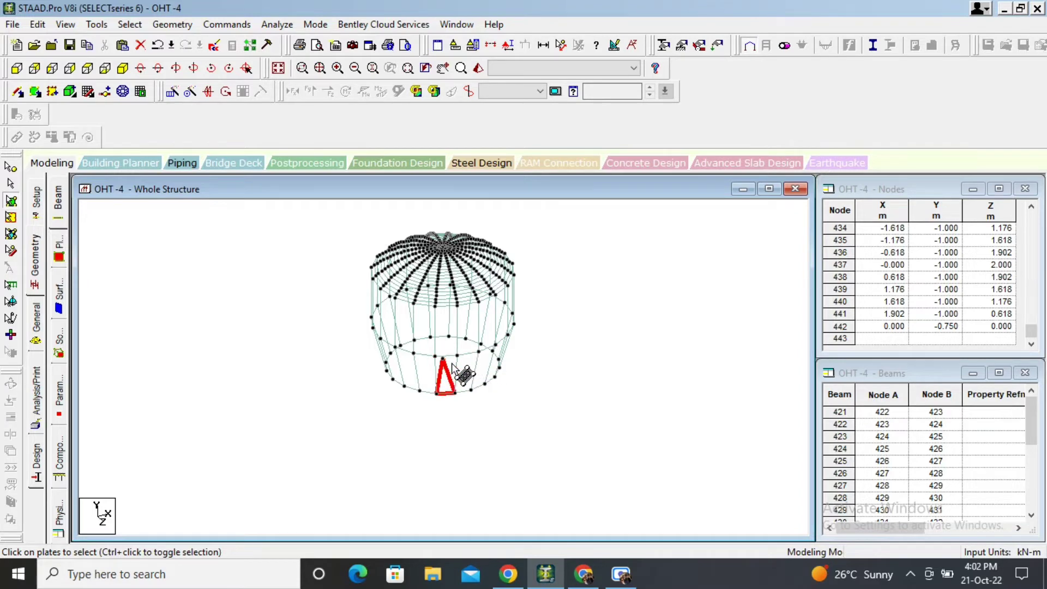
pyautogui.click(191, 92)
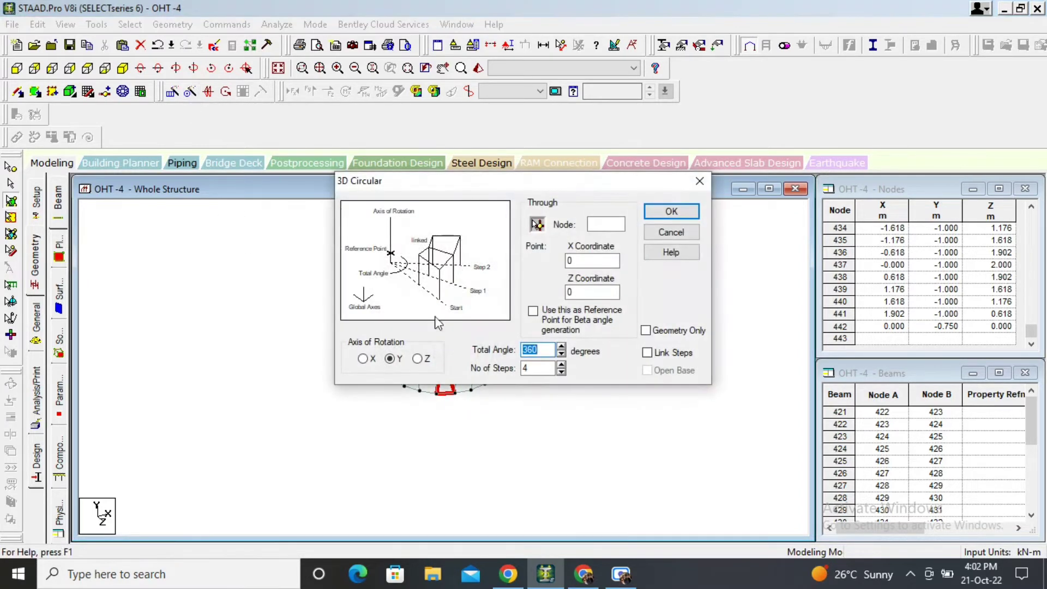
pyautogui.doubleClick(529, 371)
pyautogui.click(656, 214)
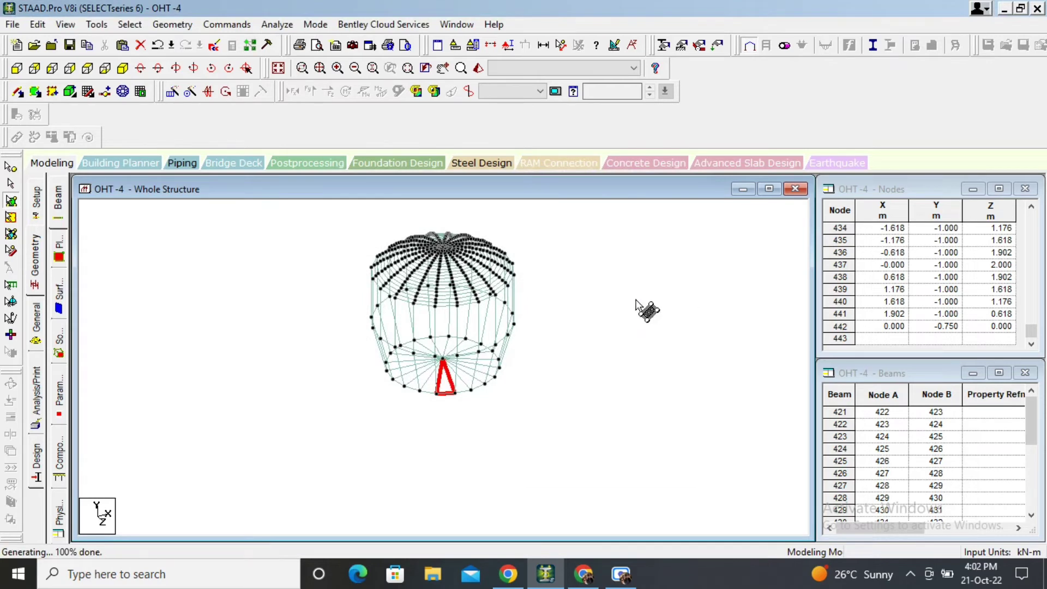
# - Examine the tank with its new bottom plates in a 3D rendered view, then close it
pyautogui.rightClick(635, 263)
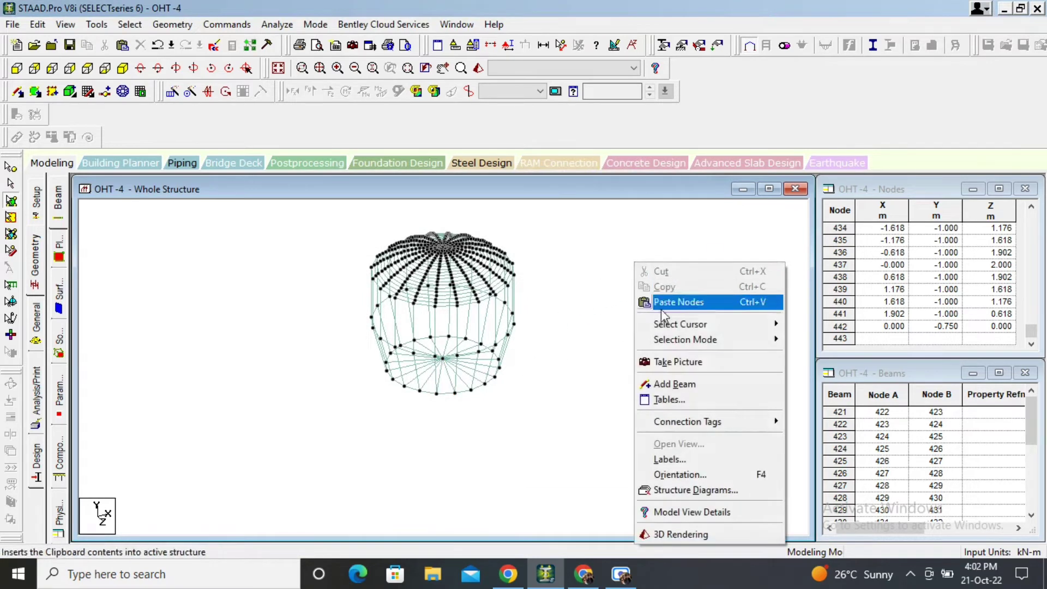
pyautogui.click(681, 534)
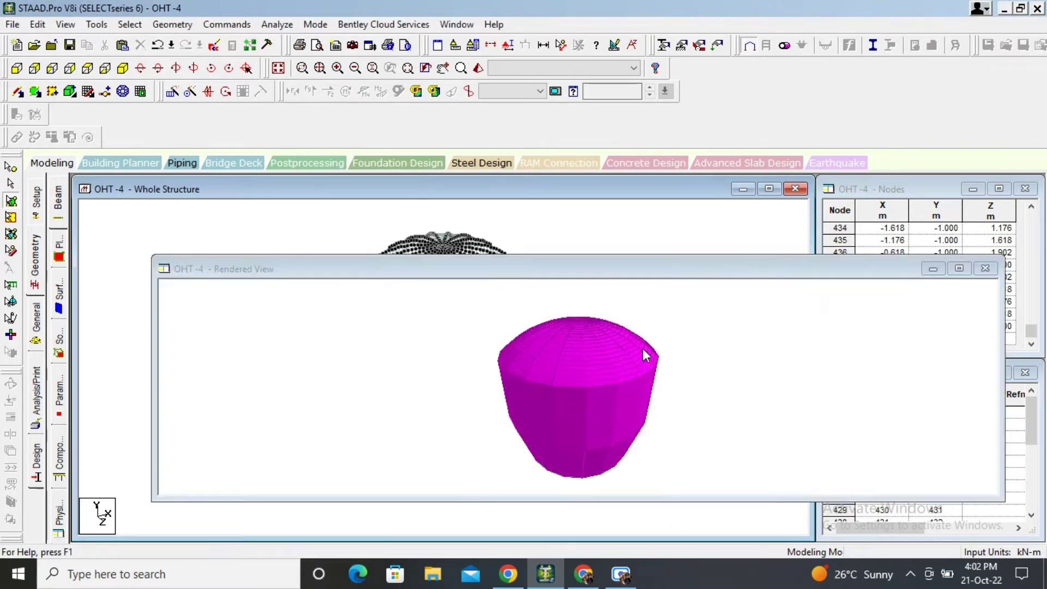
pyautogui.moveTo(642, 348); pyautogui.dragTo(616, 349)
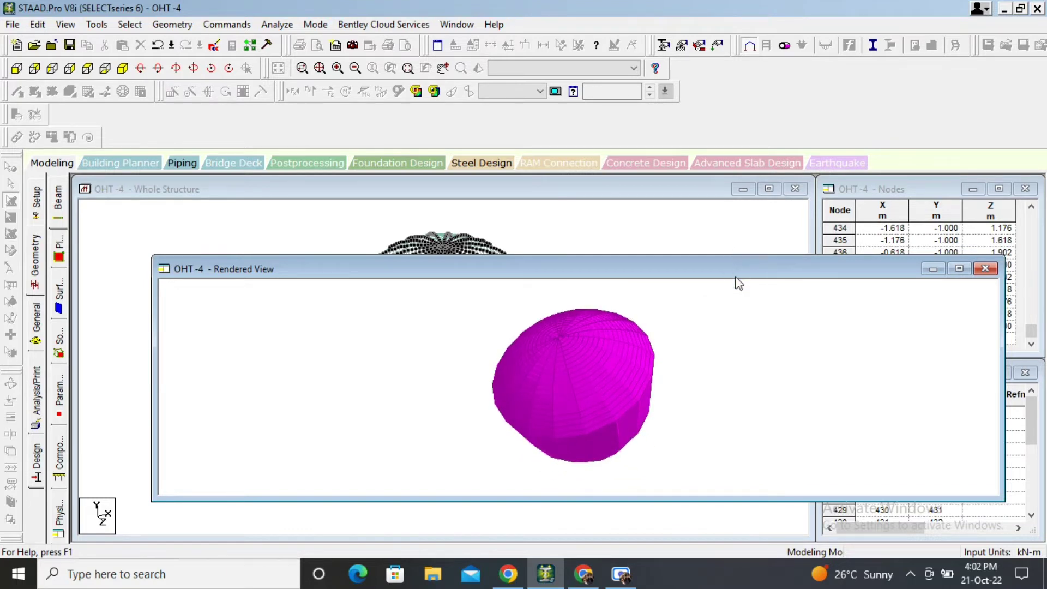
pyautogui.moveTo(738, 283); pyautogui.dragTo(638, 267)
pyautogui.click(892, 254)
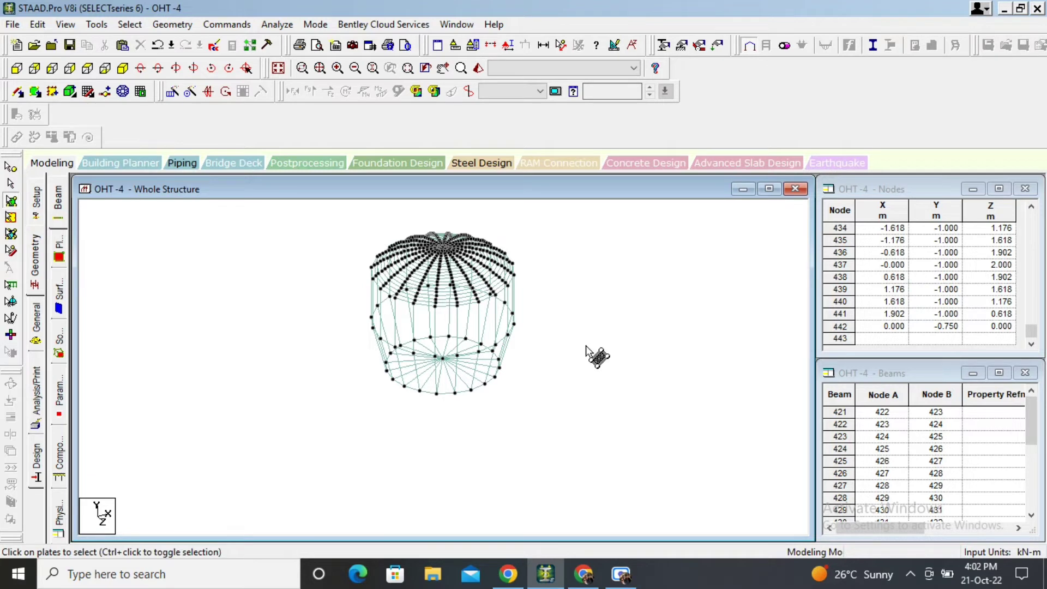
# - Translationally repeat a front ring beam node in the Y direction in 3 linked steps of -2.5 m to create a column
pyautogui.click(11, 167)
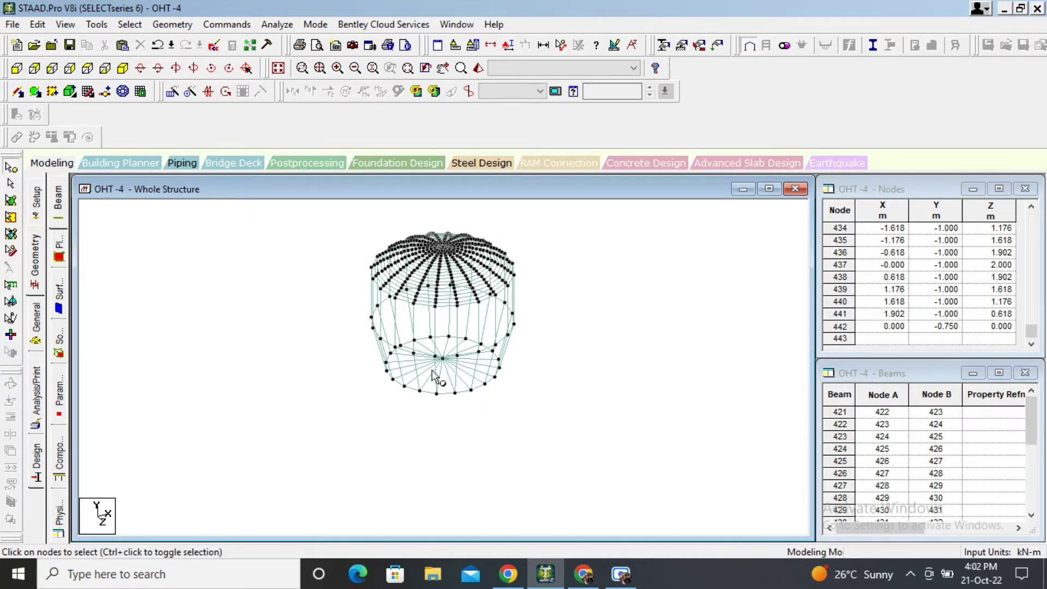
pyautogui.click(455, 392)
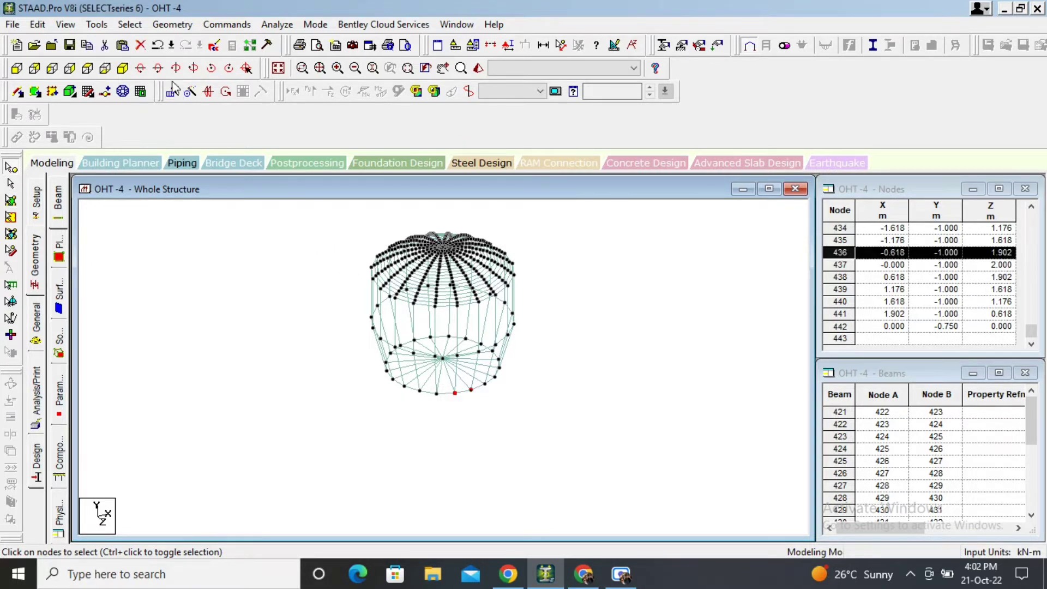
pyautogui.click(172, 94)
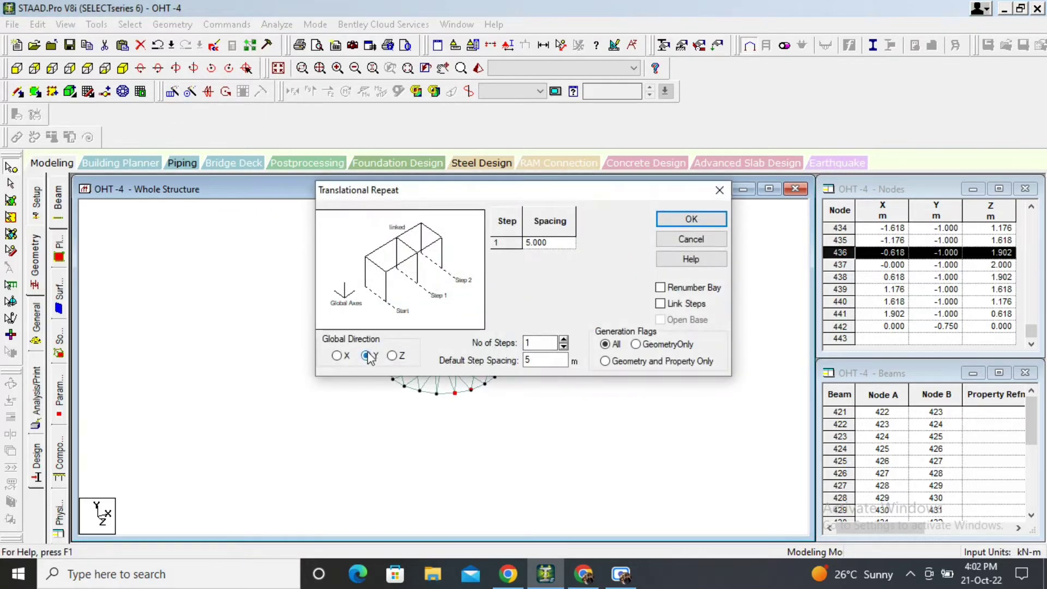
pyautogui.click(563, 339)
pyautogui.click(564, 339)
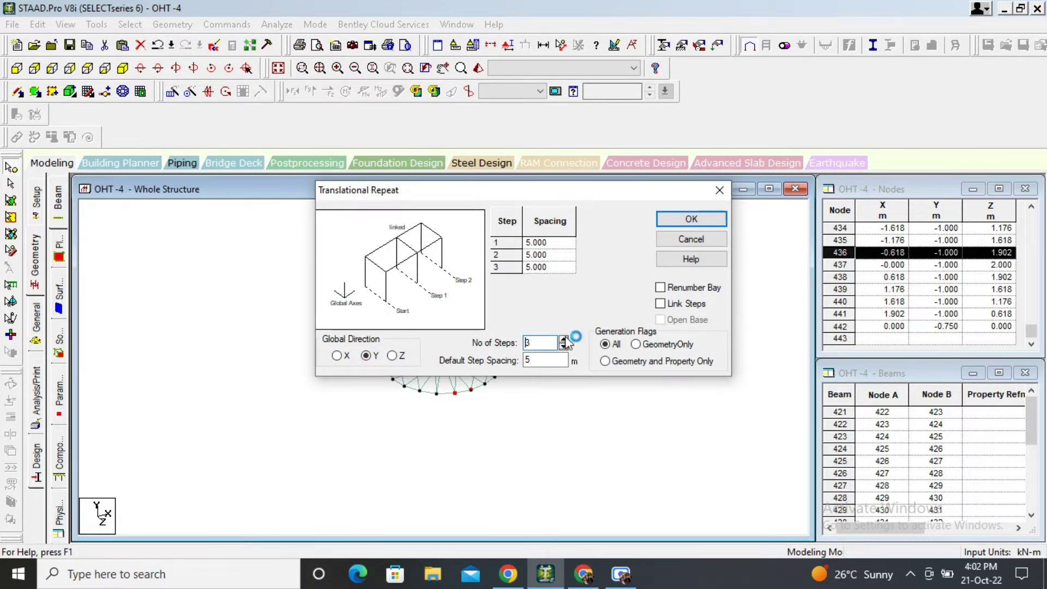
pyautogui.click(541, 359)
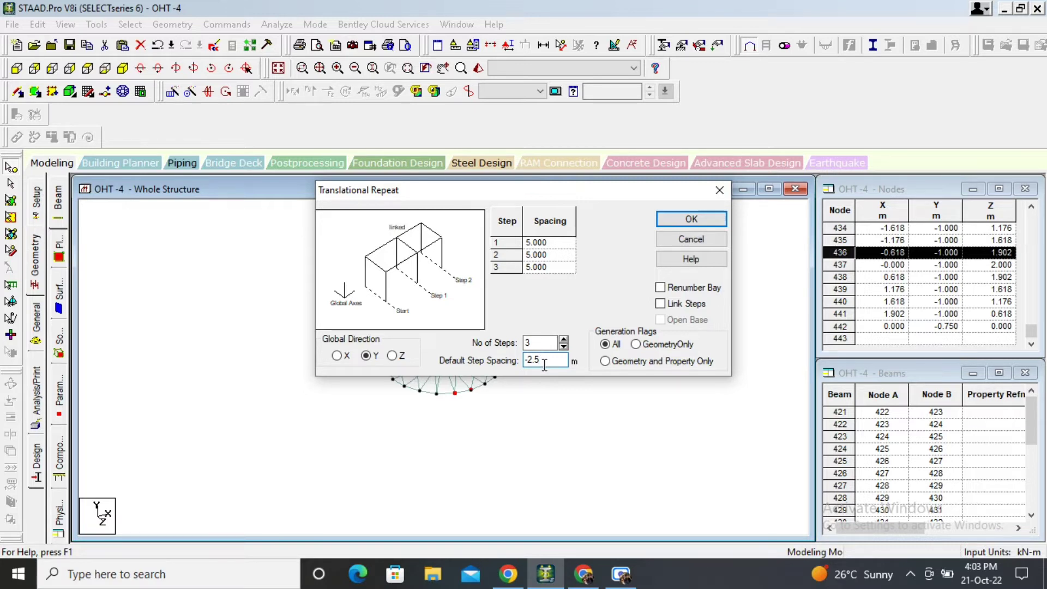
pyautogui.click(661, 304)
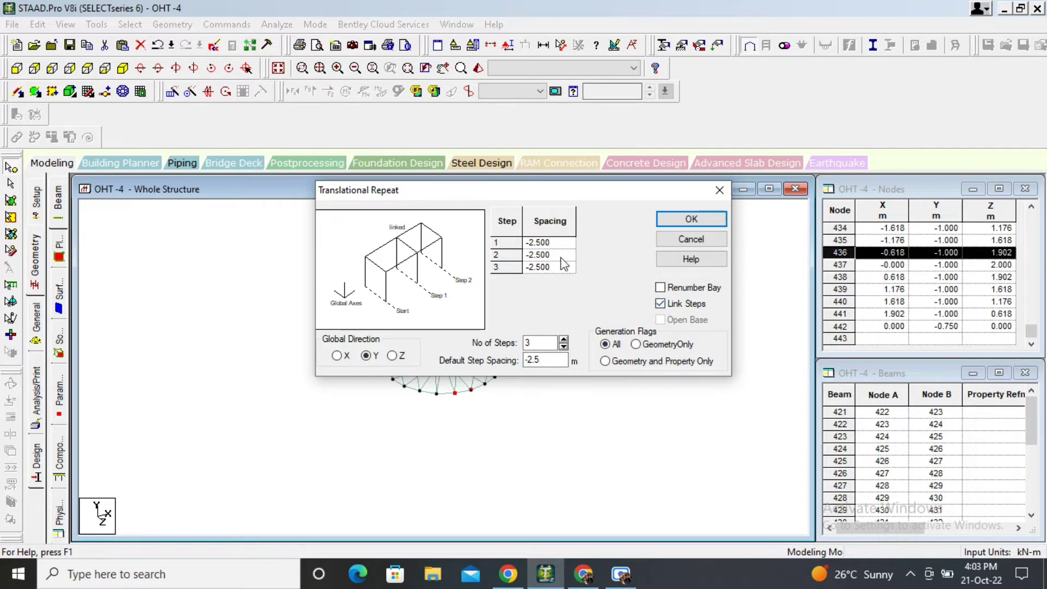
pyautogui.click(687, 216)
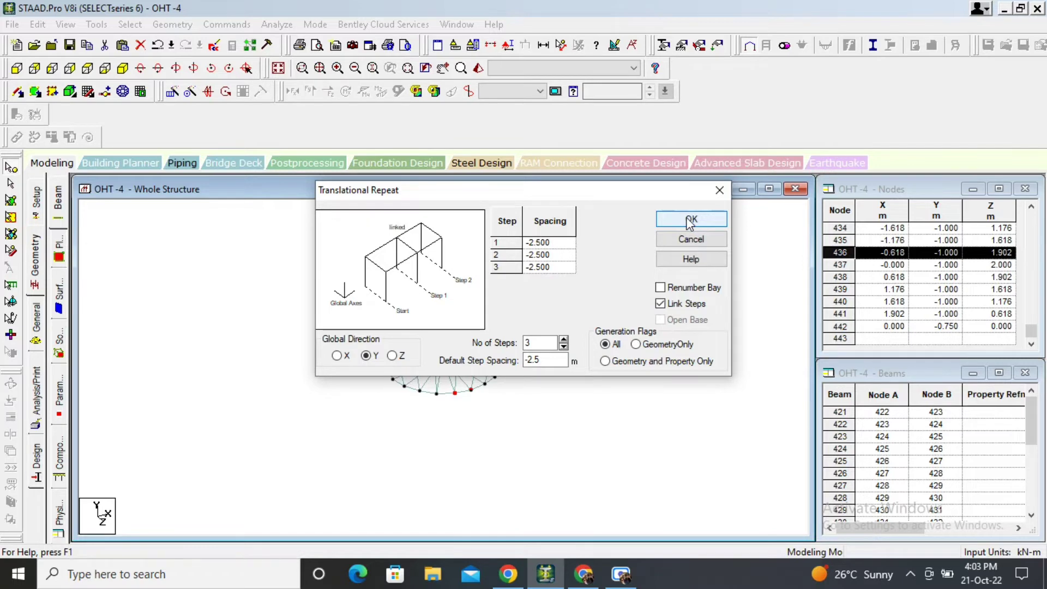
pyautogui.click(690, 219)
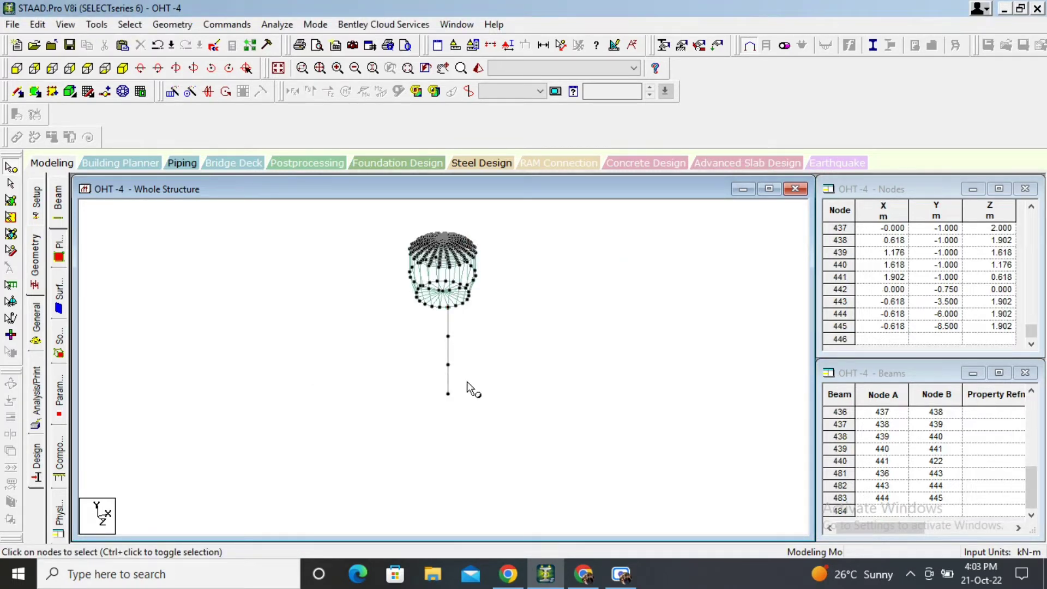
# - Circularly repeat the column's three beams about the Y axis through 360 degrees in 6 linked steps with an open base
pyautogui.moveTo(493, 416); pyautogui.dragTo(423, 322)
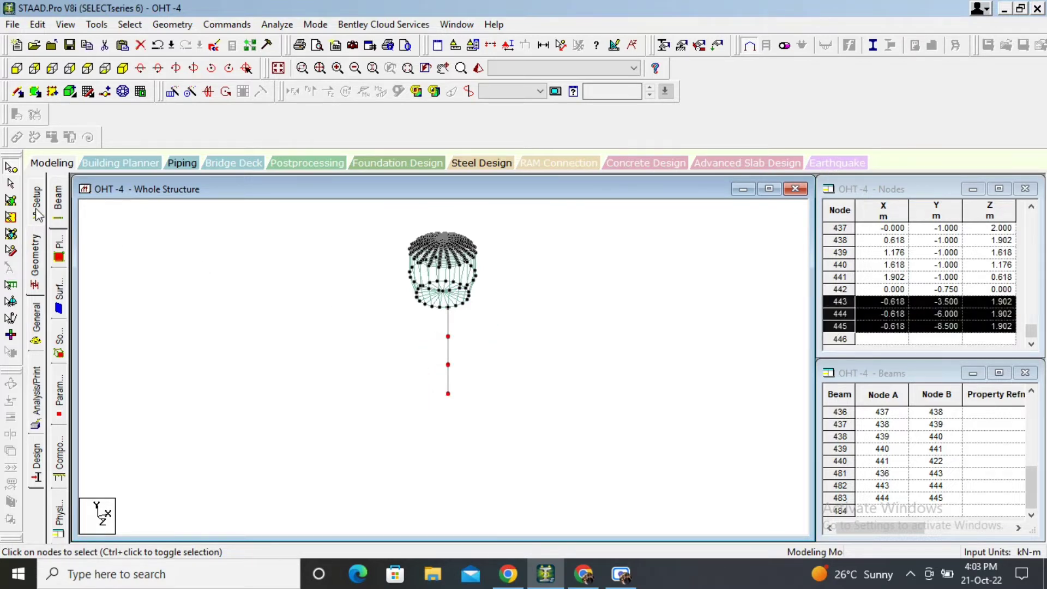
pyautogui.moveTo(489, 429); pyautogui.dragTo(423, 322)
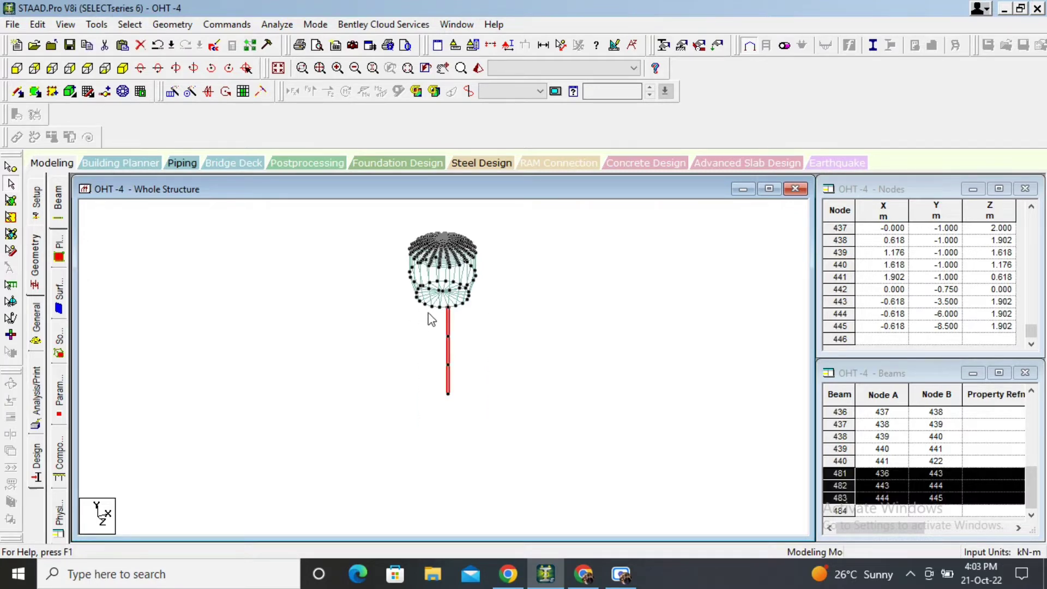
pyautogui.click(190, 91)
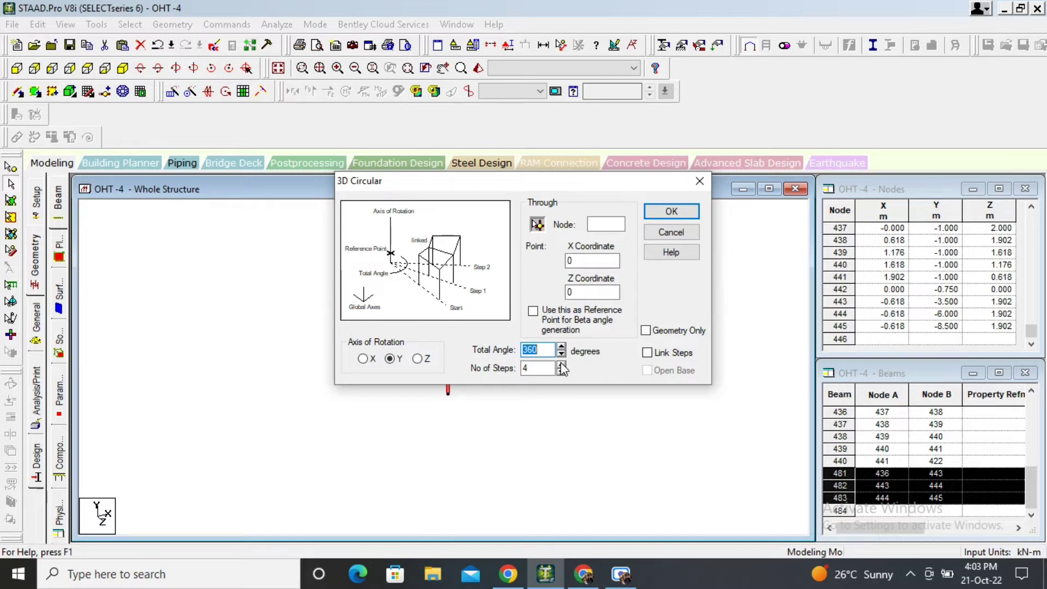
pyautogui.click(561, 365)
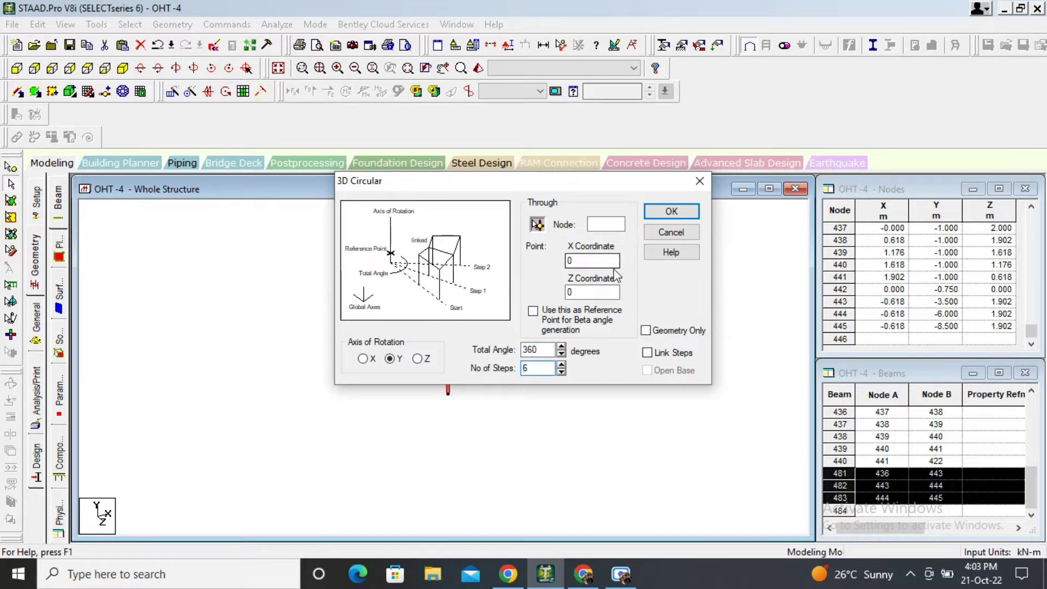
pyautogui.click(653, 353)
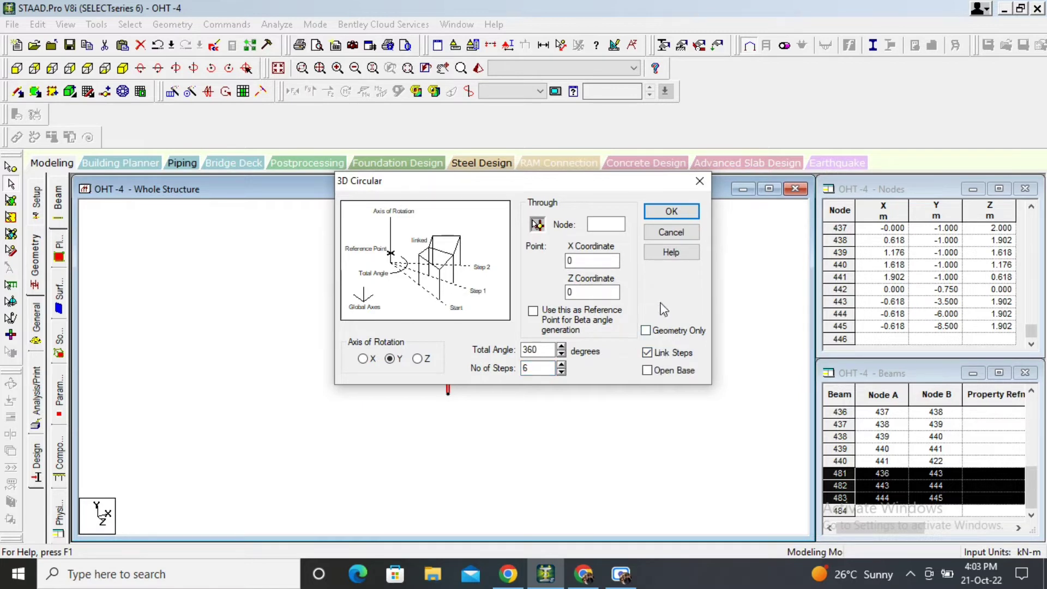
pyautogui.click(649, 372)
pyautogui.click(671, 212)
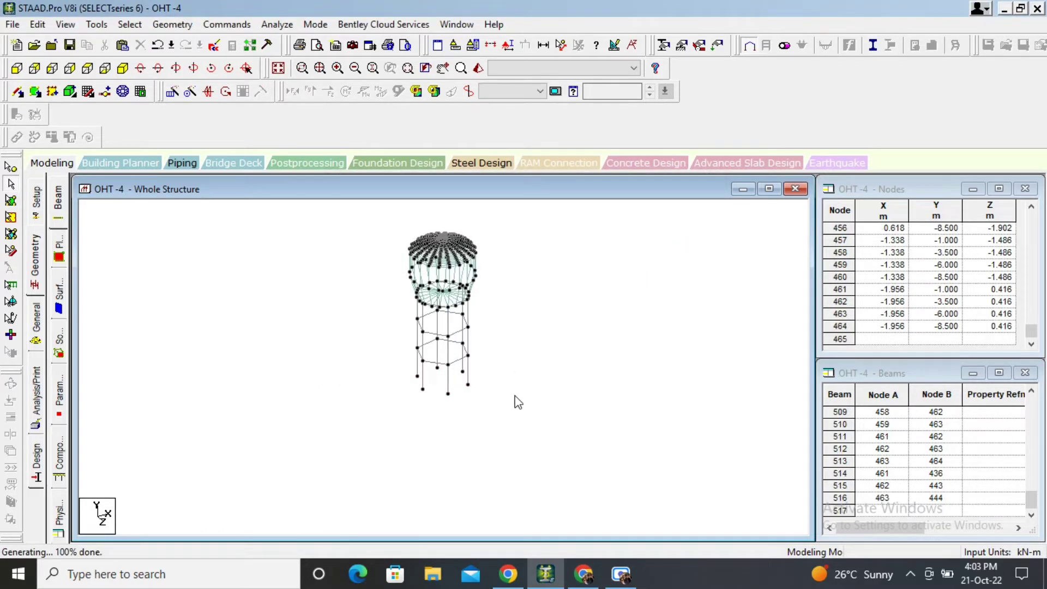
# - Examine the tank with its columns and bracing from different angles in a 3D rendered view, then close it
pyautogui.rightClick(611, 276)
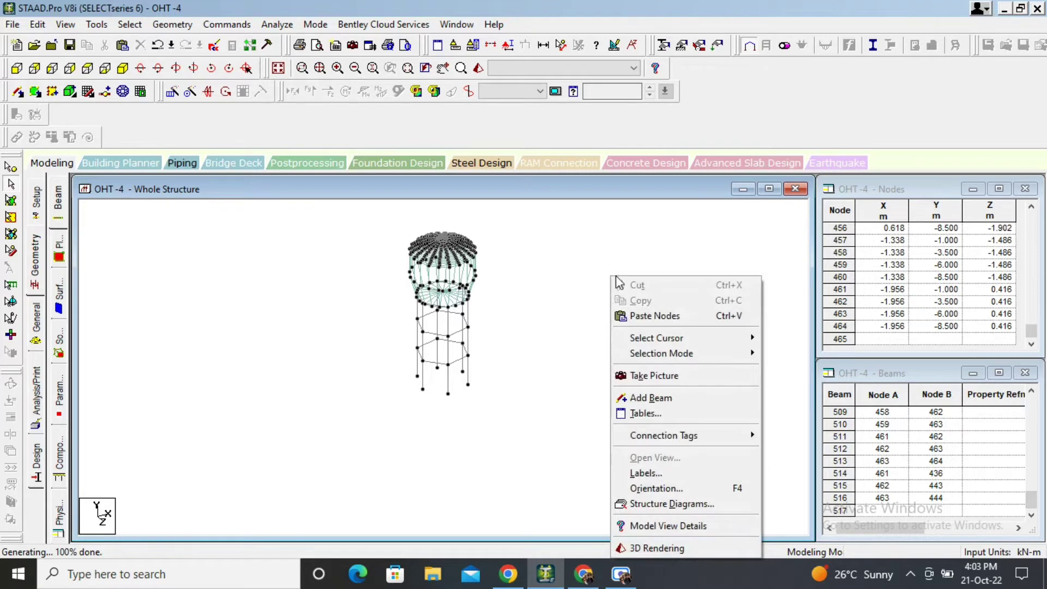
pyautogui.click(636, 548)
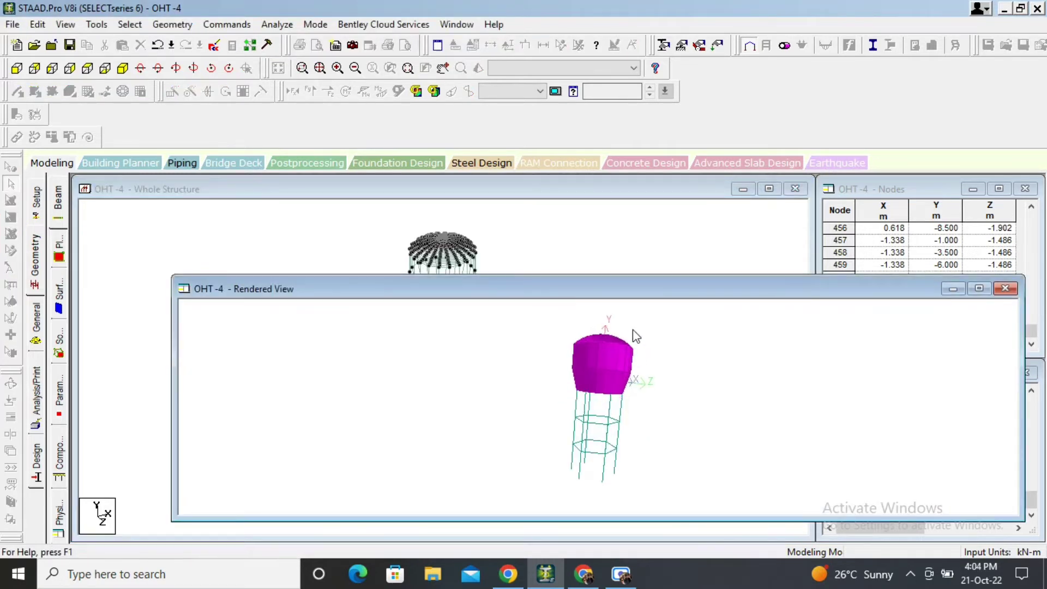
pyautogui.moveTo(632, 329); pyautogui.dragTo(534, 357)
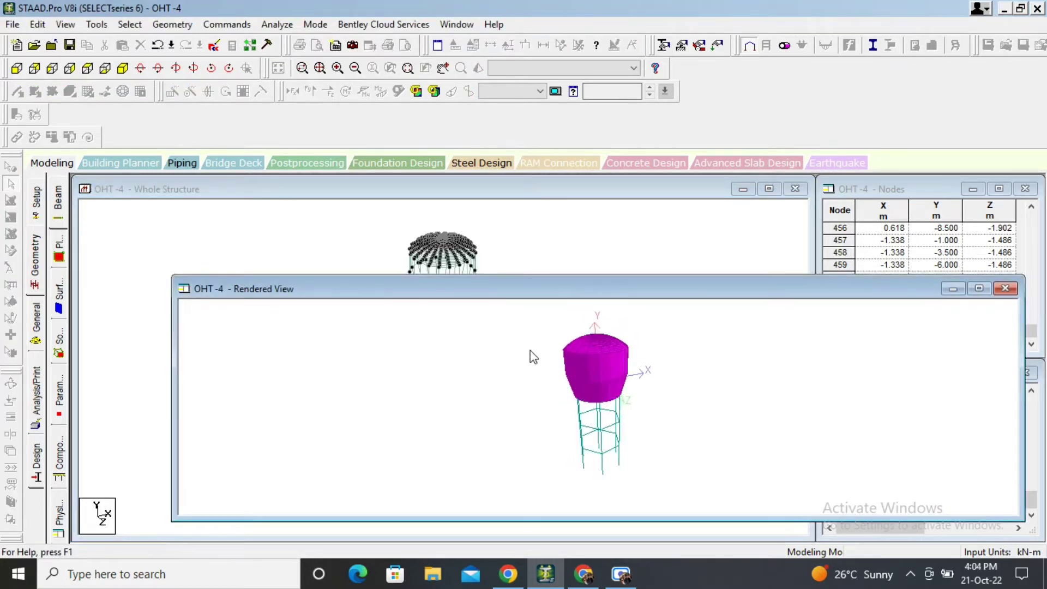
pyautogui.moveTo(637, 282); pyautogui.dragTo(446, 251)
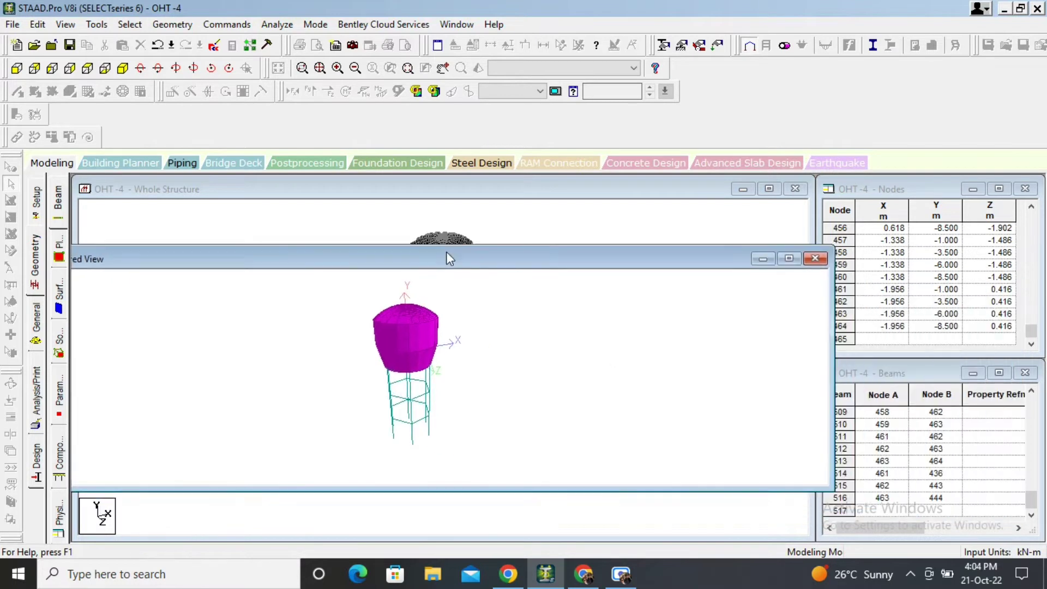
pyautogui.click(814, 259)
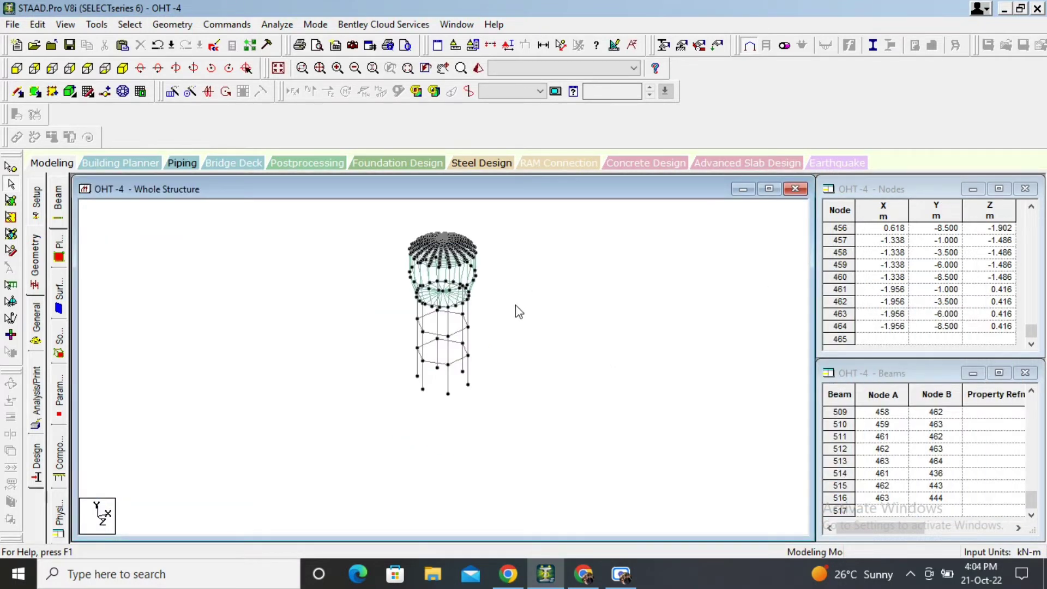
# - Create a fixed support definition for the structure
pyautogui.click(36, 330)
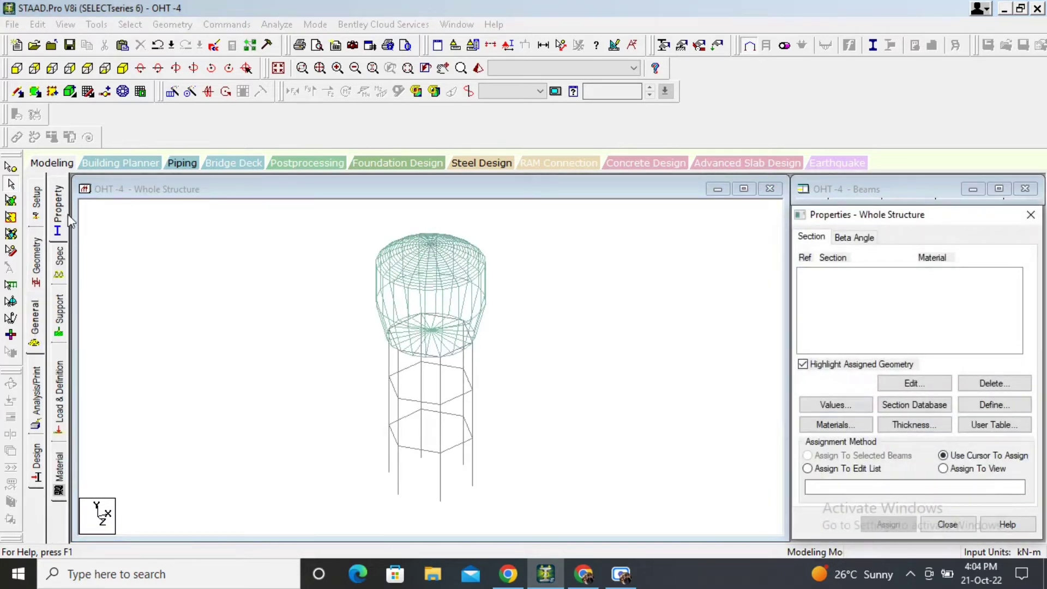
pyautogui.click(59, 315)
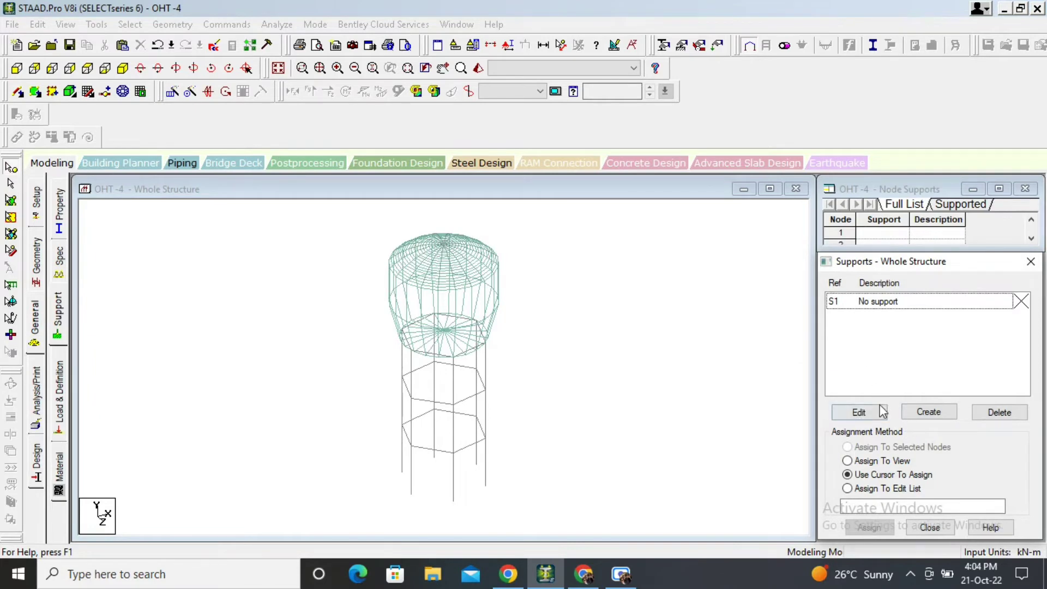
pyautogui.click(921, 412)
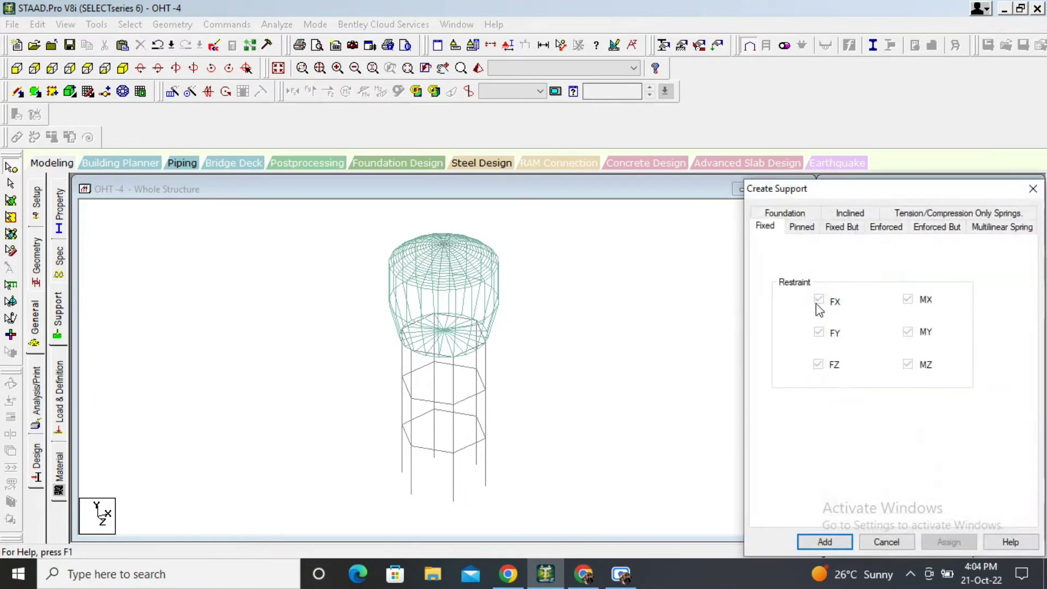
pyautogui.click(826, 542)
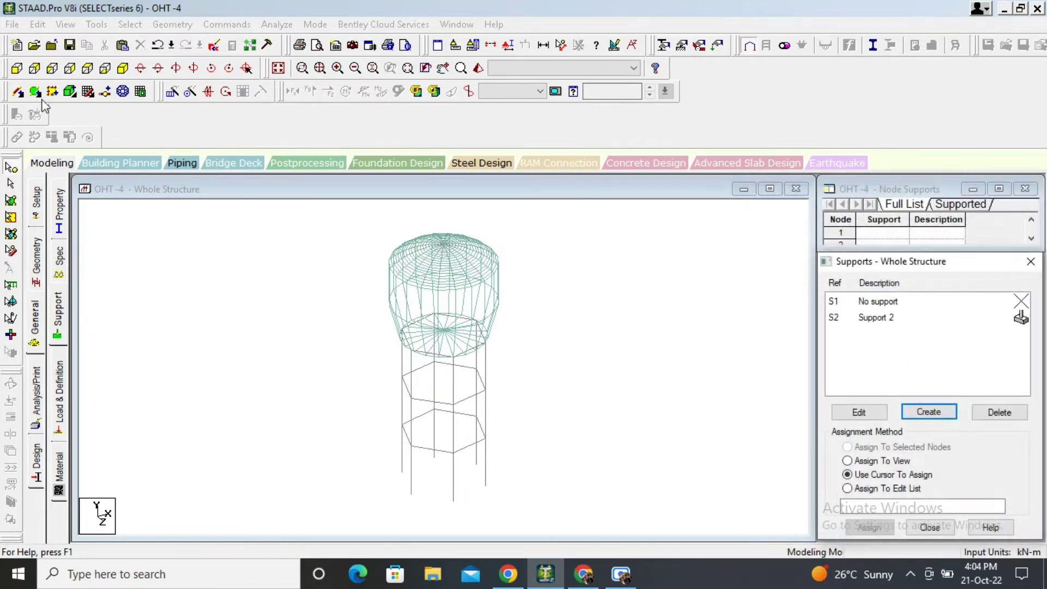
# - In the front view, select all the column base nodes and assign the fixed support to them
pyautogui.click(21, 77)
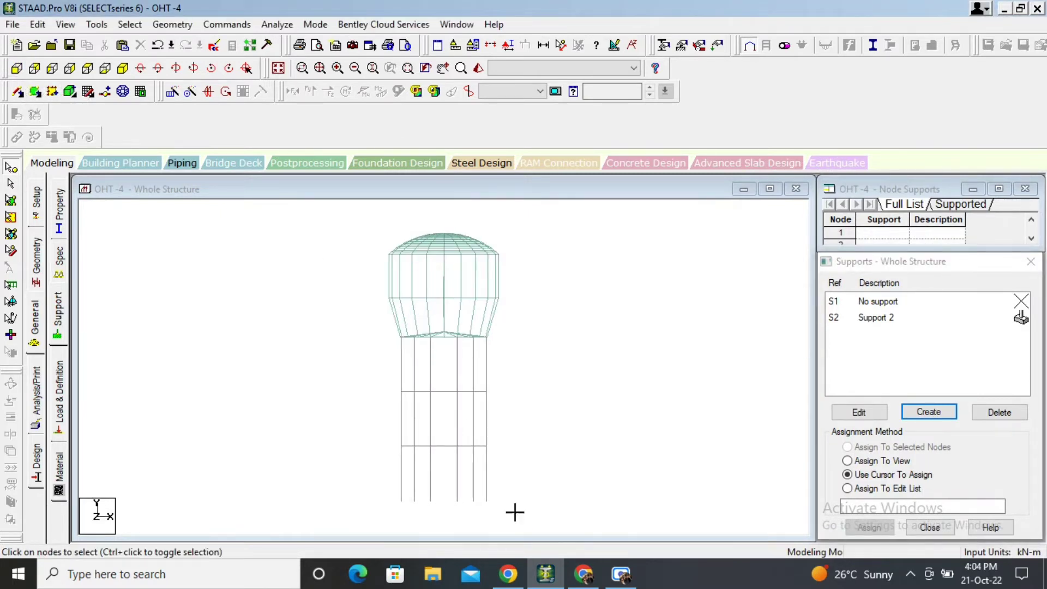
pyautogui.moveTo(515, 512); pyautogui.dragTo(341, 493)
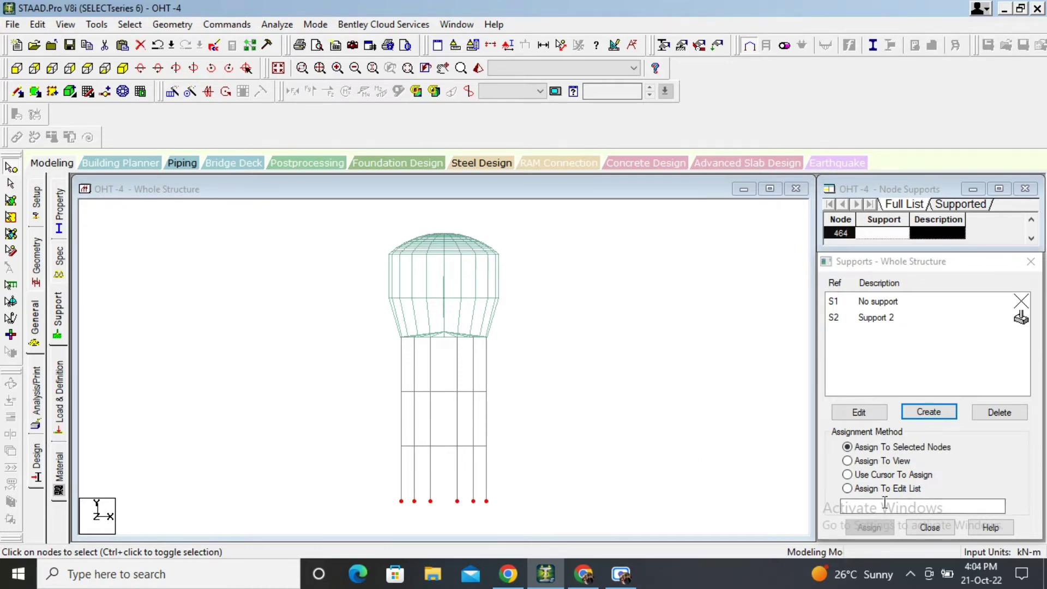
pyautogui.click(875, 318)
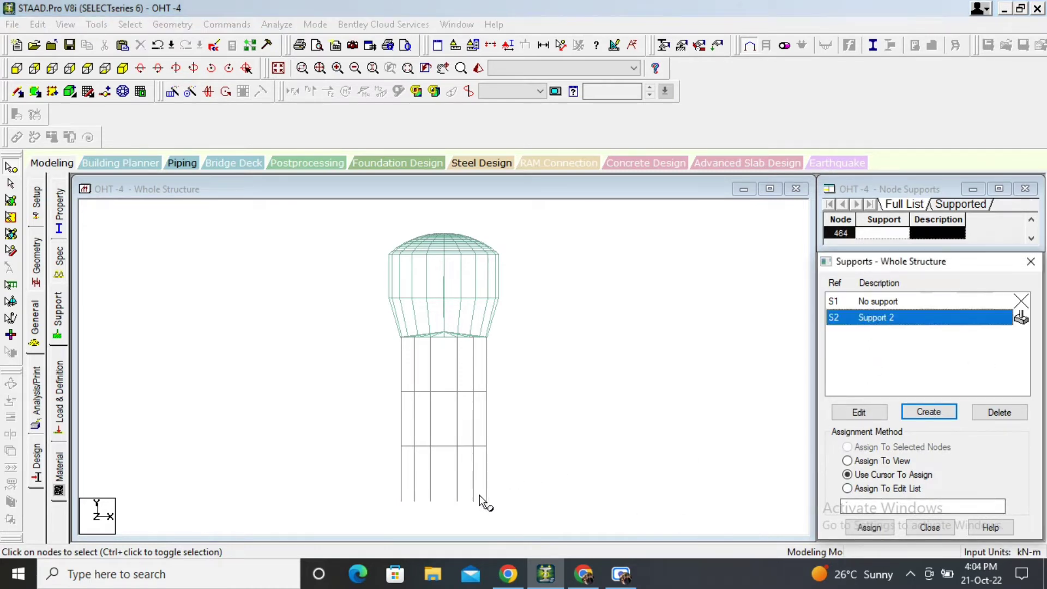
pyautogui.moveTo(551, 527); pyautogui.dragTo(395, 468)
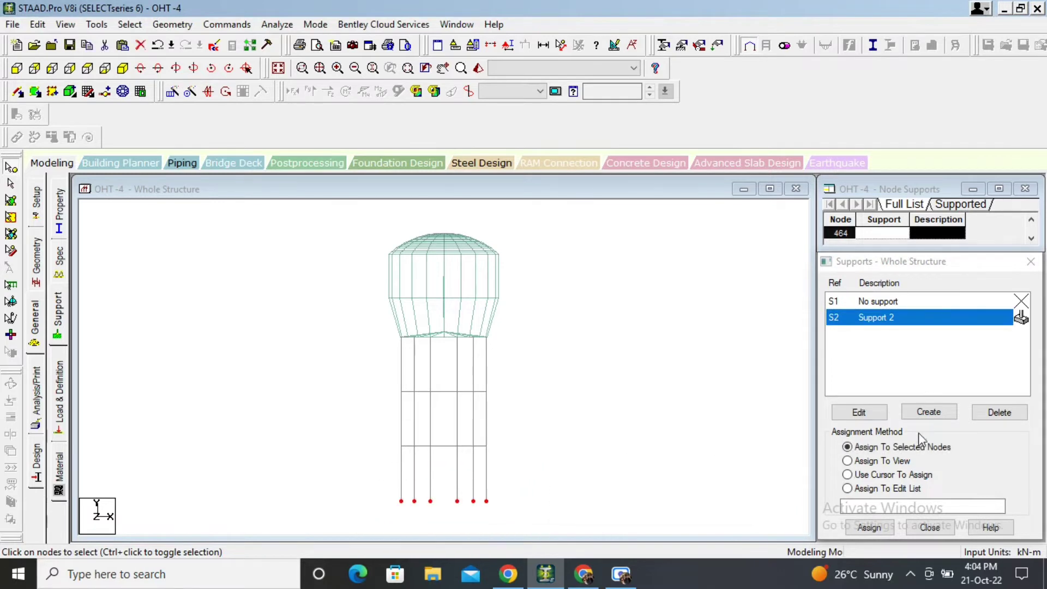
pyautogui.click(869, 528)
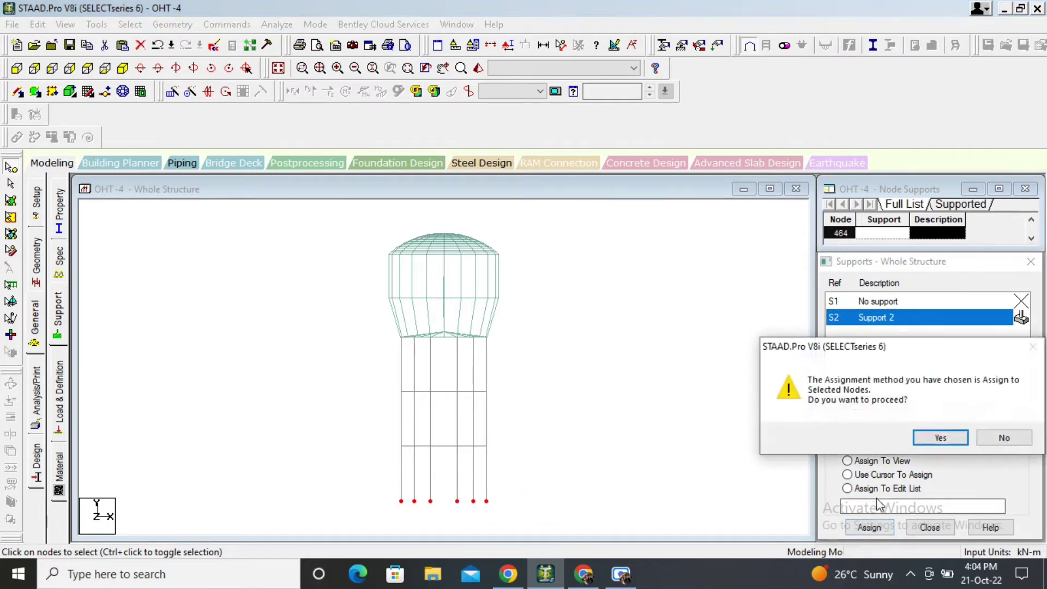
pyautogui.click(949, 441)
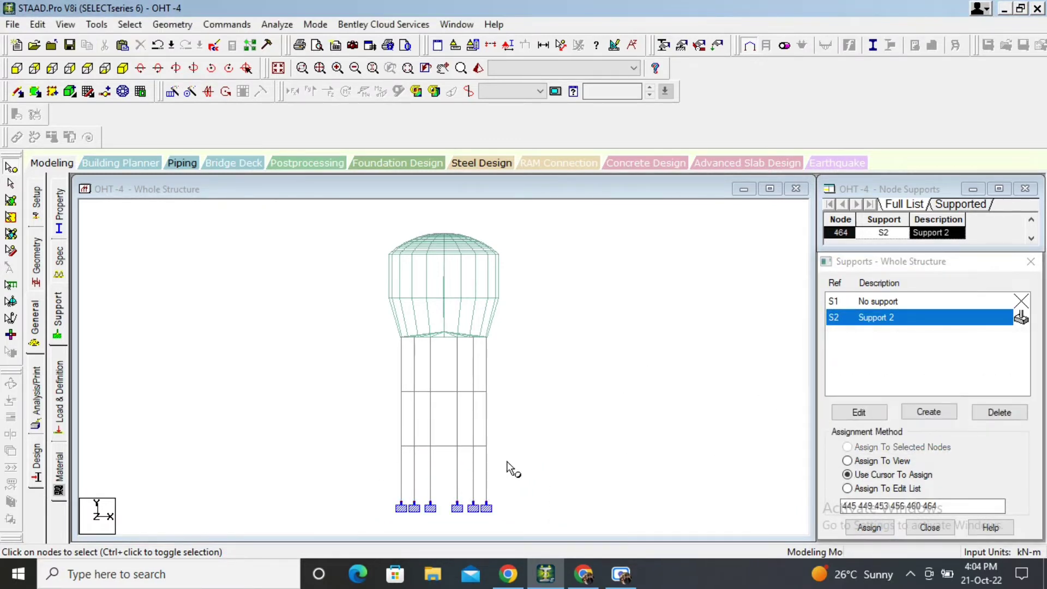
# - Define a circular concrete section property with a diameter (YD) of 0.45 m
pyautogui.click(60, 218)
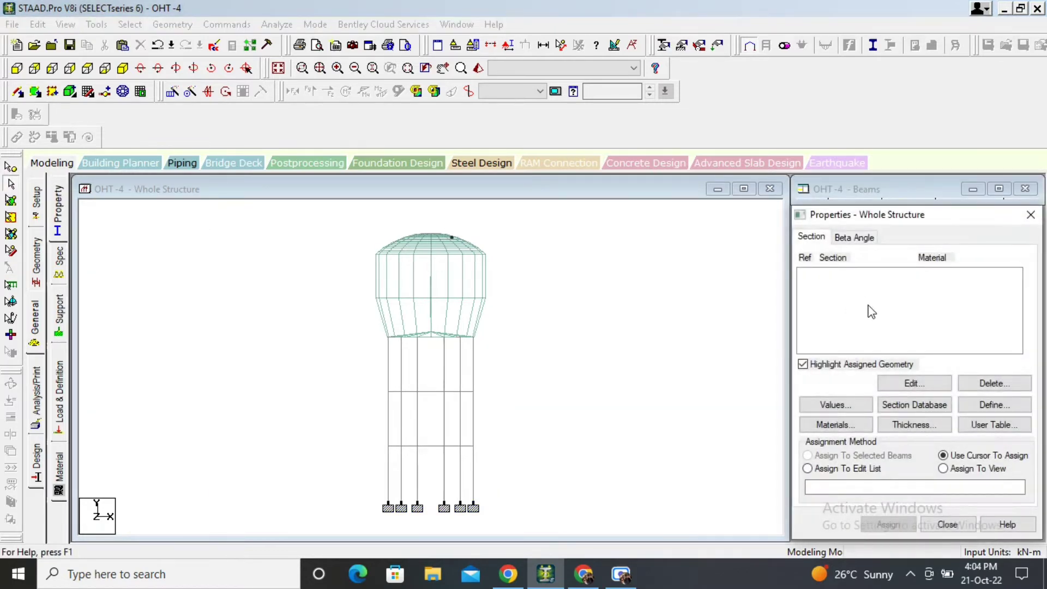
pyautogui.click(993, 405)
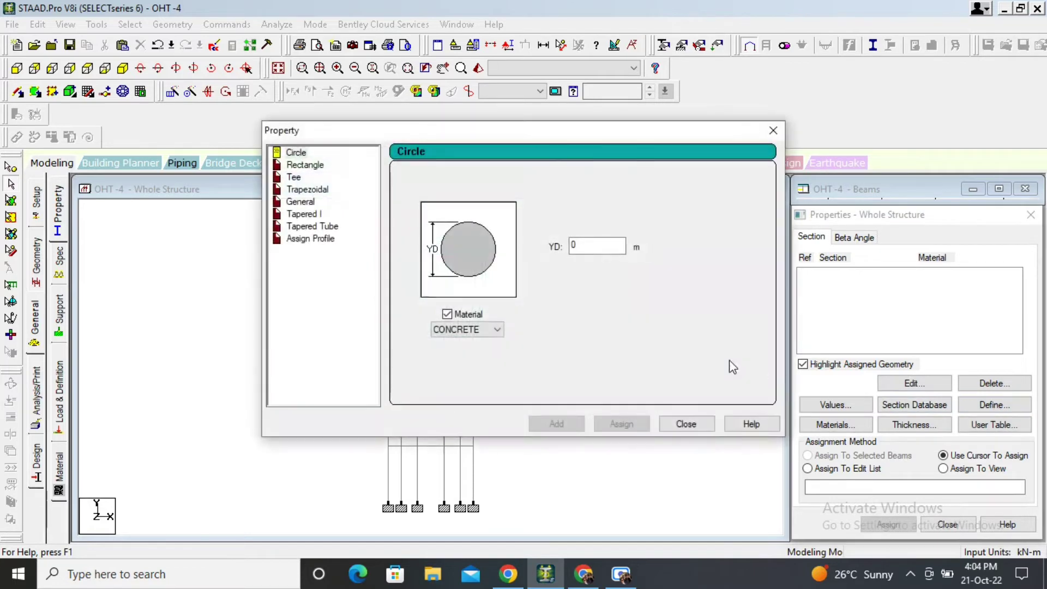
pyautogui.click(602, 246)
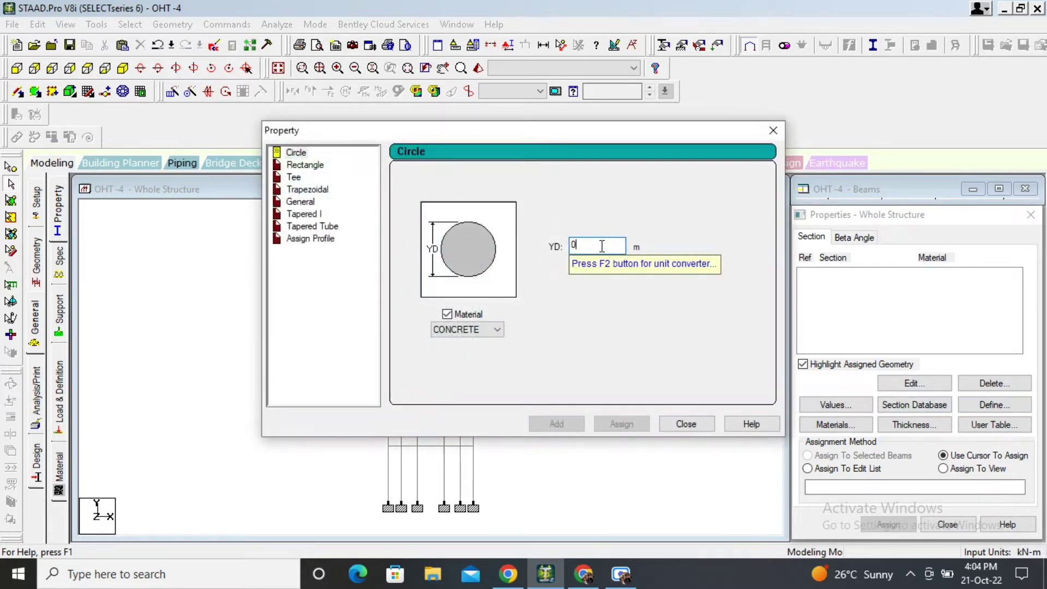
pyautogui.write('.45')
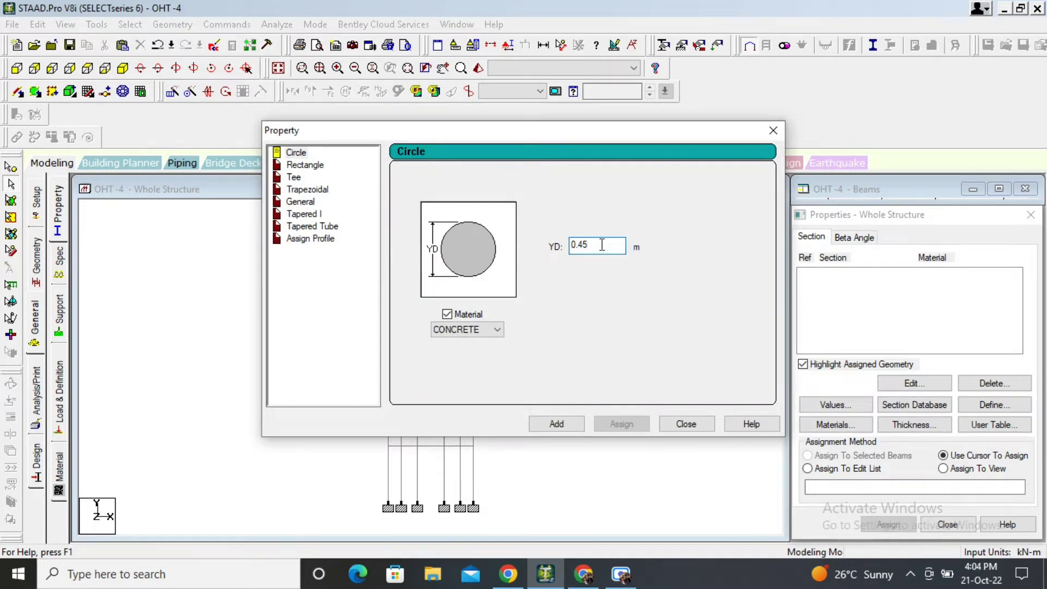
pyautogui.click(556, 423)
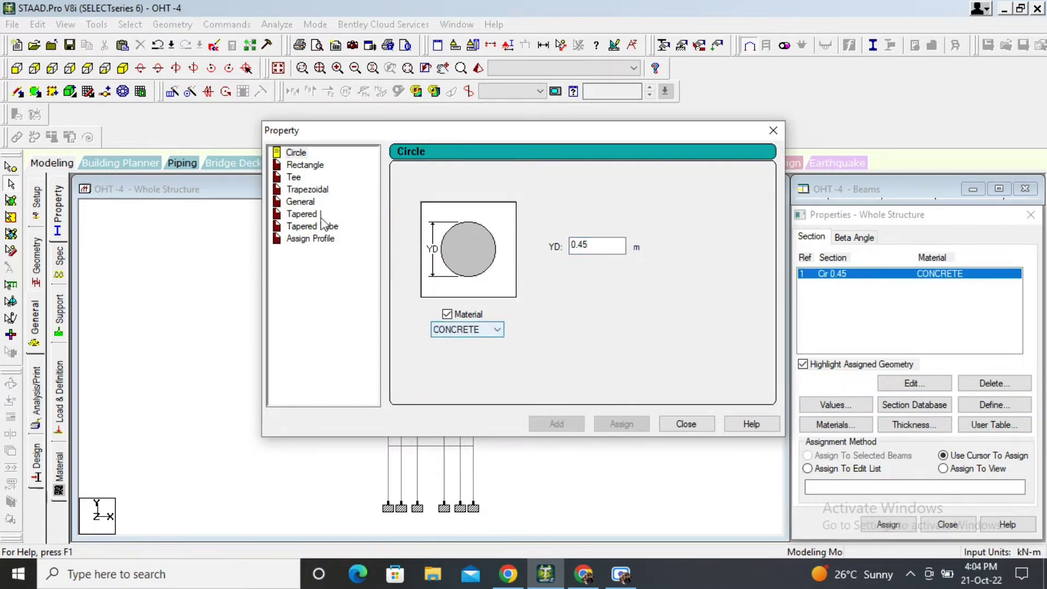
# - Define a rectangular concrete section property with YD 0.3 m and ZD 0.5 m
pyautogui.click(304, 165)
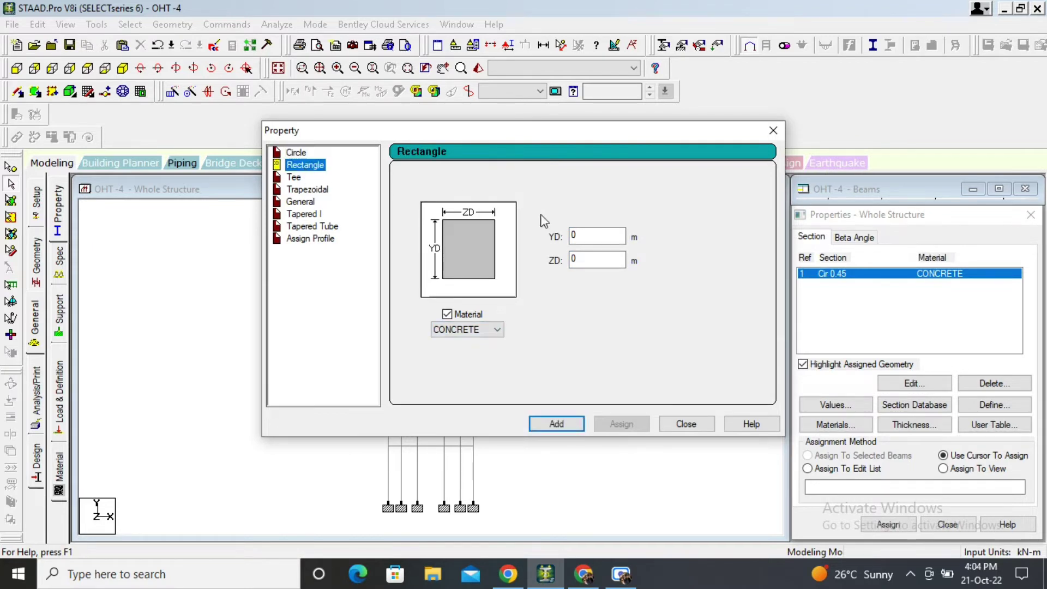
pyautogui.click(582, 232)
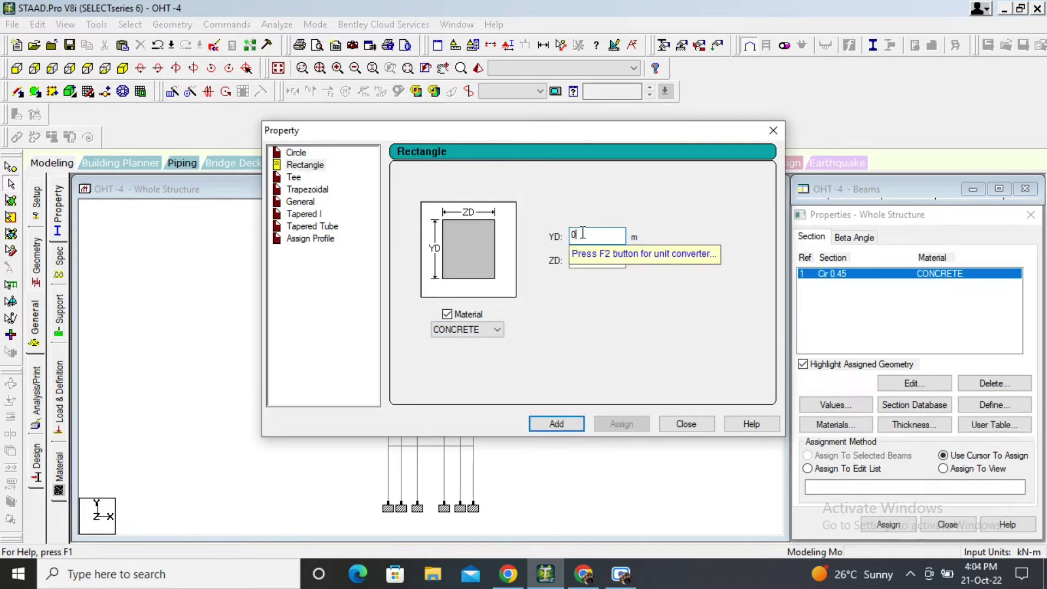
pyautogui.click(593, 259)
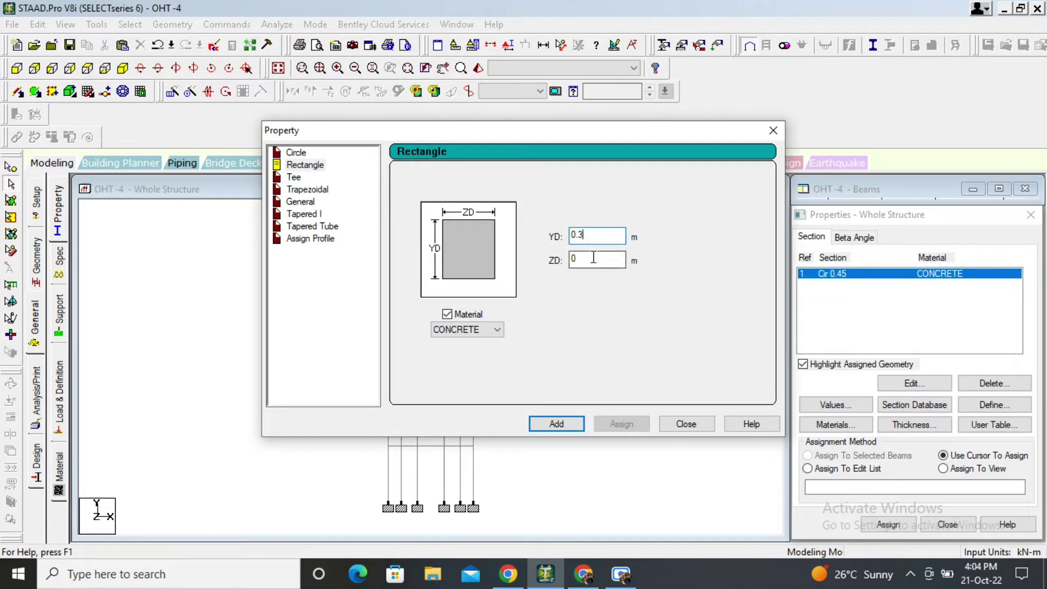
pyautogui.write('0.5')
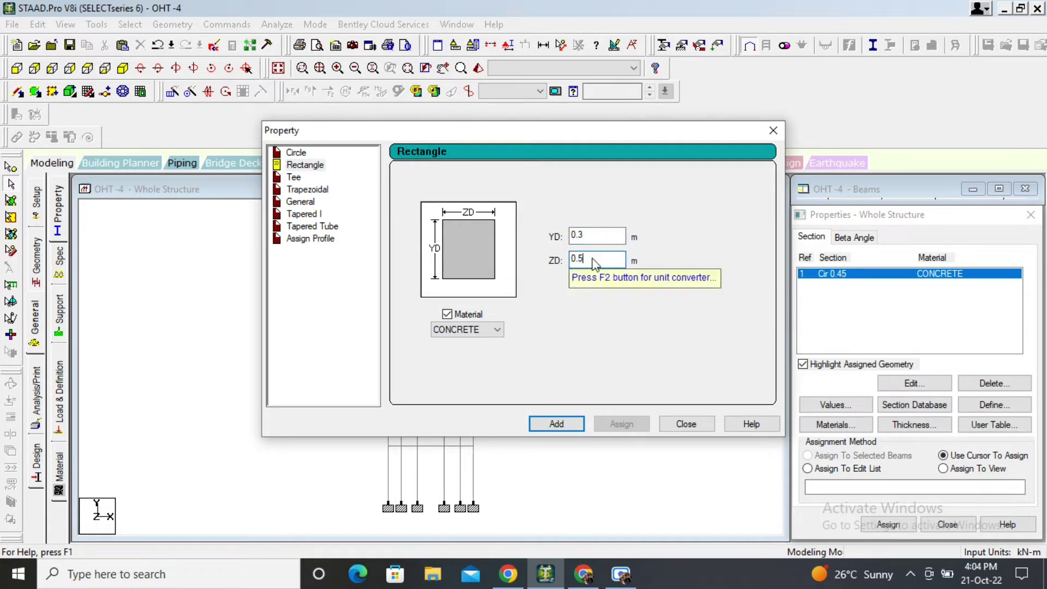
pyautogui.click(563, 423)
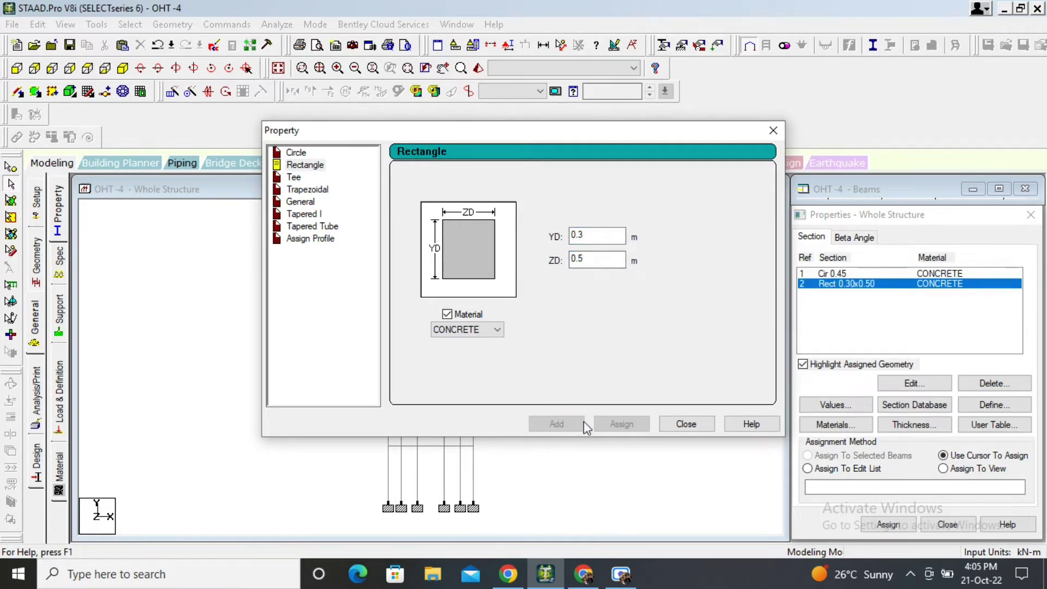
pyautogui.click(686, 424)
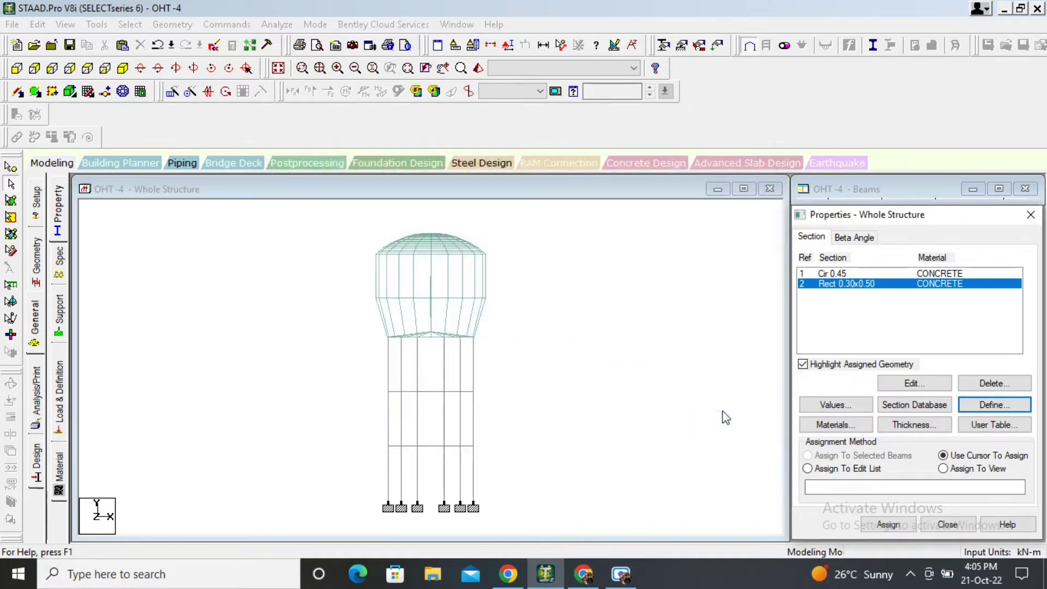
# - Define a concrete plate element thickness of 0.3 m at all four nodes
pyautogui.click(912, 424)
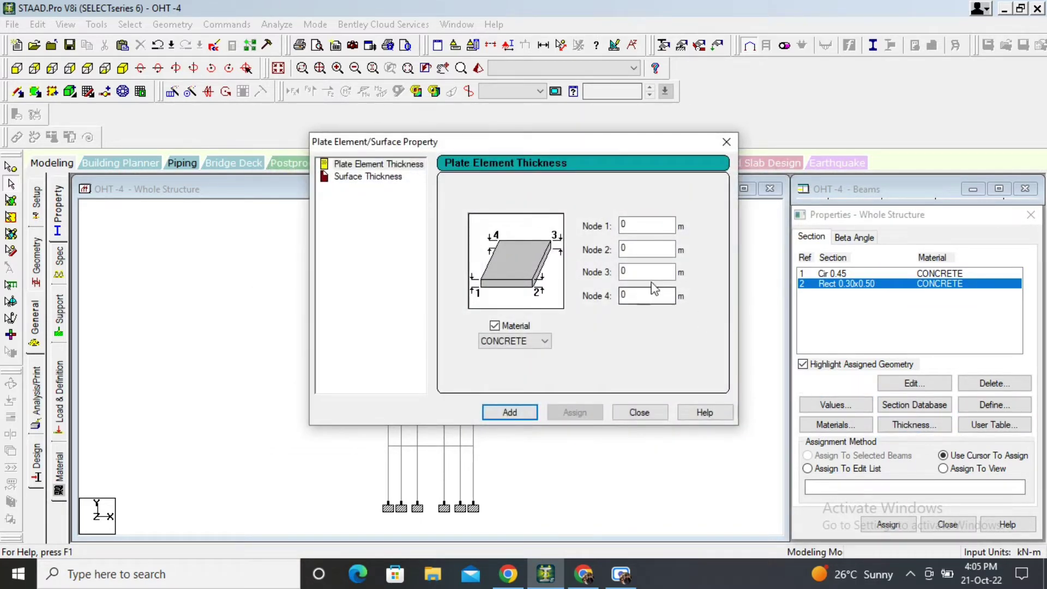
pyautogui.click(641, 222)
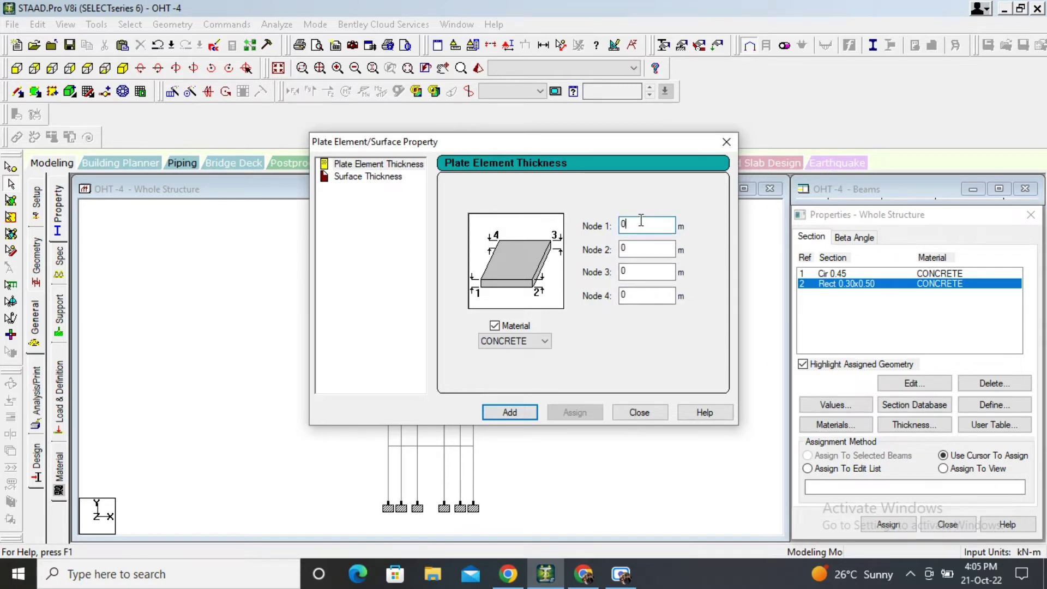
pyautogui.write('.3')
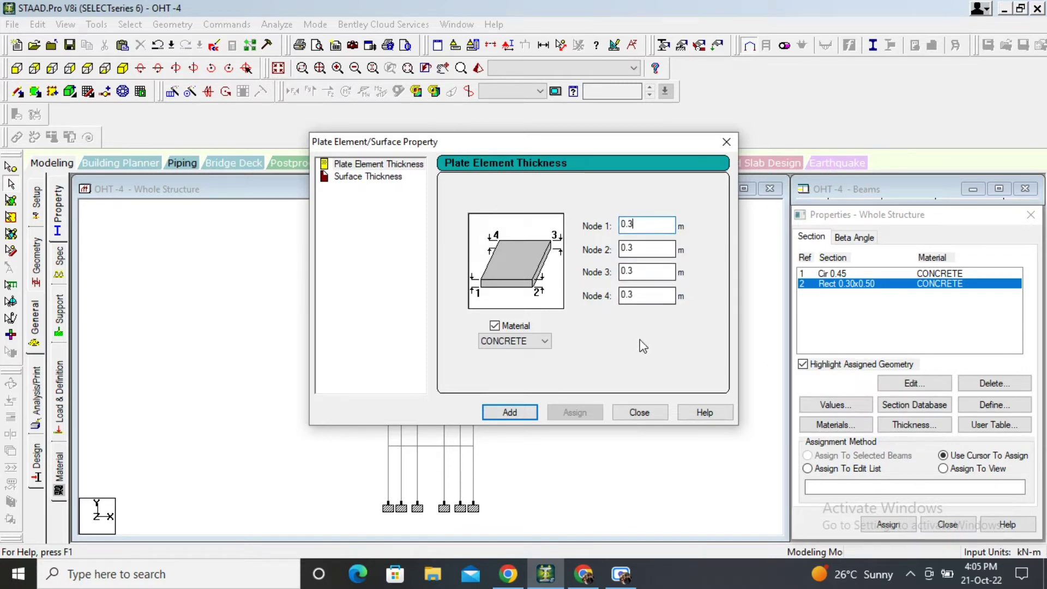
pyautogui.click(507, 412)
pyautogui.click(635, 413)
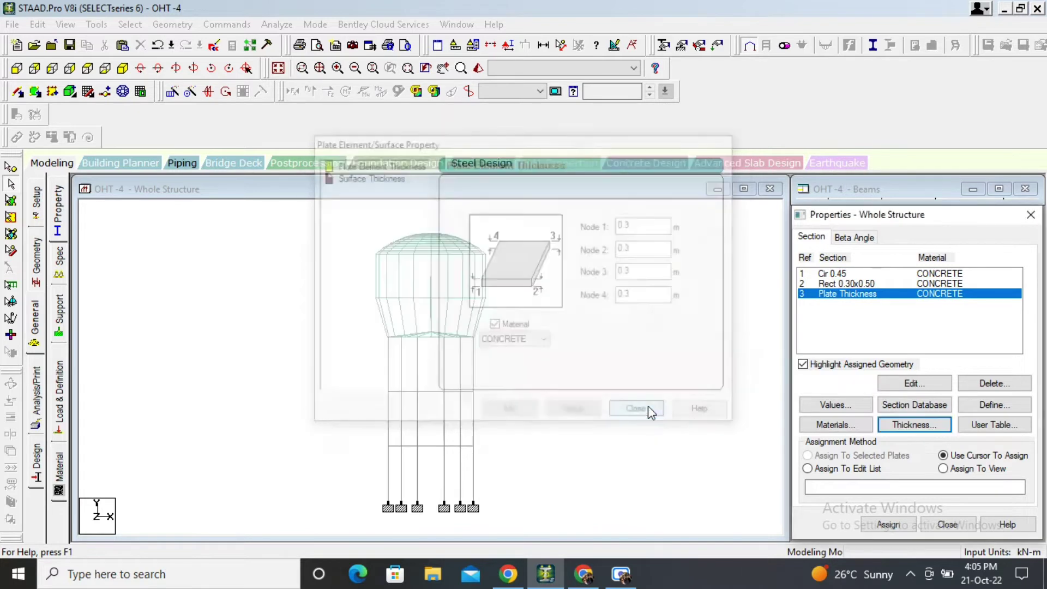
# - Select every column member over all three levels and assign the Cir 0.45 section to them
pyautogui.click(839, 274)
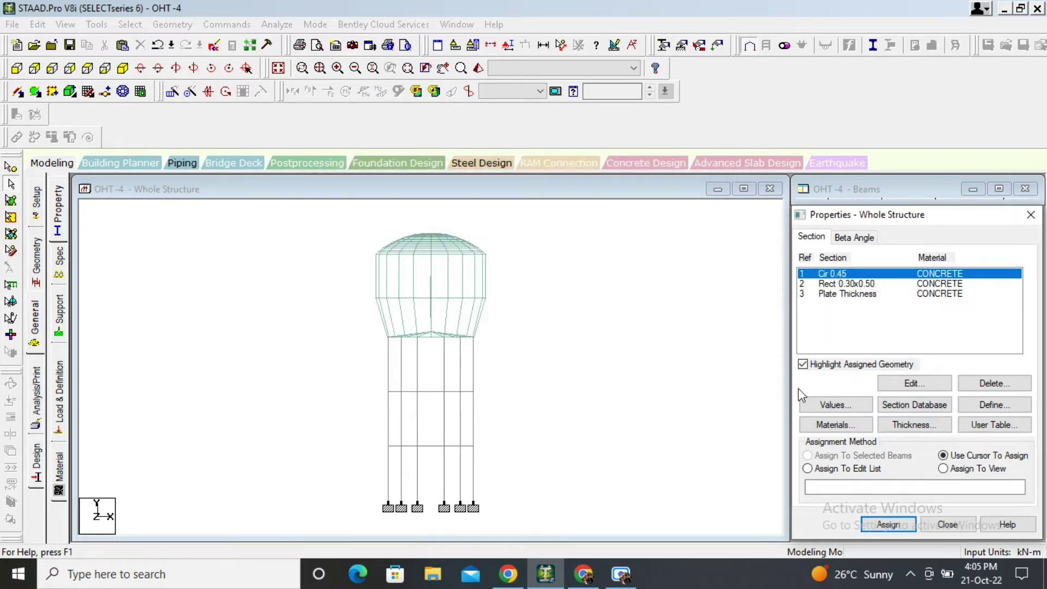
pyautogui.click(473, 414)
pyautogui.keyDown('ctrl'); pyautogui.click(473, 382); pyautogui.keyUp('ctrl')
pyautogui.keyDown('ctrl'); pyautogui.click(473, 476); pyautogui.keyUp('ctrl')
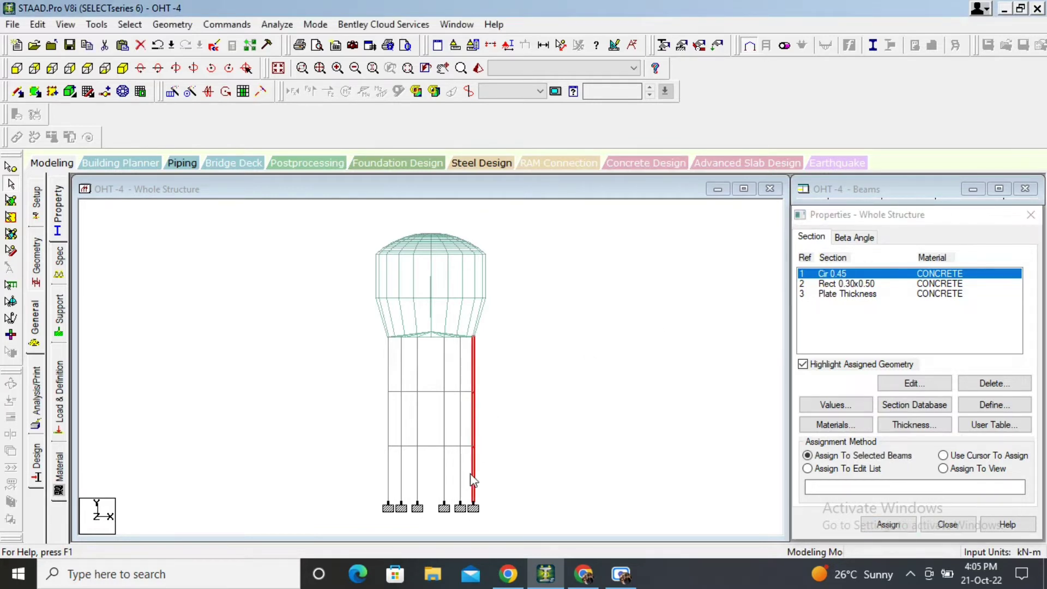
pyautogui.keyDown('ctrl'); pyautogui.click(460, 475); pyautogui.keyUp('ctrl')
pyautogui.keyDown('ctrl'); pyautogui.click(461, 431); pyautogui.keyUp('ctrl')
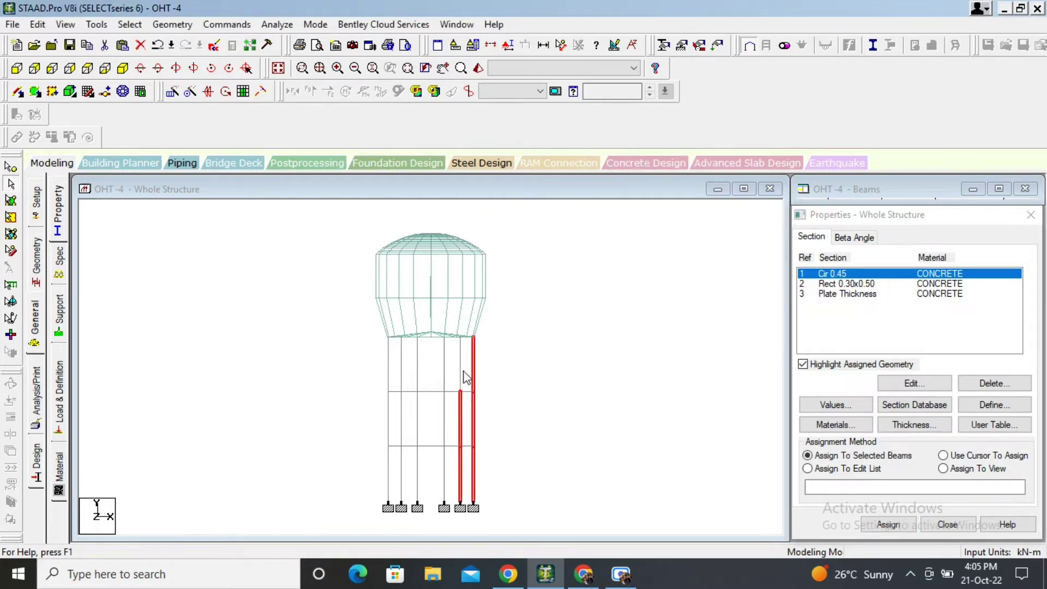
pyautogui.keyDown('ctrl'); pyautogui.click(460, 376); pyautogui.keyUp('ctrl')
pyautogui.keyDown('ctrl'); pyautogui.click(445, 379); pyautogui.keyUp('ctrl')
pyautogui.keyDown('ctrl'); pyautogui.click(444, 423); pyautogui.keyUp('ctrl')
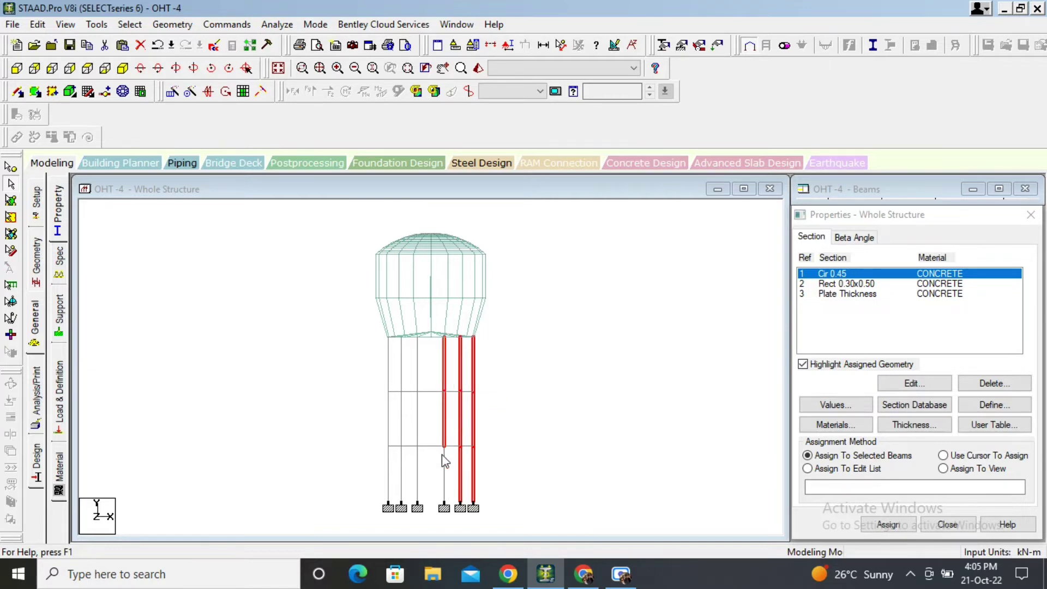
pyautogui.keyDown('ctrl'); pyautogui.click(445, 472); pyautogui.keyUp('ctrl')
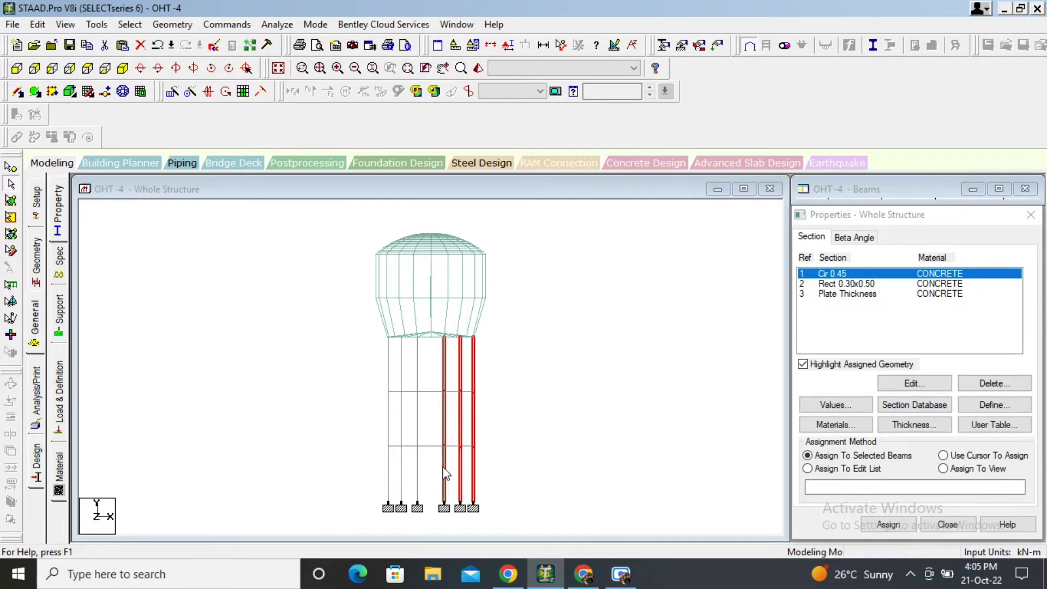
pyautogui.keyDown('ctrl'); pyautogui.click(388, 472); pyautogui.keyUp('ctrl')
pyautogui.keyDown('ctrl'); pyautogui.click(401, 472); pyautogui.keyUp('ctrl')
pyautogui.keyDown('ctrl'); pyautogui.click(417, 471); pyautogui.keyUp('ctrl')
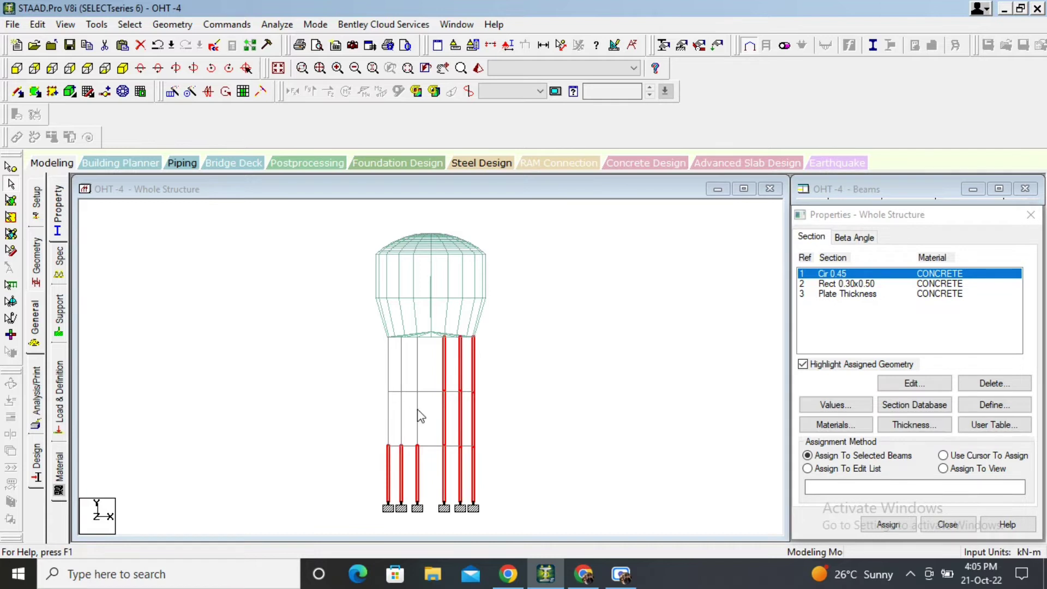
pyautogui.moveTo(420, 416); pyautogui.dragTo(357, 411)
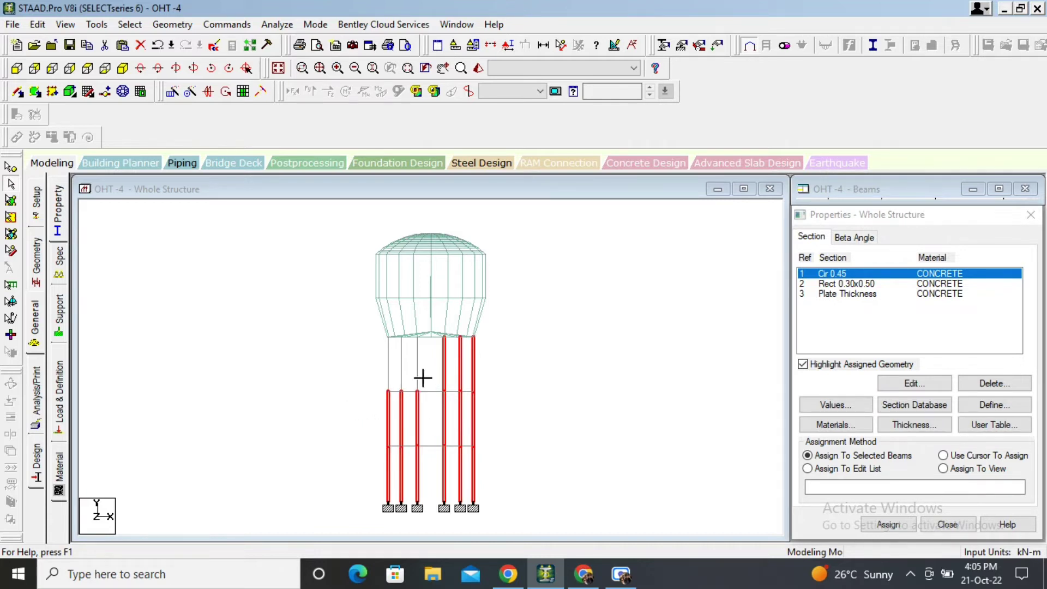
pyautogui.moveTo(422, 377); pyautogui.dragTo(338, 351)
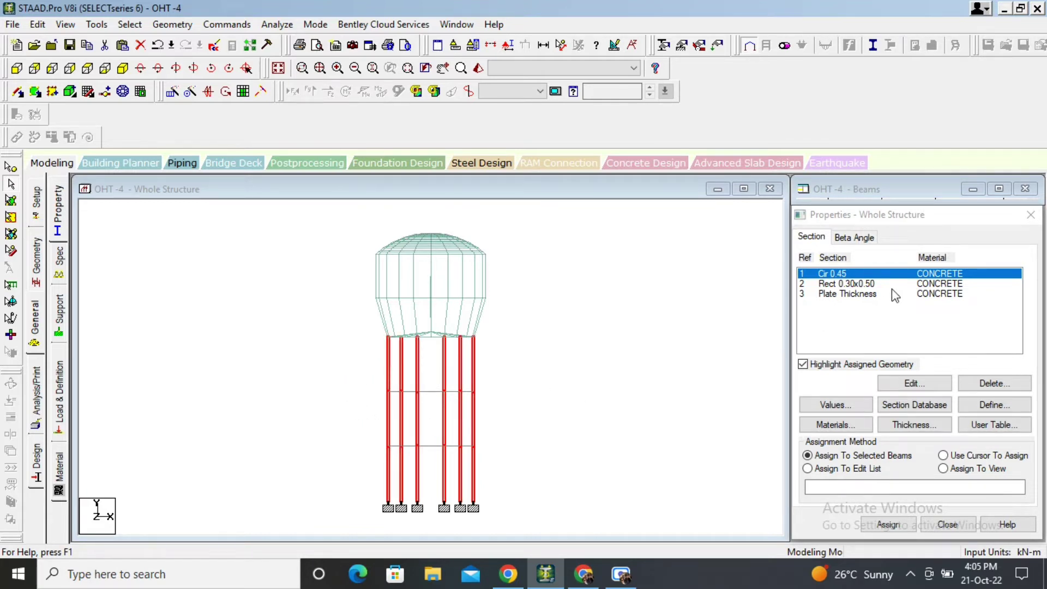
pyautogui.click(890, 523)
pyautogui.click(933, 413)
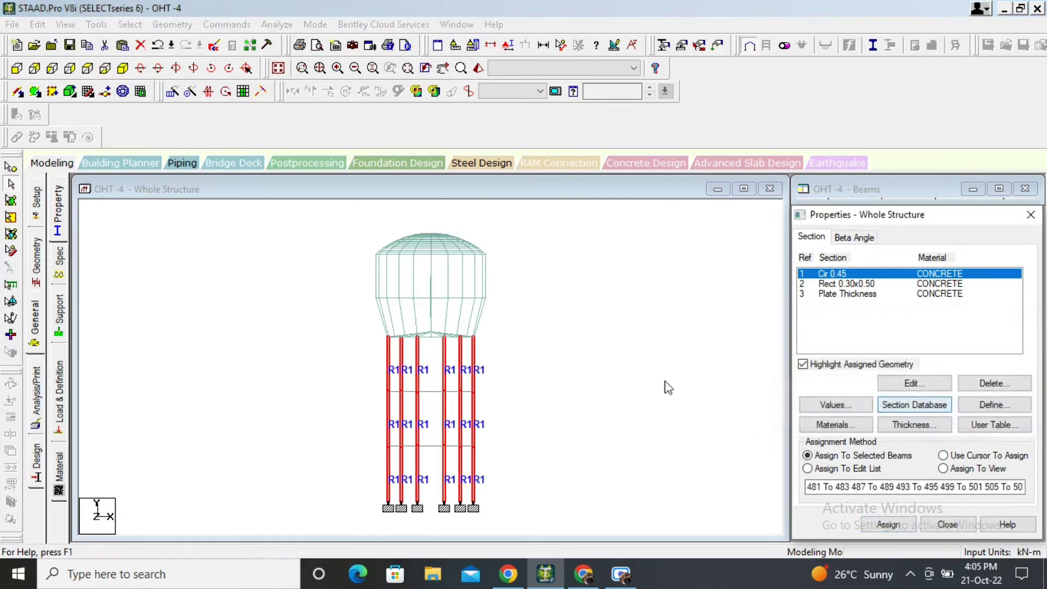
# - Select the horizontal ring beams at all three levels and assign the Rect 0.30x0.50 section to them
pyautogui.click(854, 285)
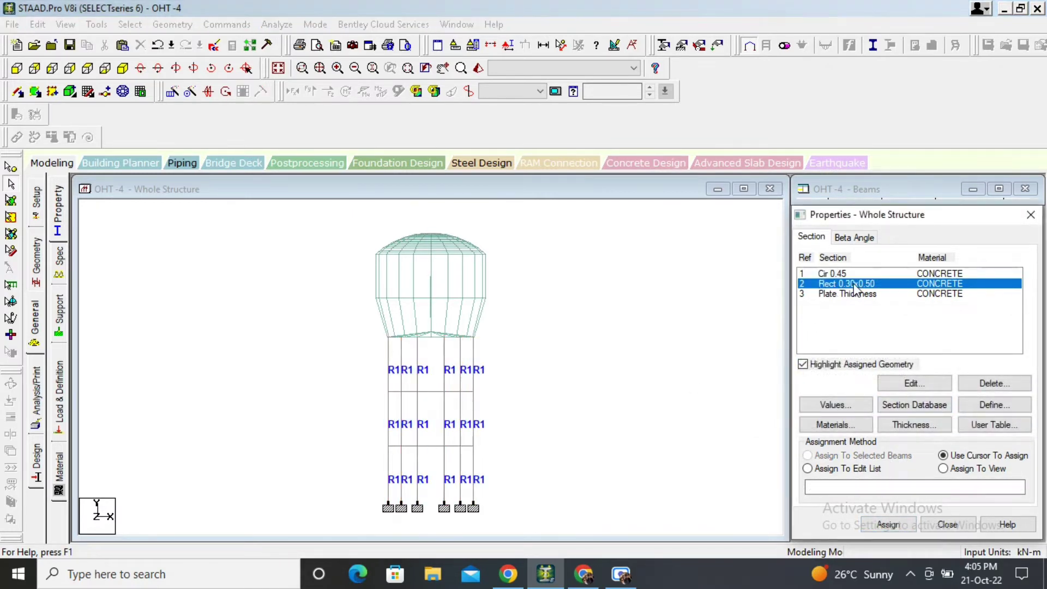
pyautogui.moveTo(484, 459); pyautogui.dragTo(371, 436)
pyautogui.keyDown('ctrl'); pyautogui.moveTo(489, 402); pyautogui.dragTo(394, 380); pyautogui.keyUp('ctrl')
pyautogui.keyDown('ctrl'); pyautogui.moveTo(482, 349); pyautogui.dragTo(372, 329); pyautogui.keyUp('ctrl')
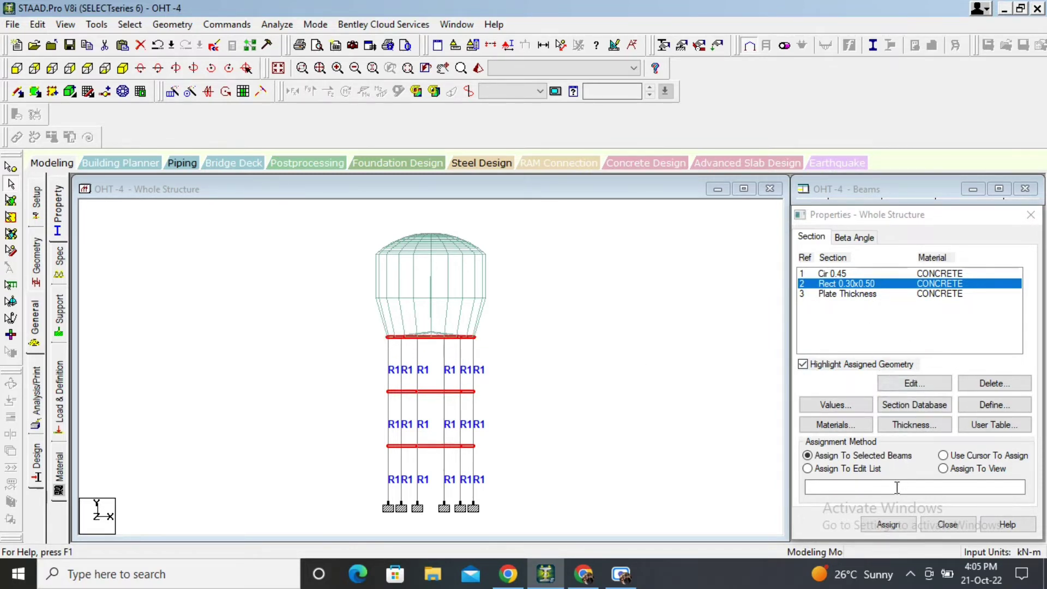
pyautogui.click(888, 524)
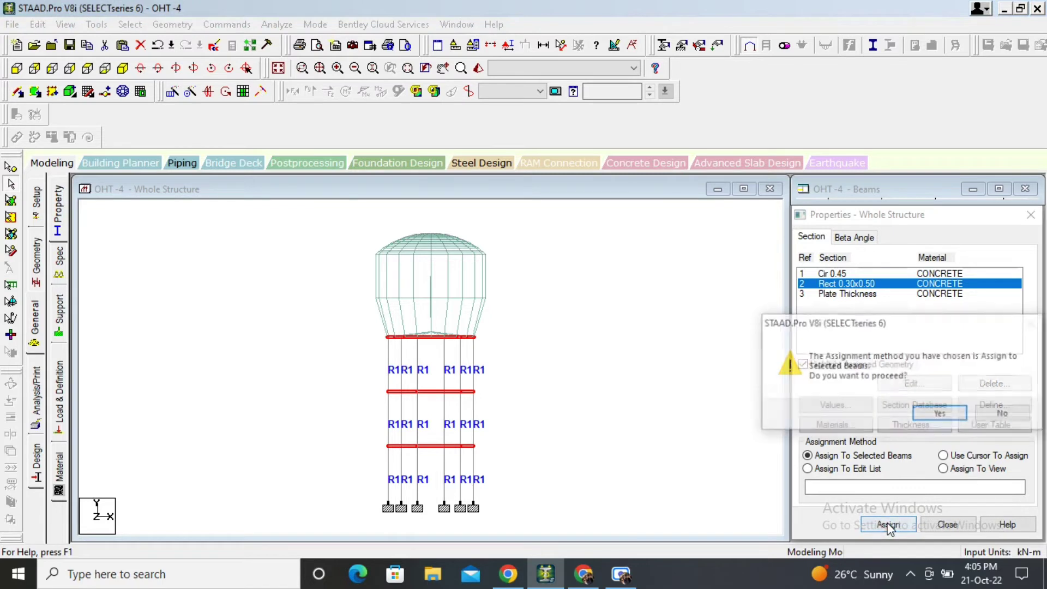
pyautogui.click(941, 414)
# - Select all plates of the tank shell and assign the plate thickness property to them
pyautogui.click(834, 294)
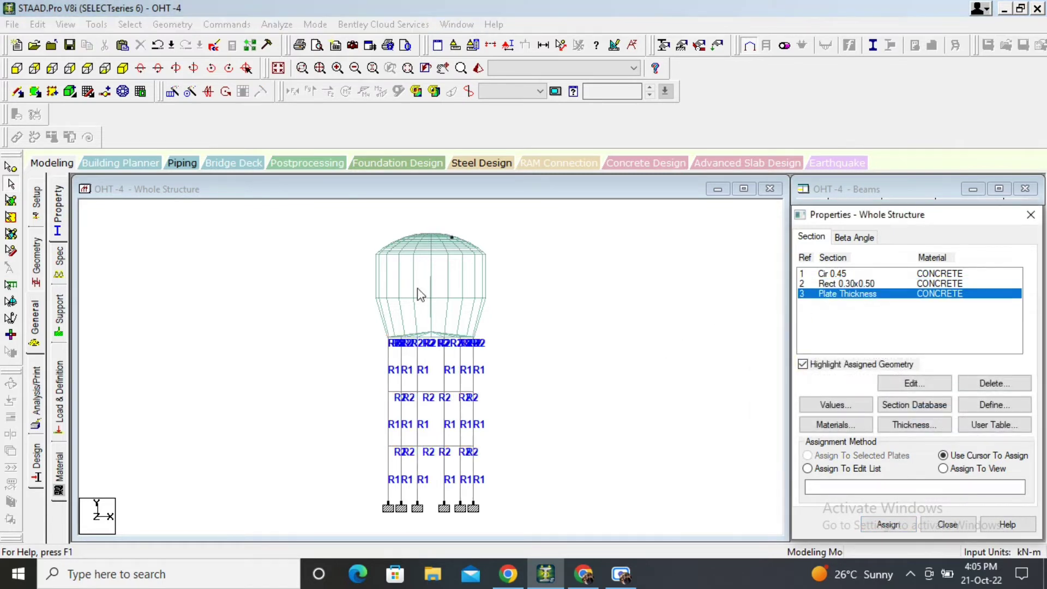
pyautogui.click(10, 201)
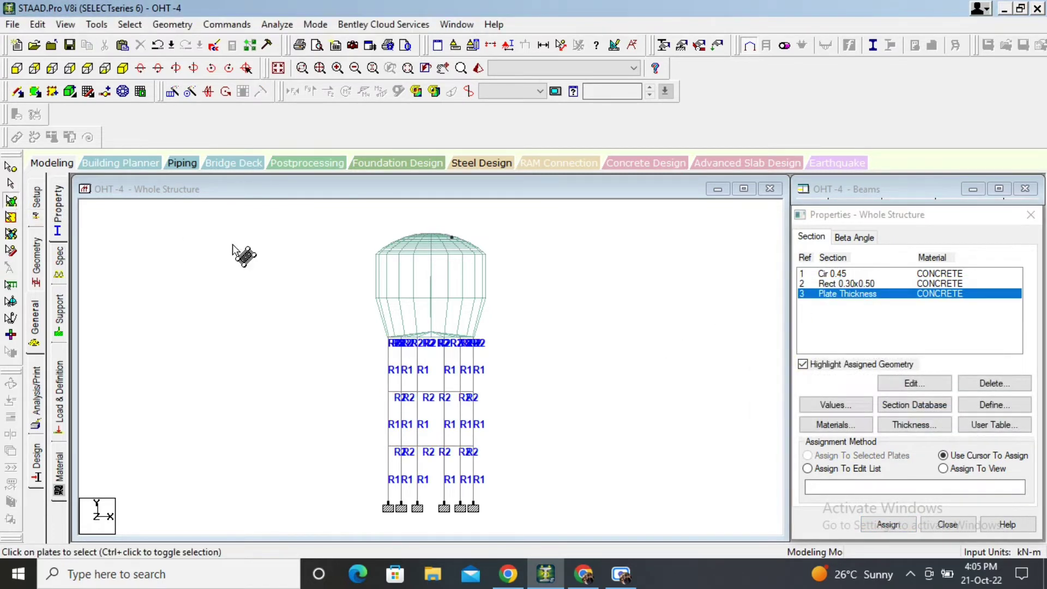
pyautogui.moveTo(488, 362); pyautogui.dragTo(294, 226)
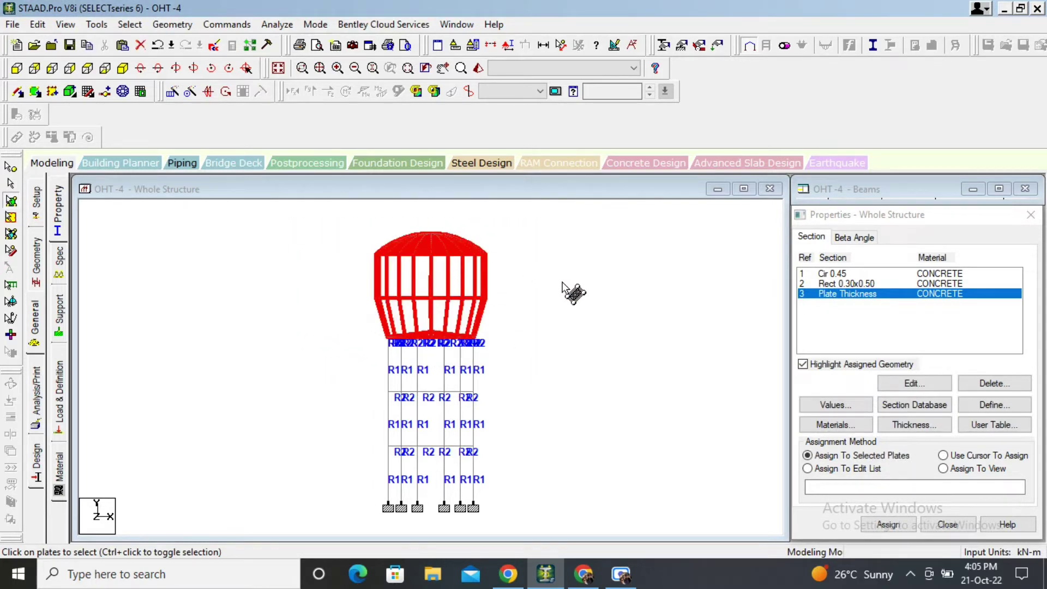
pyautogui.click(899, 525)
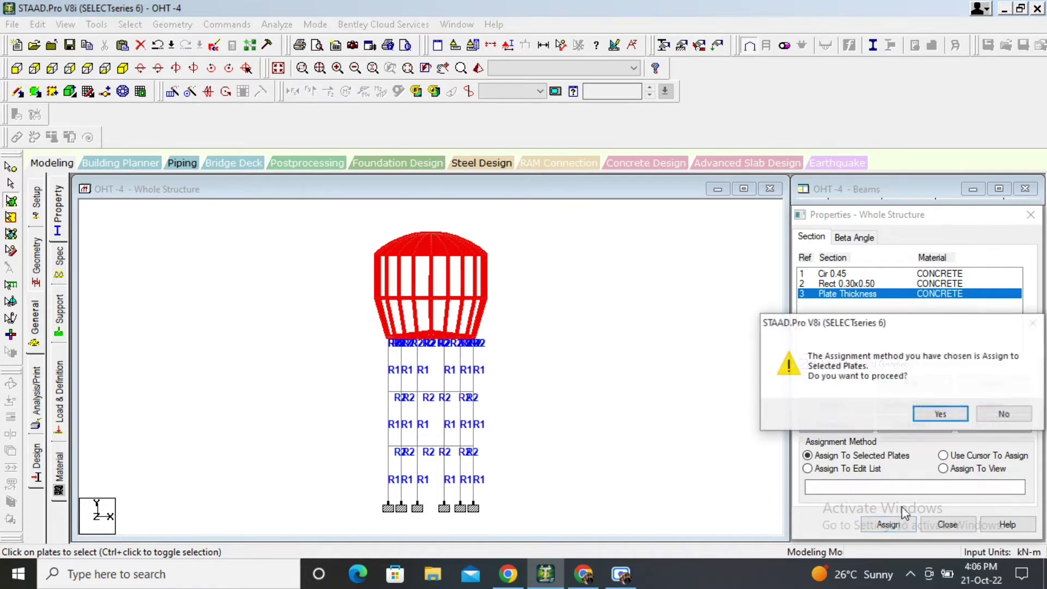
pyautogui.click(932, 416)
pyautogui.click(670, 323)
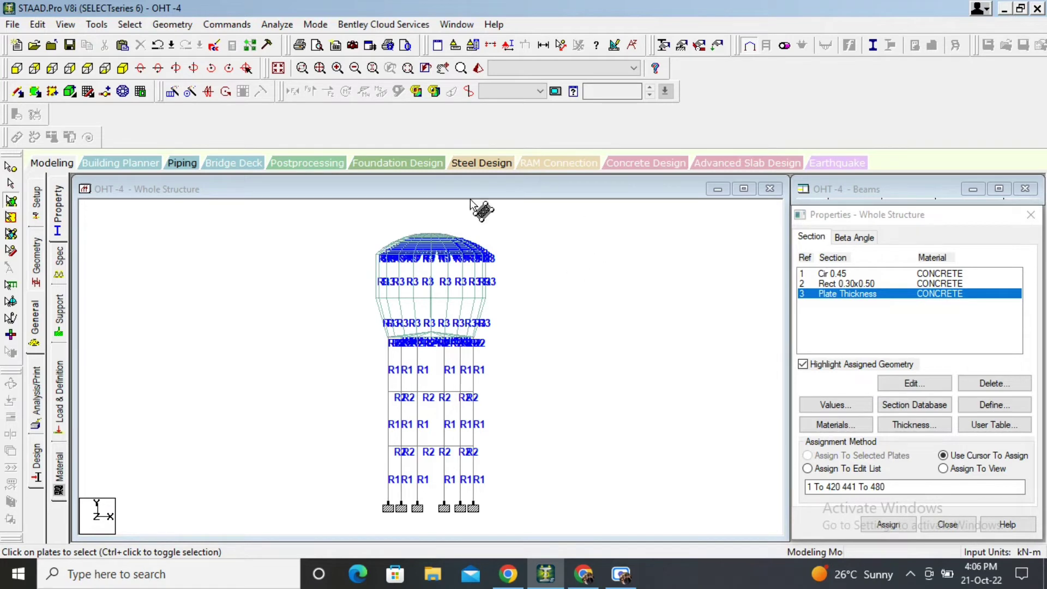
# - Open the 3D rendered view of the structure and let Auto Save store the file
pyautogui.click(451, 90)
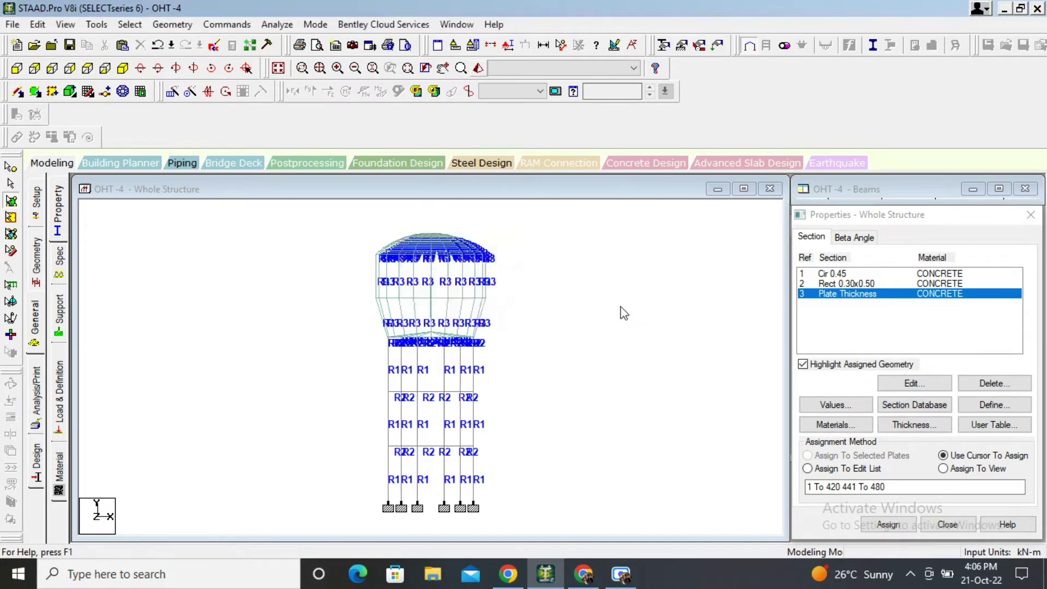
pyautogui.moveTo(608, 349); pyautogui.dragTo(493, 344)
pyautogui.moveTo(649, 234); pyautogui.dragTo(413, 218)
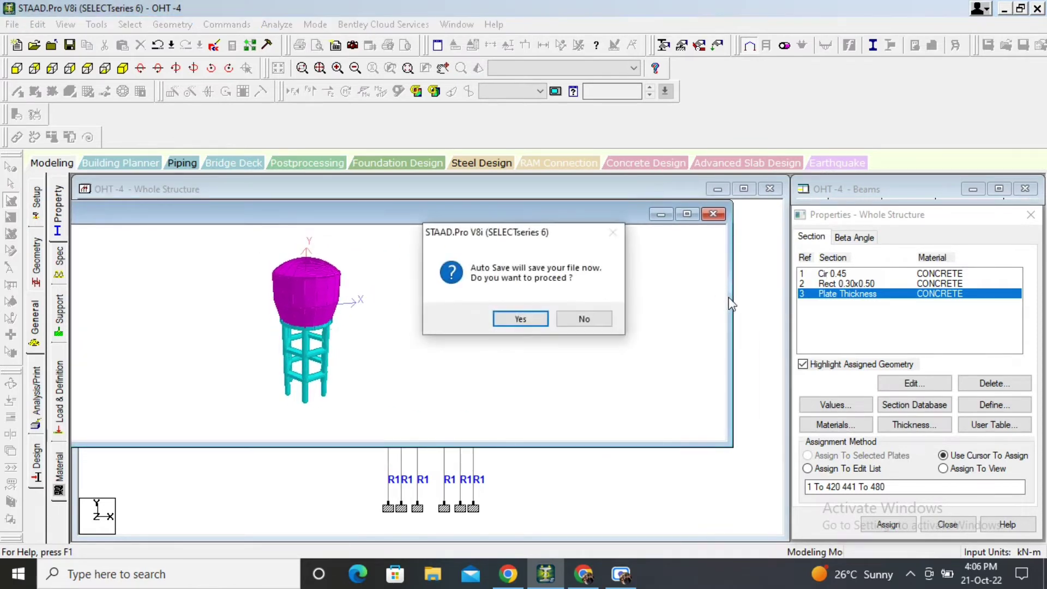
pyautogui.click(525, 318)
pyautogui.click(428, 306)
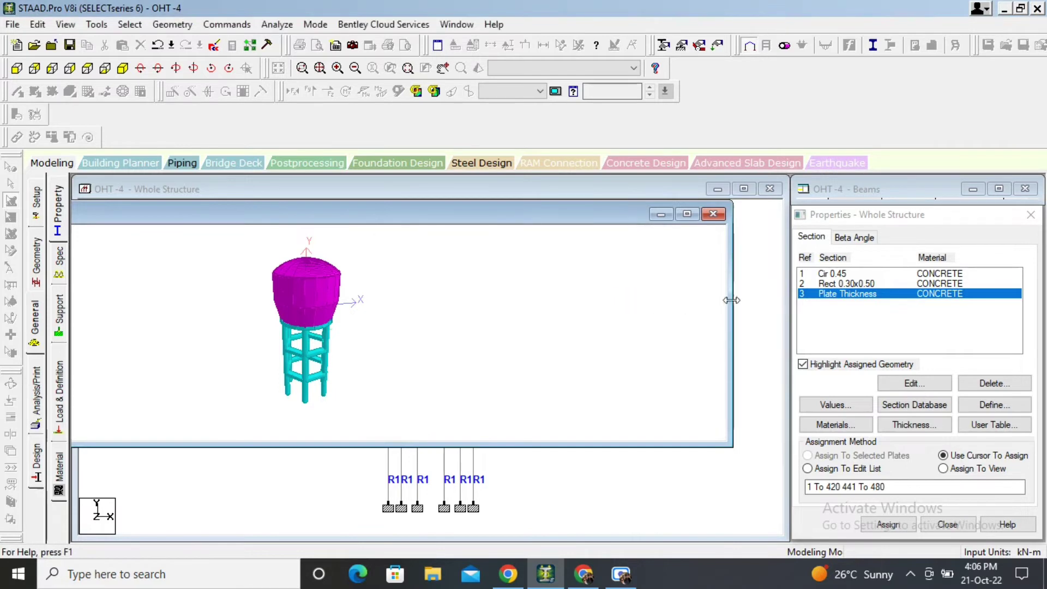
# - Resize and move the rendered view window so it stands tall and narrow beside the wireframe model
pyautogui.moveTo(731, 297); pyautogui.dragTo(321, 297)
pyautogui.moveTo(189, 225); pyautogui.dragTo(385, 184)
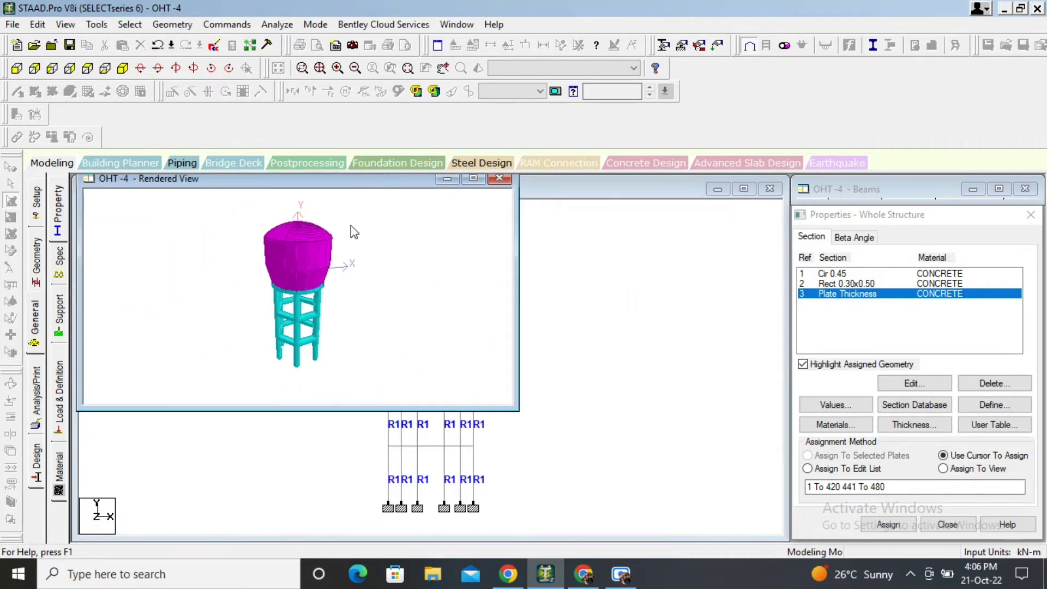
pyautogui.moveTo(288, 410); pyautogui.dragTo(276, 539)
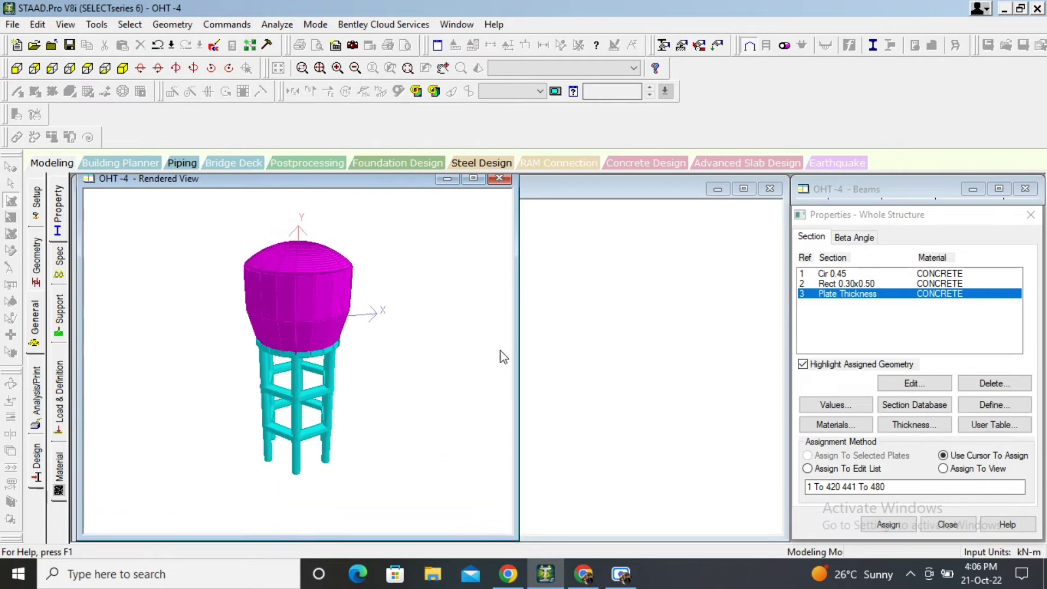
pyautogui.moveTo(515, 321); pyautogui.dragTo(297, 319)
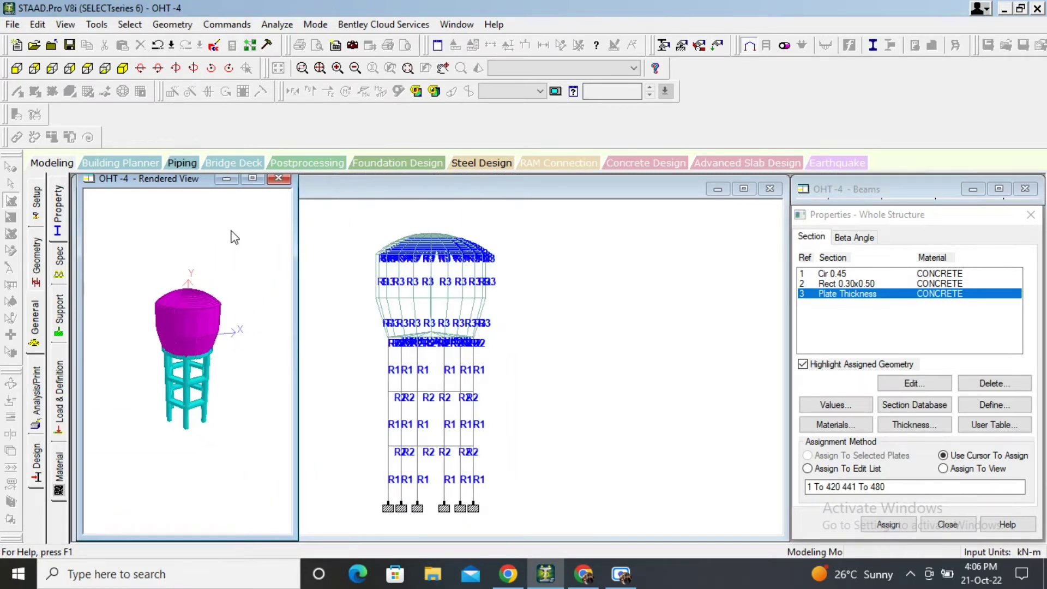
# - Examine the rendered tank shell, ring beams and columns from several angles, and close the rendered view
pyautogui.moveTo(234, 238)
pyautogui.mouseDown()
pyautogui.moveTo(210, 236)
pyautogui.moveTo(228, 227)
pyautogui.mouseUp()
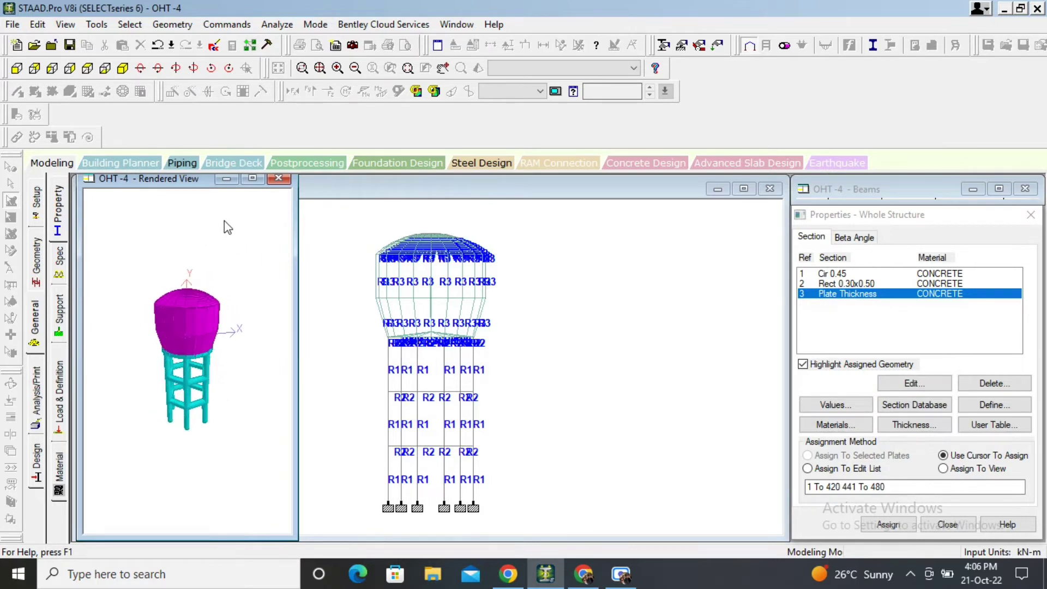
pyautogui.moveTo(227, 228); pyautogui.dragTo(237, 364, button='right')
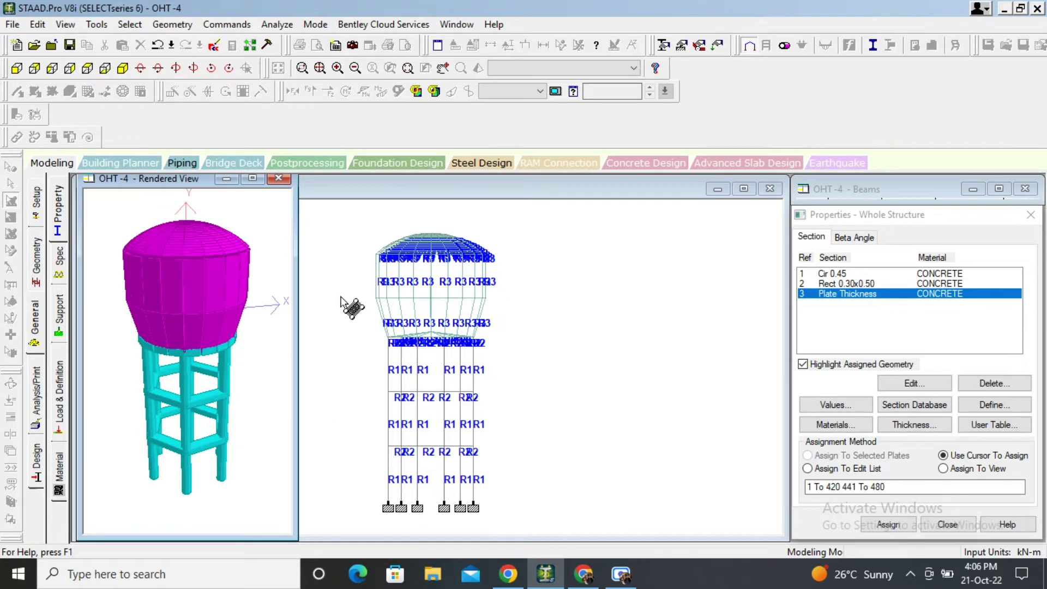
pyautogui.moveTo(201, 349); pyautogui.dragTo(198, 292)
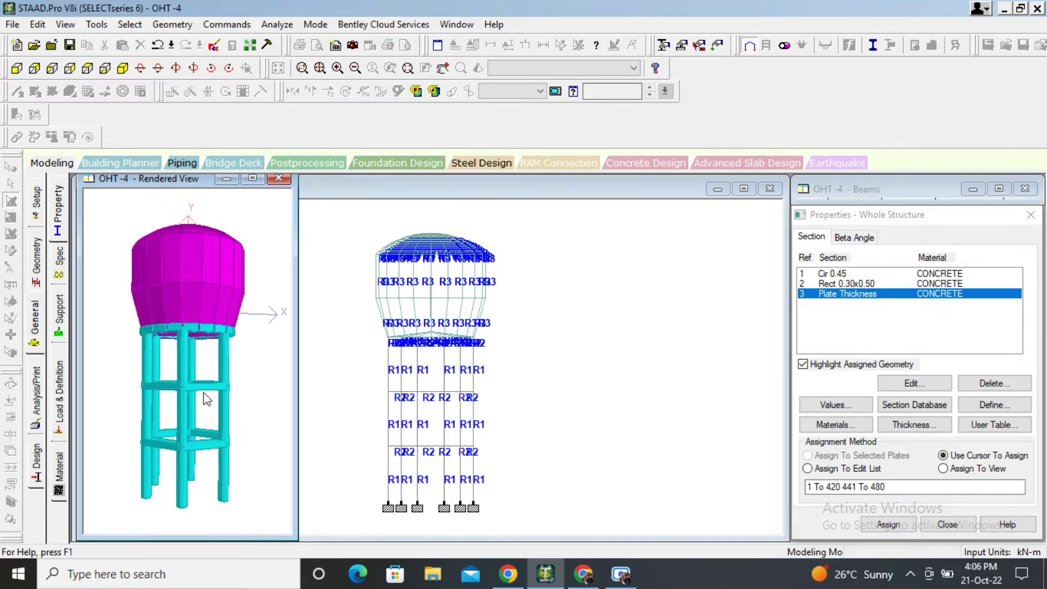
pyautogui.moveTo(203, 392); pyautogui.dragTo(204, 358)
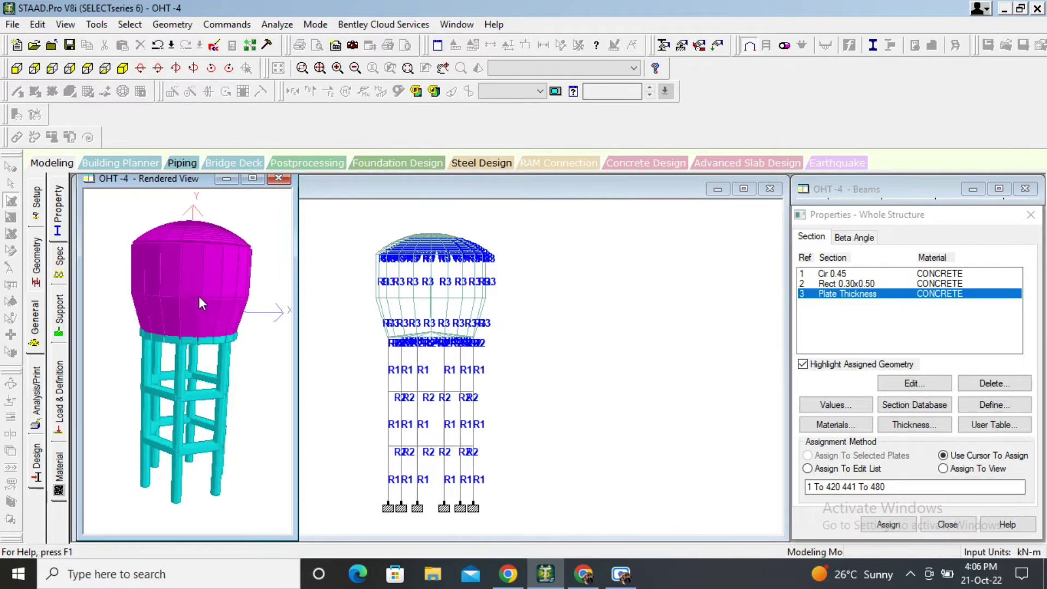
pyautogui.moveTo(200, 298); pyautogui.dragTo(112, 214)
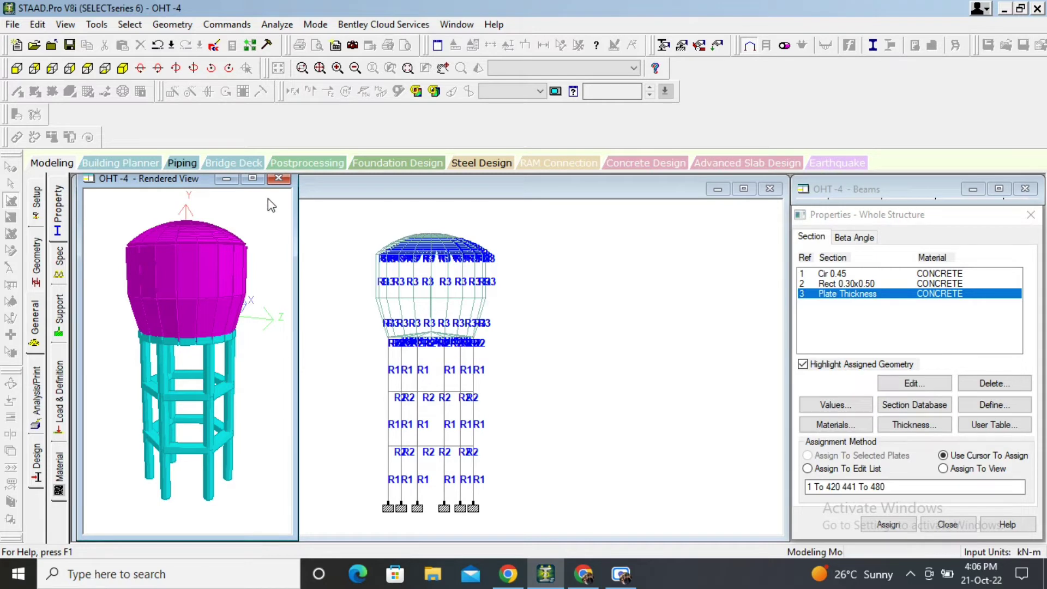
pyautogui.click(279, 179)
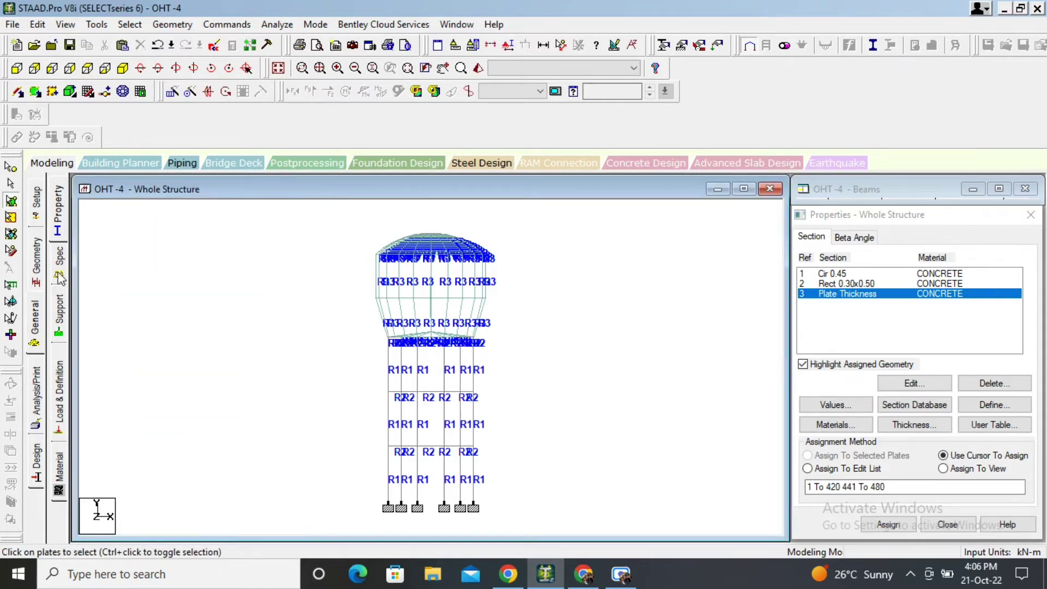
# - Create primary load case 1 with loading type Dead and the title LOAD CASE 1
pyautogui.click(61, 393)
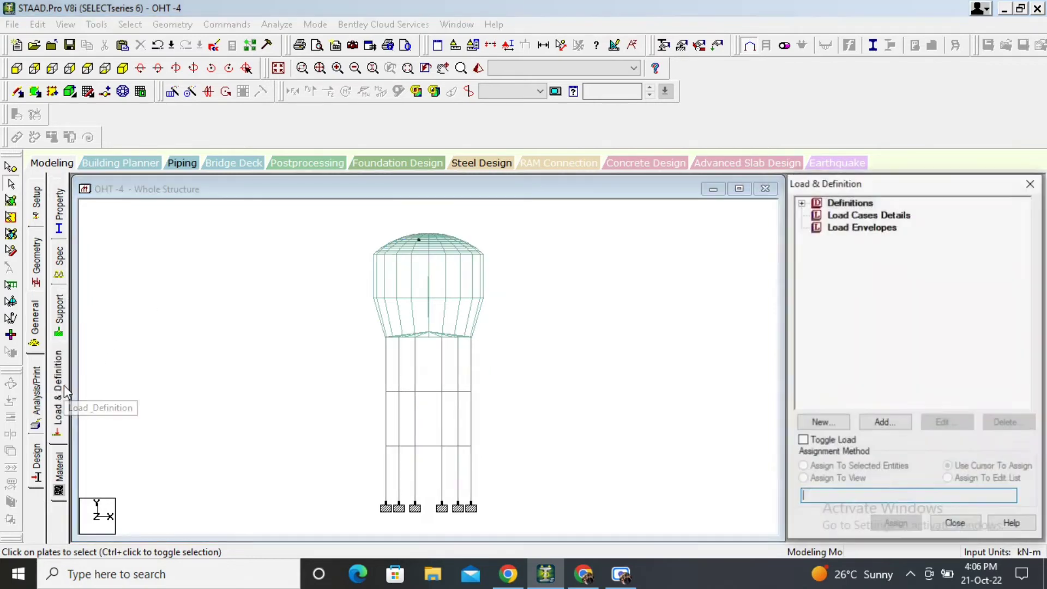
pyautogui.click(857, 217)
pyautogui.click(884, 423)
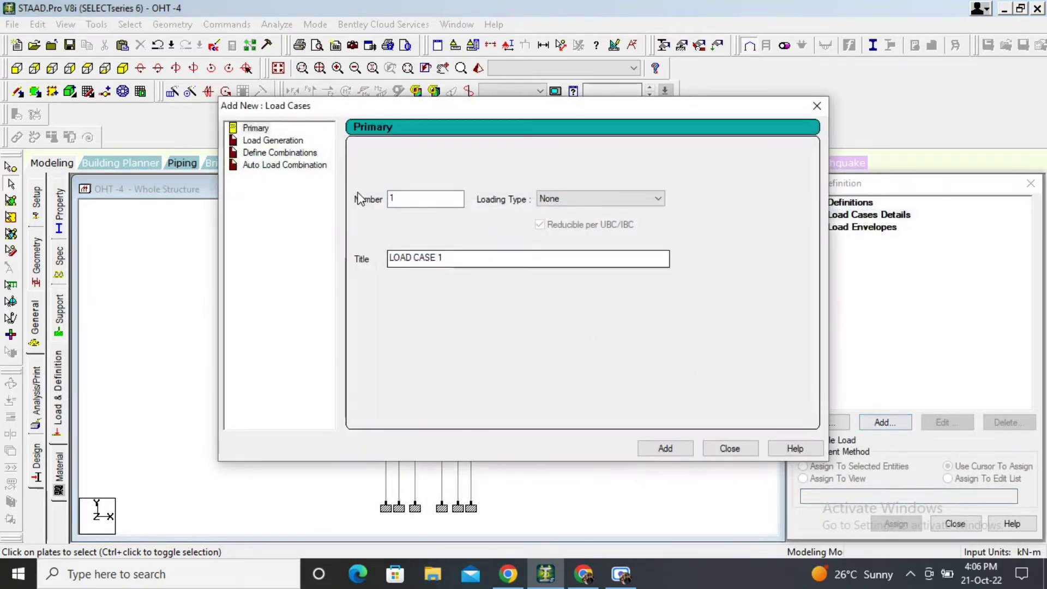
pyautogui.click(603, 199)
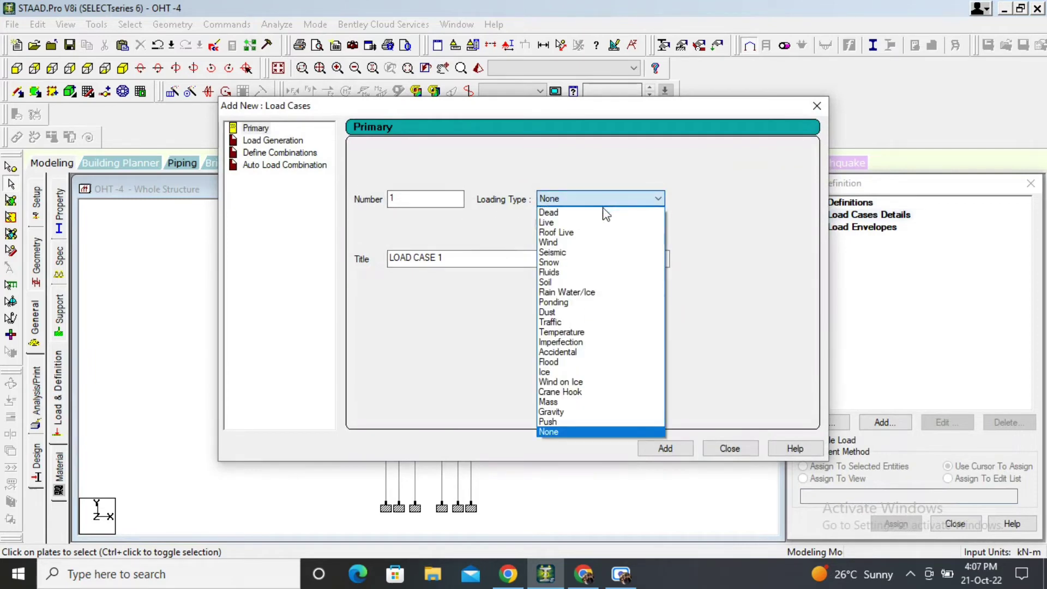
pyautogui.click(562, 223)
pyautogui.click(675, 450)
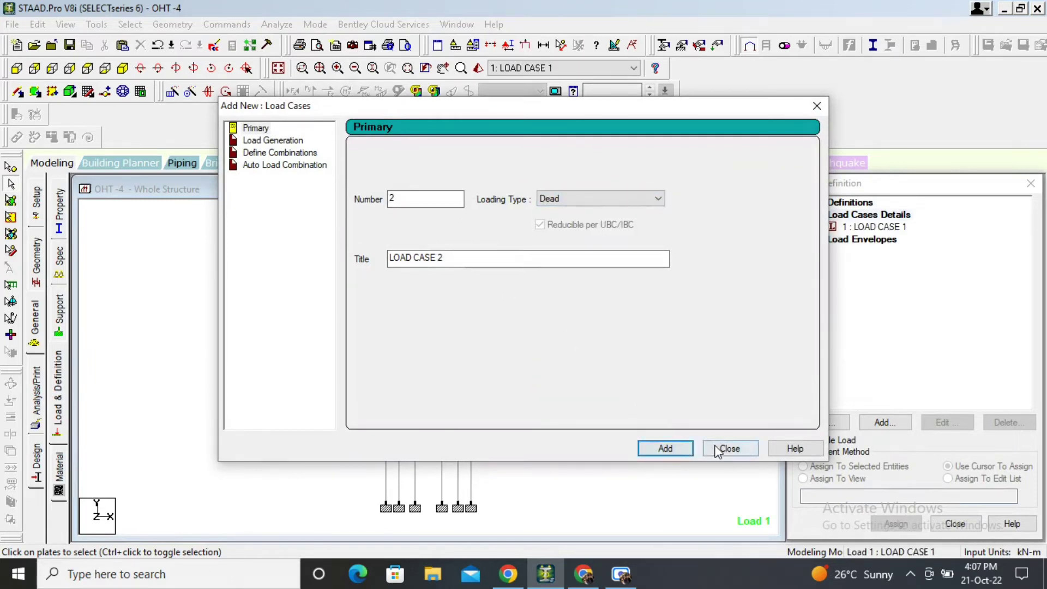
pyautogui.click(722, 450)
pyautogui.click(848, 227)
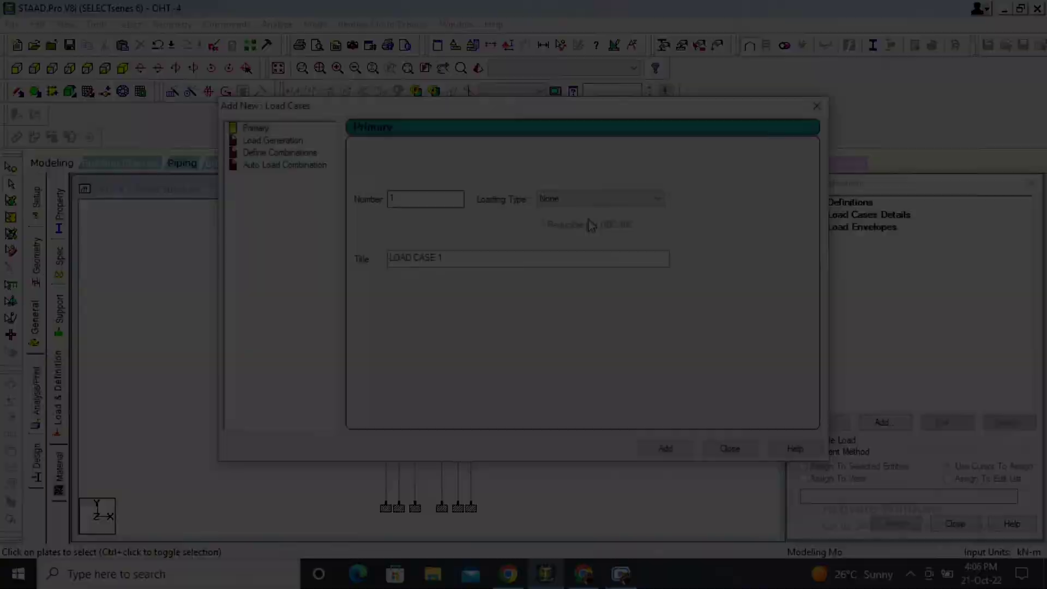
pyautogui.click(605, 200)
pyautogui.click(602, 213)
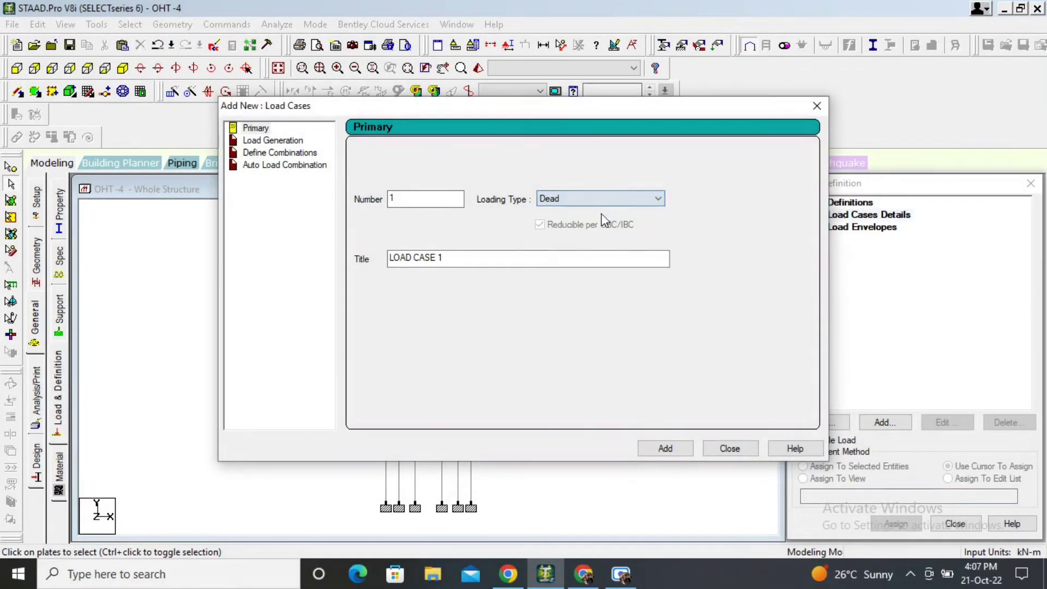
pyautogui.click(666, 447)
pyautogui.click(718, 448)
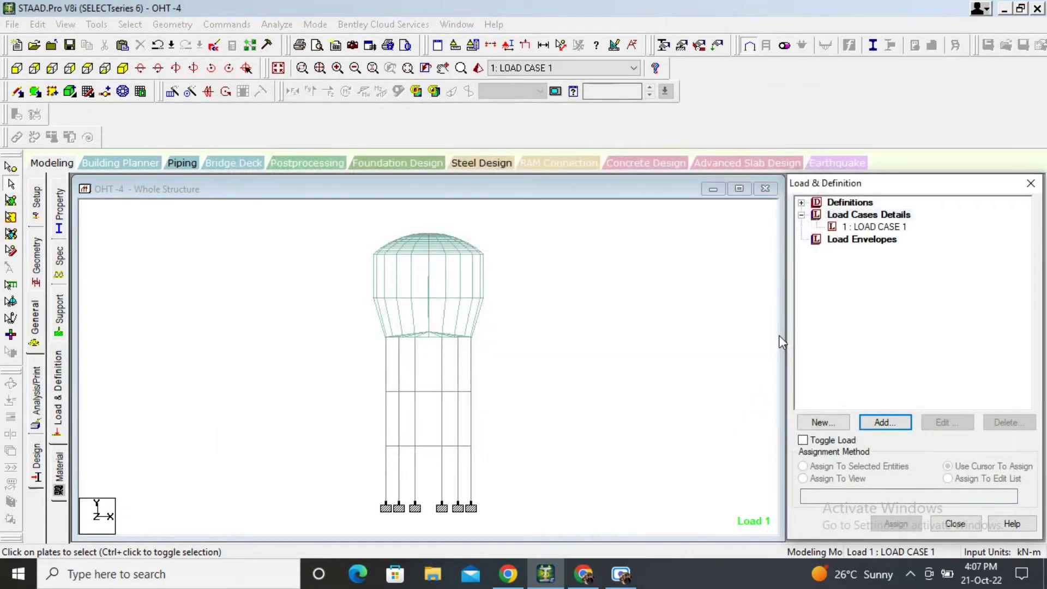
# - Add a self-weight load in the Y direction with factor -1 to load case 1
pyautogui.click(872, 227)
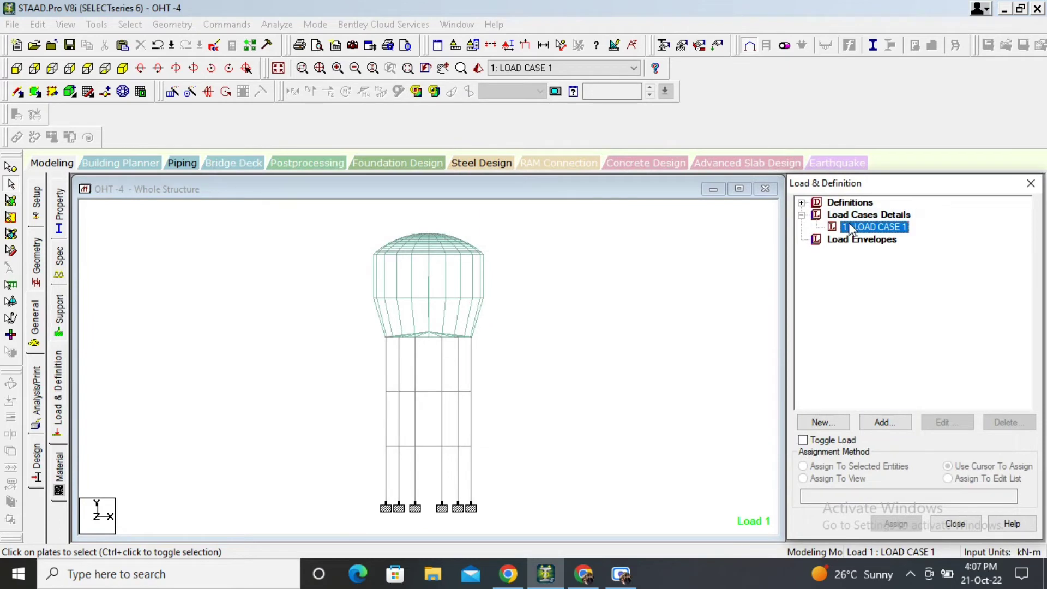
pyautogui.click(898, 424)
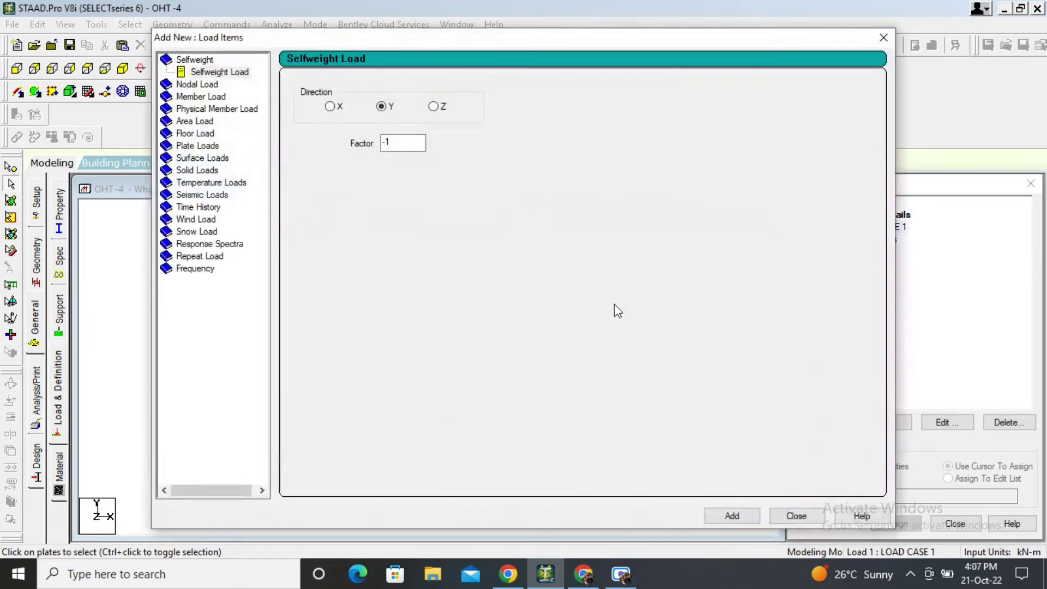
pyautogui.click(754, 514)
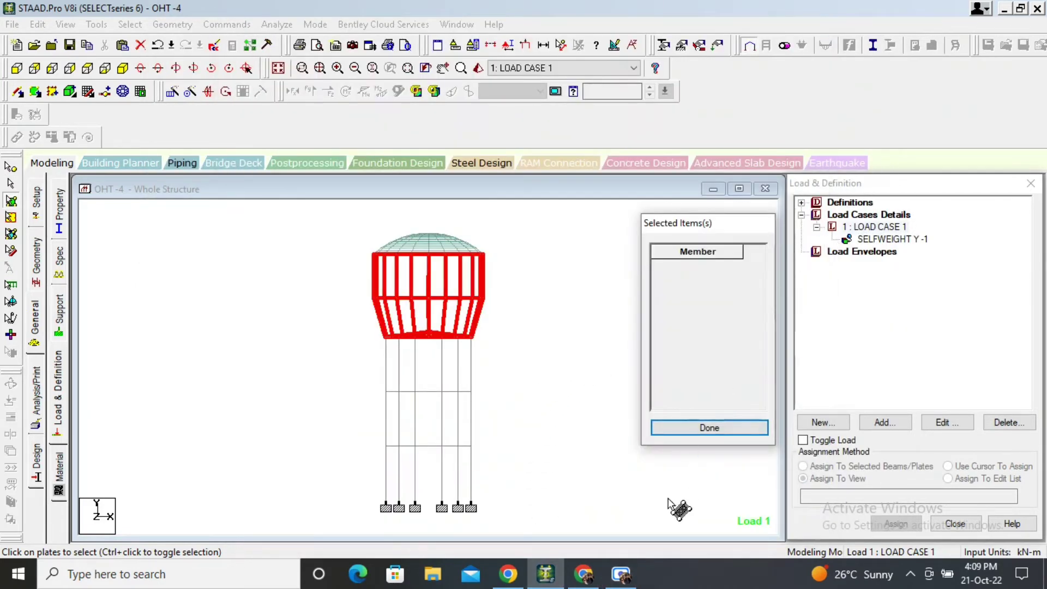
# - Choose a hydrostatic plate load and select the plates of the tank's wall, conical part and bottom for it
pyautogui.click(717, 427)
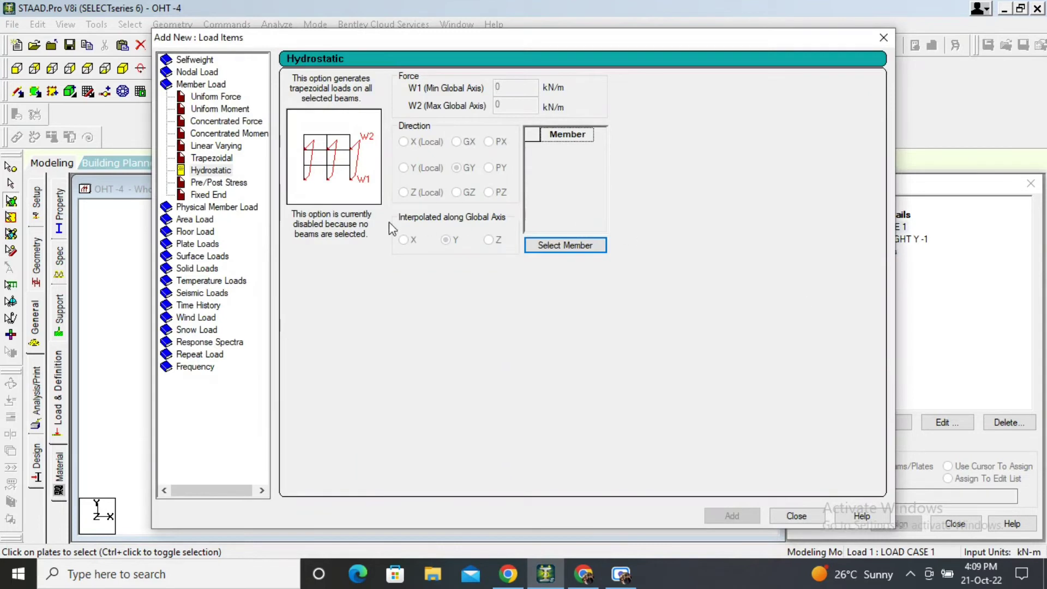
pyautogui.click(207, 243)
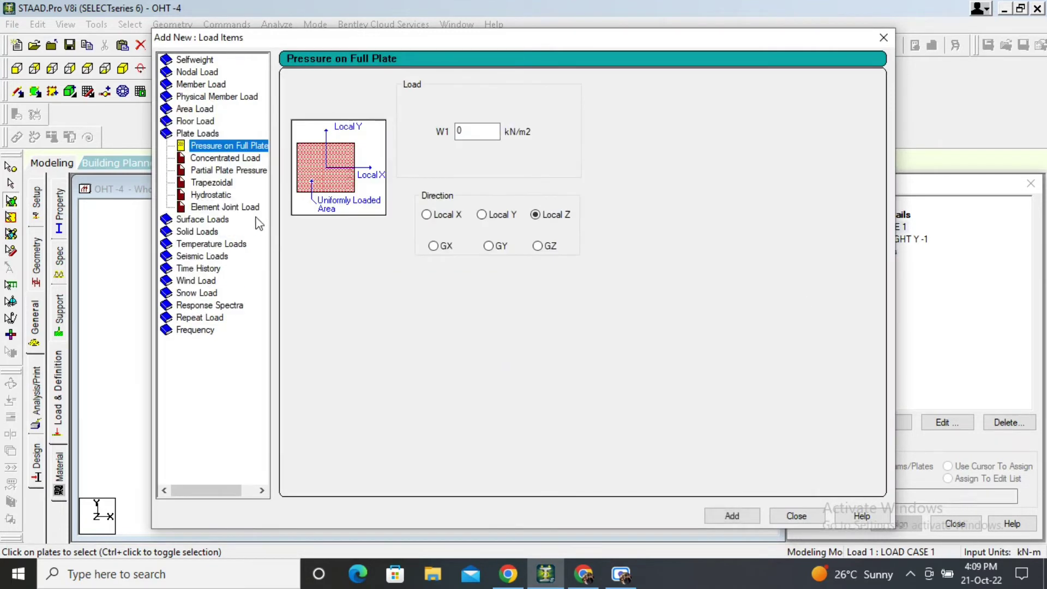
pyautogui.click(211, 196)
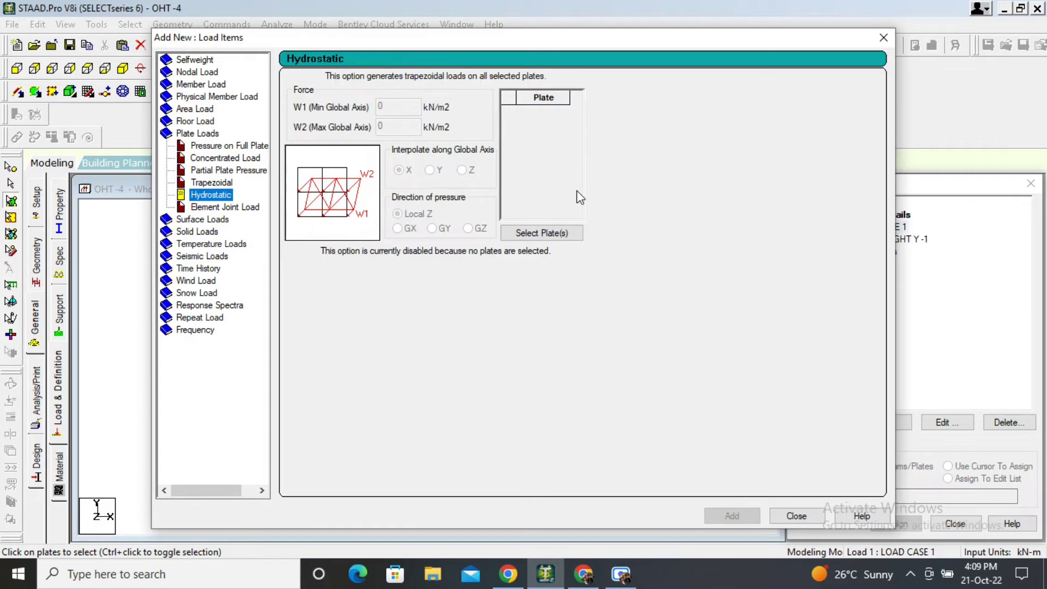
pyautogui.click(545, 235)
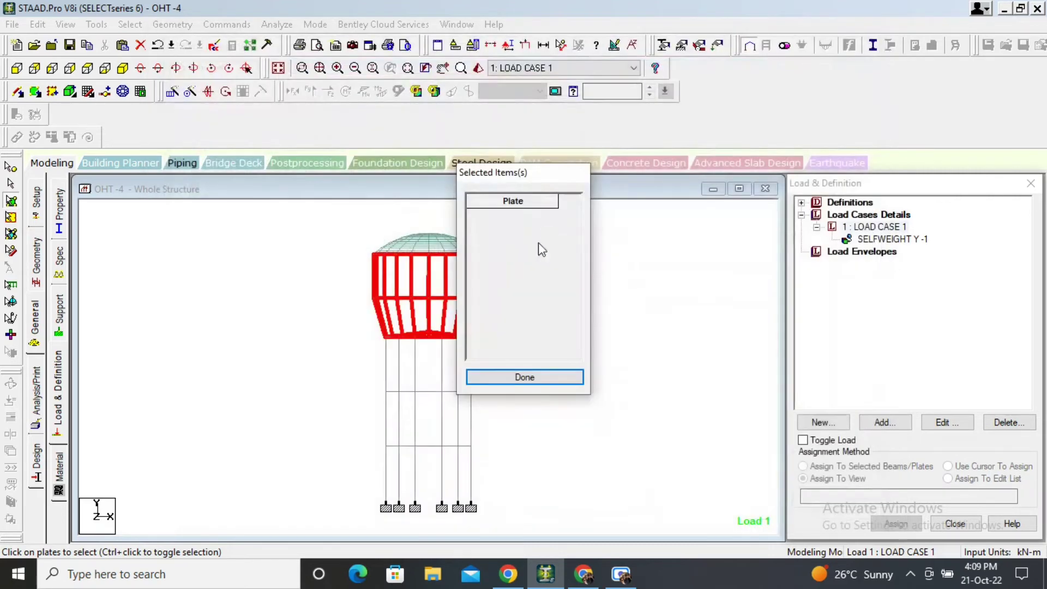
pyautogui.moveTo(528, 175); pyautogui.dragTo(639, 205)
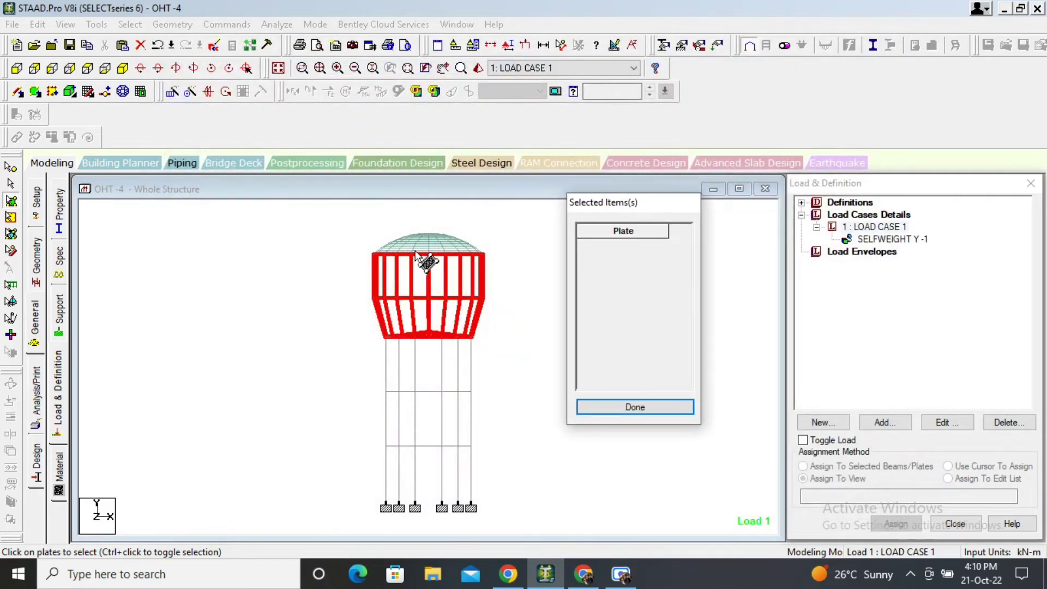
pyautogui.click(113, 237)
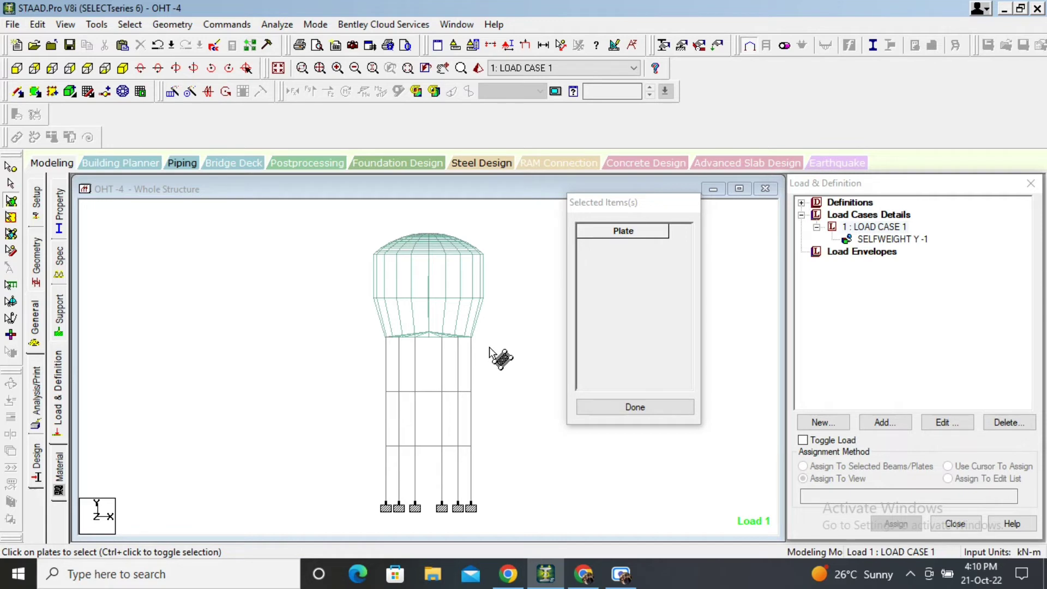
pyautogui.moveTo(489, 347); pyautogui.dragTo(360, 273)
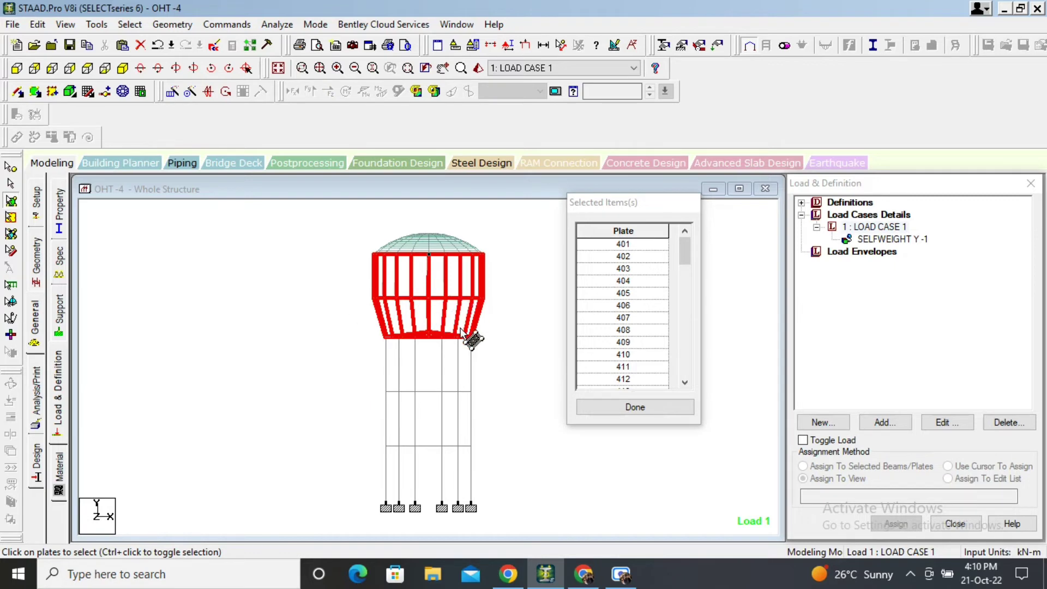
pyautogui.click(634, 406)
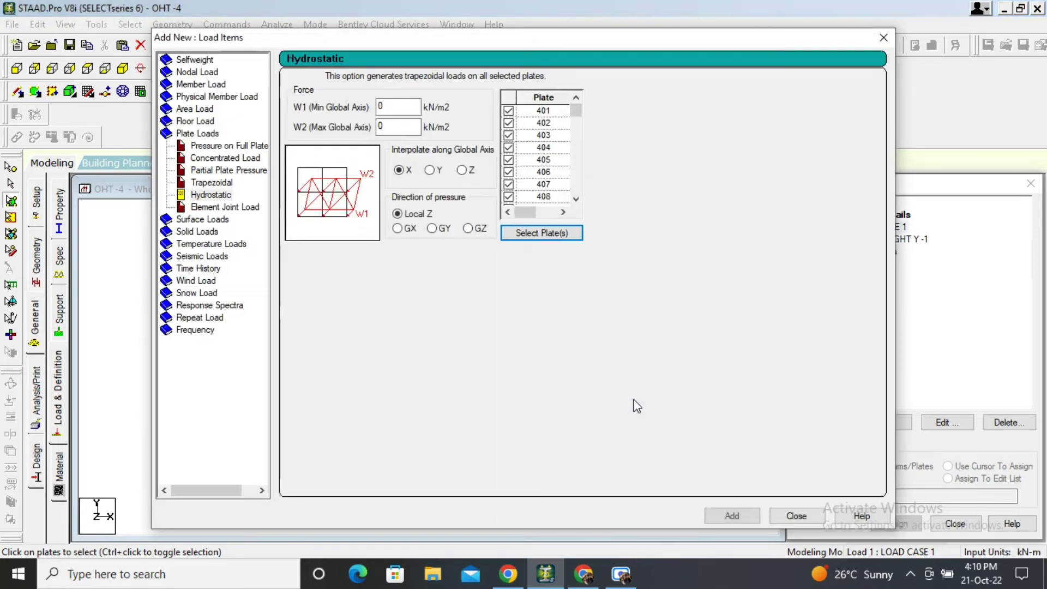
# - Add the hydrostatic load with W1 25 kN/m2 and W2 0, interpolated along global Y and acting in Local Z
pyautogui.click(397, 104)
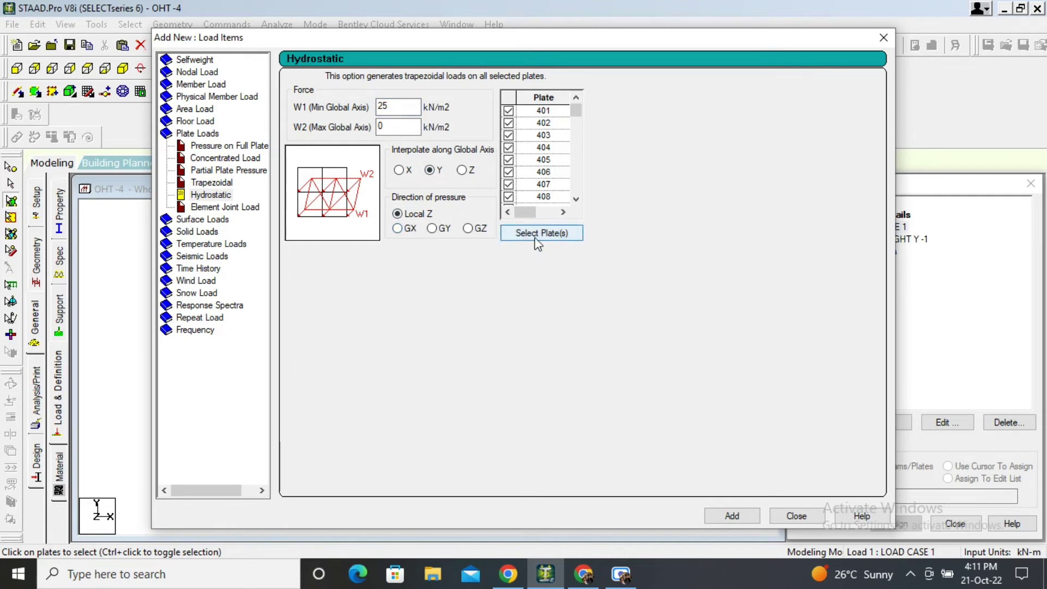
pyautogui.click(731, 516)
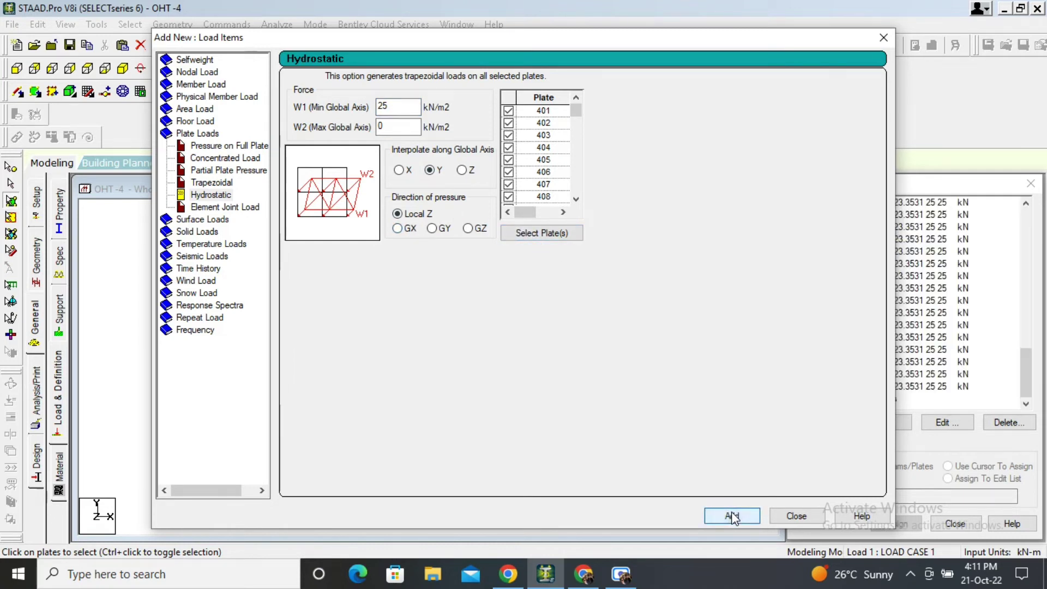
pyautogui.click(795, 516)
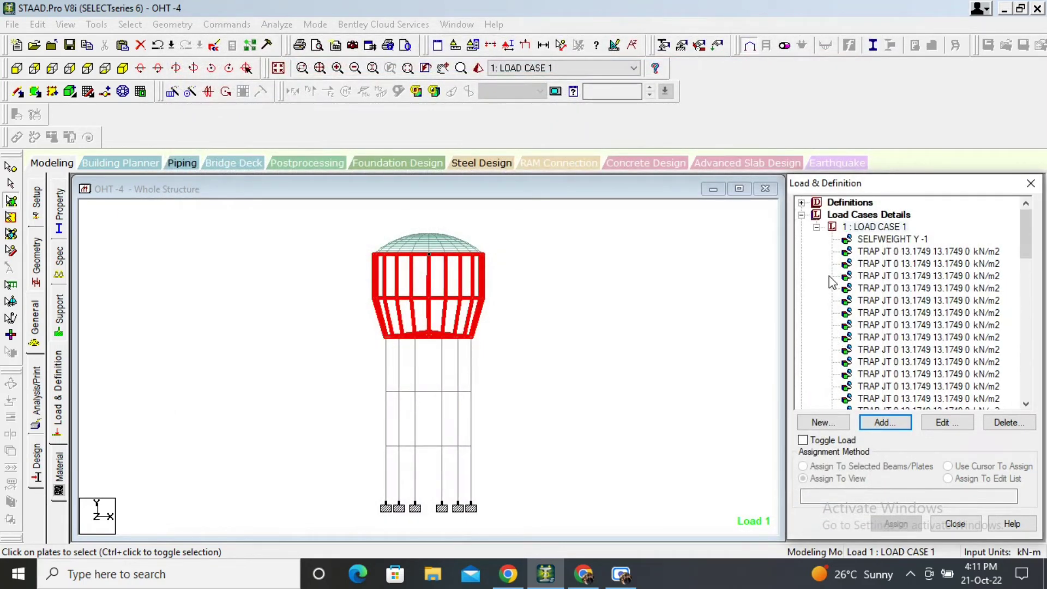
# - Examine the self-weight and the generated trapezoidal plate loads of load case 1 on the tank model
pyautogui.click(905, 395)
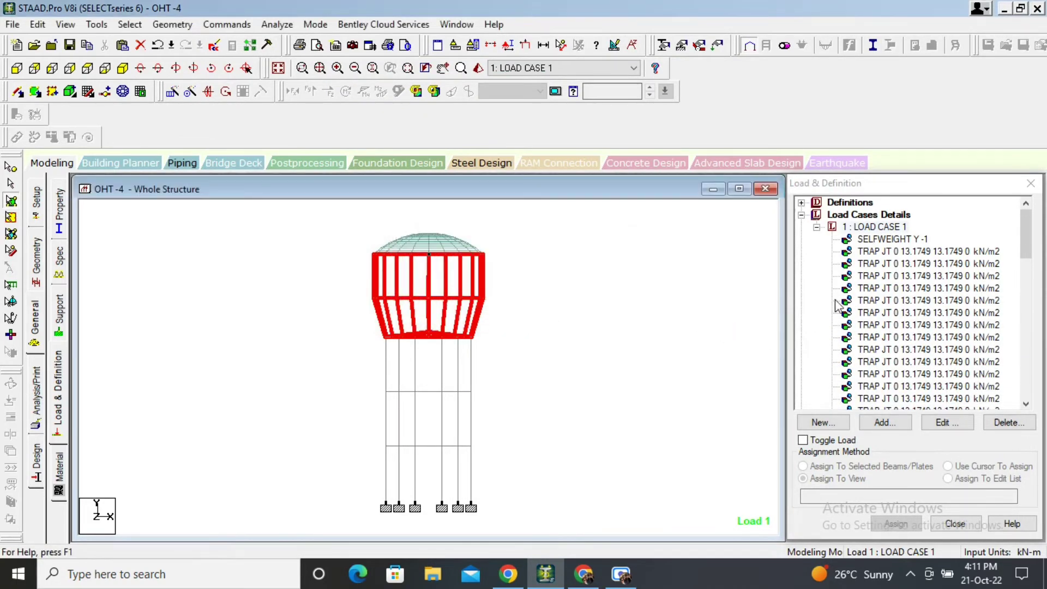
pyautogui.click(883, 240)
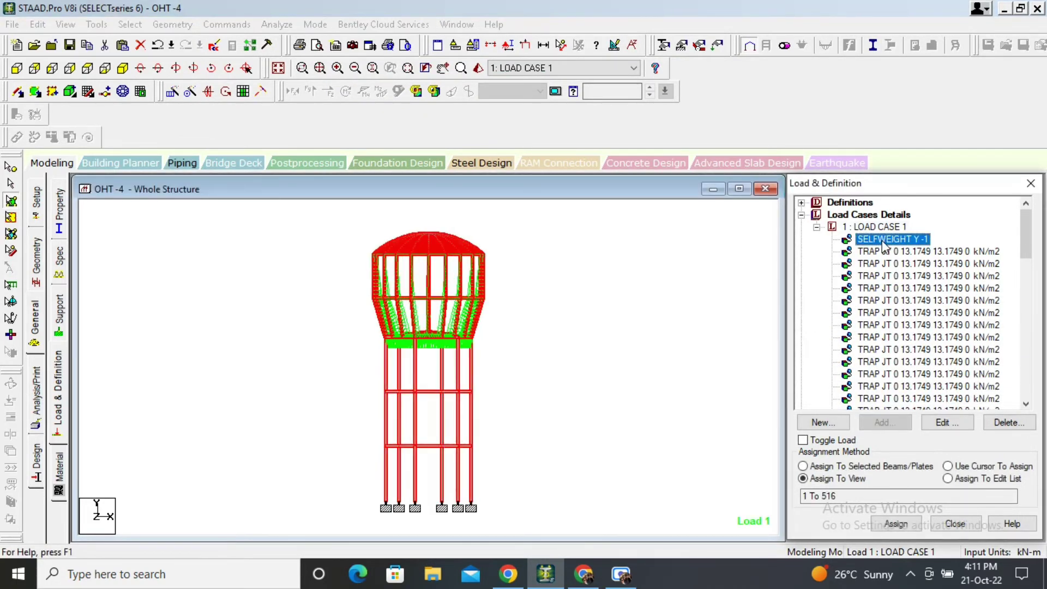
pyautogui.click(891, 276)
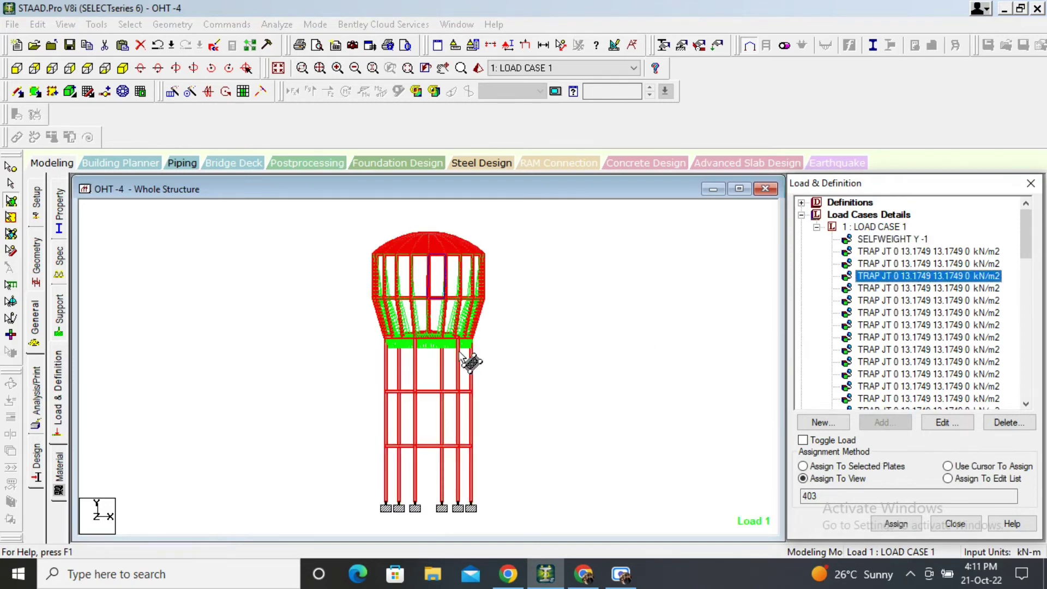
pyautogui.scroll(3, 468, 357)
pyautogui.scroll(1, 470, 357)
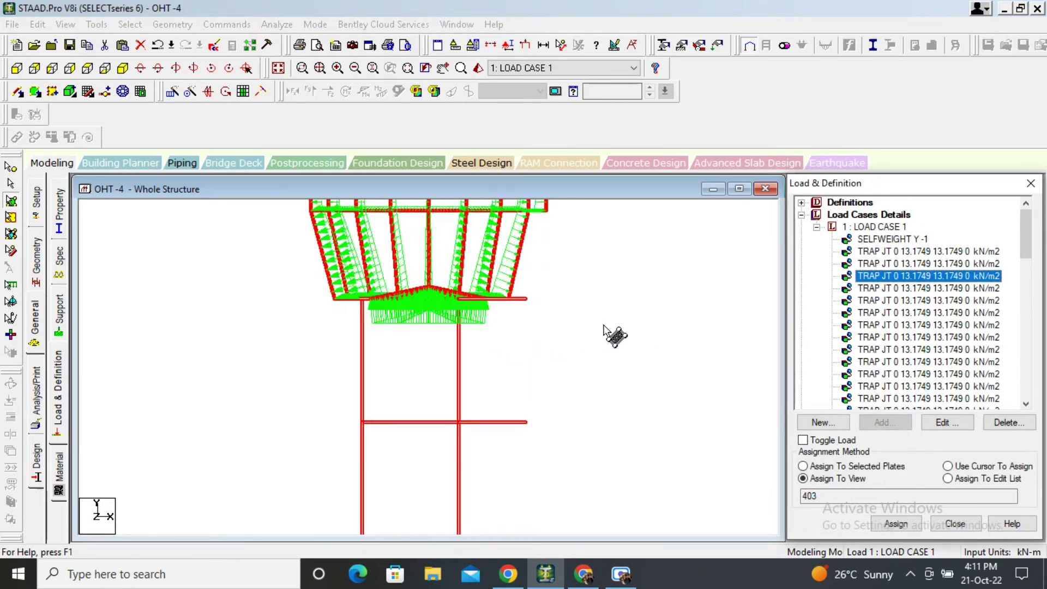
pyautogui.click(623, 343)
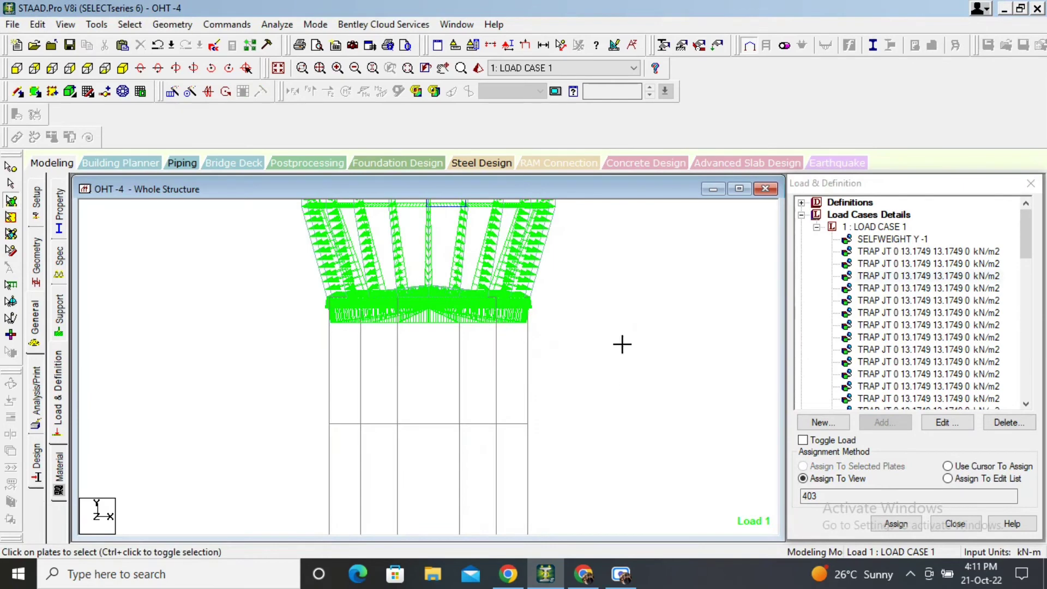
pyautogui.click(911, 338)
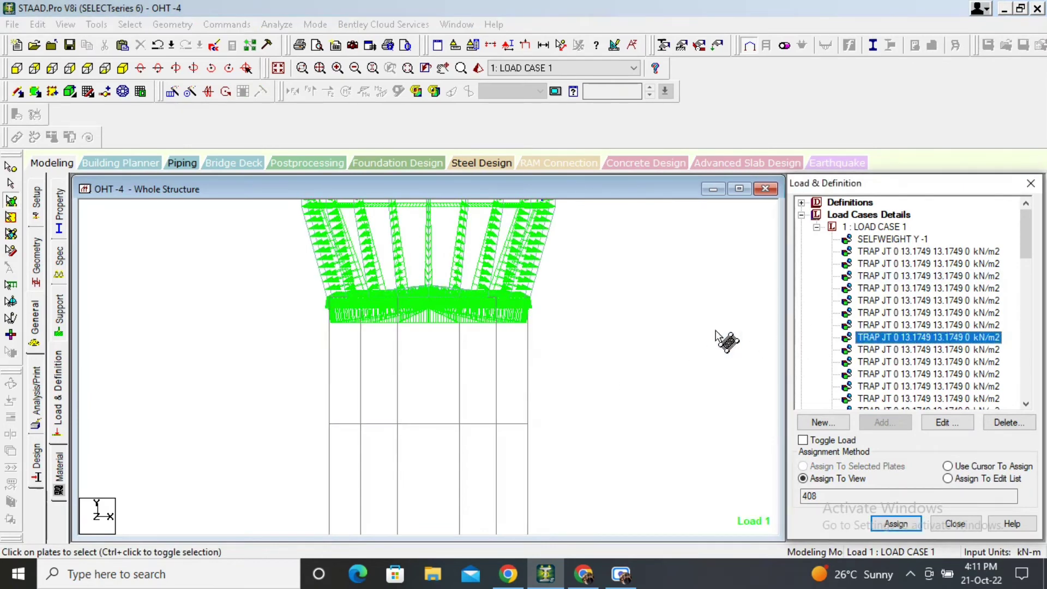
pyautogui.scroll(-3, 650, 336)
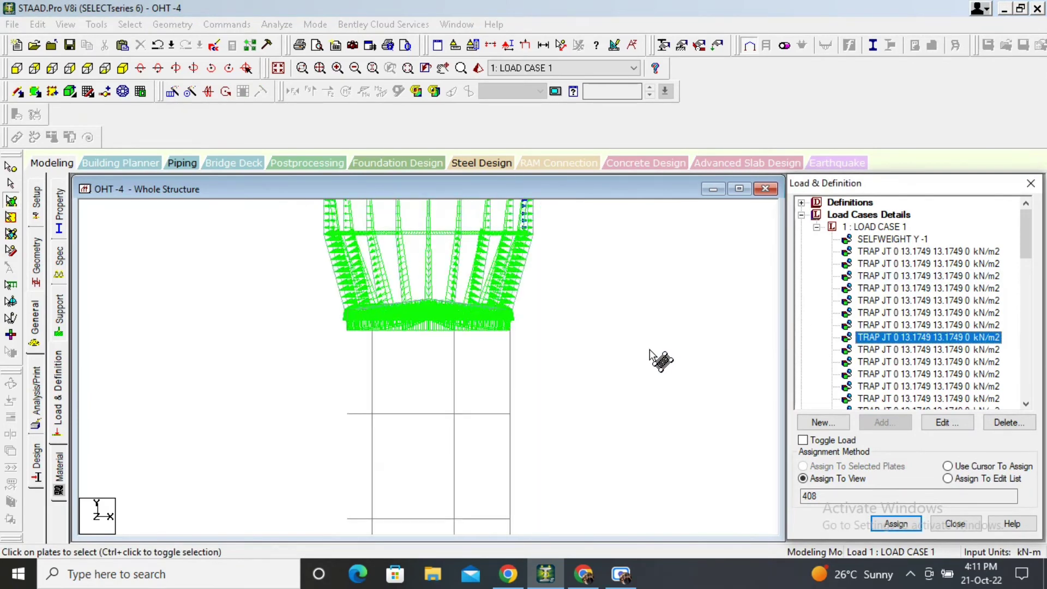
pyautogui.scroll(2, 650, 355)
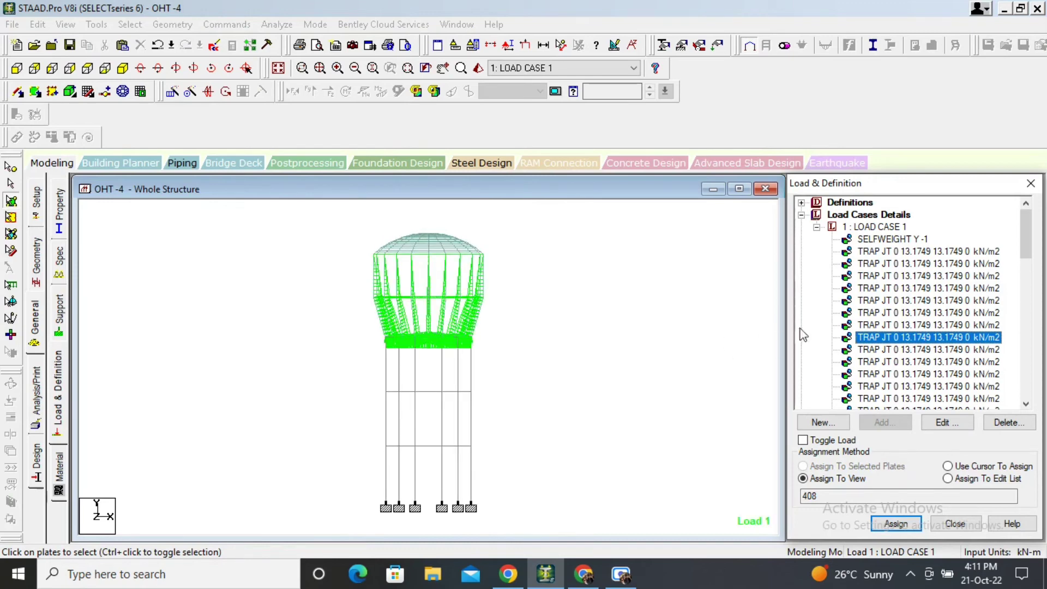
# - Go through the trapezoidal load items one by one to see which tank plate each one acts on
pyautogui.click(895, 313)
pyautogui.press('Up')
pyautogui.press('Up')
pyautogui.press('Up')
pyautogui.click(896, 337)
pyautogui.click(893, 361)
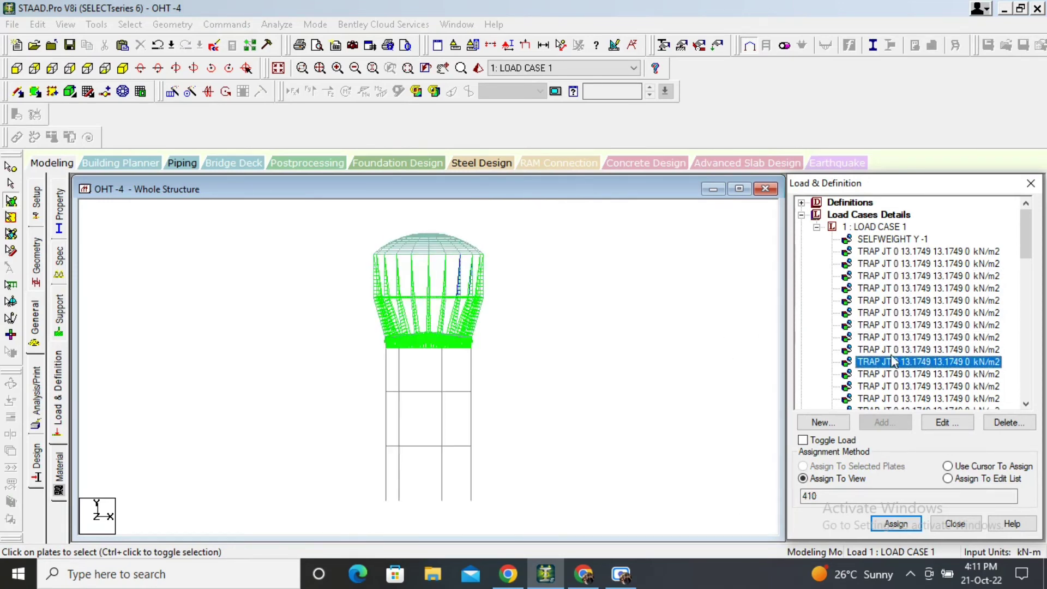
pyautogui.press('Up')
pyautogui.press('Up')
pyautogui.press('Up')
pyautogui.press('Up')
pyautogui.press('Up')
pyautogui.press('Up')
pyautogui.press('Up')
pyautogui.press('Up')
pyautogui.press('Up')
pyautogui.press('Down')
pyautogui.press('Down')
pyautogui.press('Down')
pyautogui.press('Down')
pyautogui.press('Down')
pyautogui.press('Down')
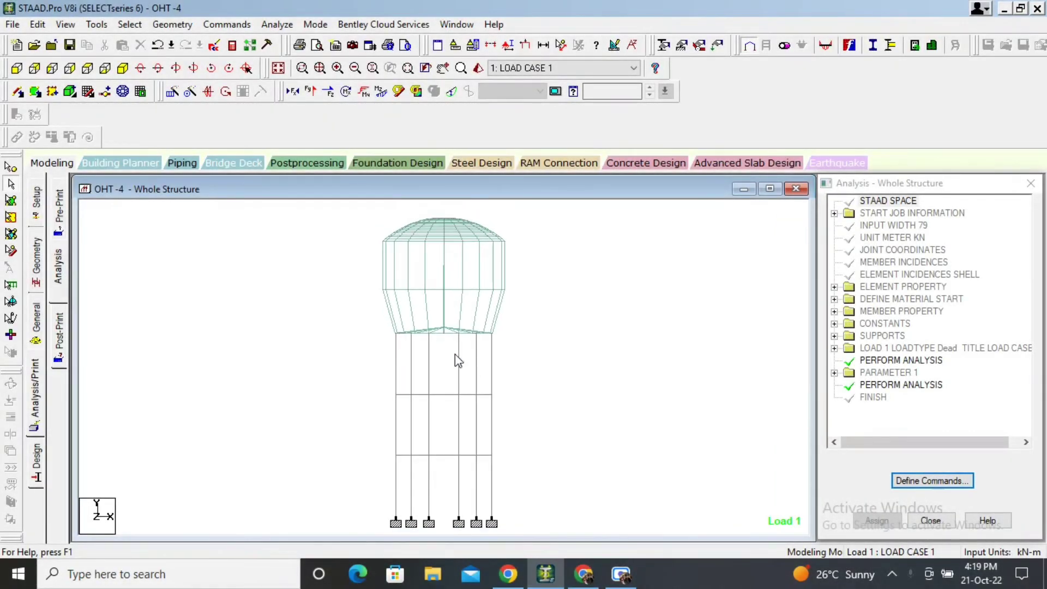
# - Return to the load definitions, expand load case 1 and inspect its first trapezoidal plate loads
pyautogui.click(36, 323)
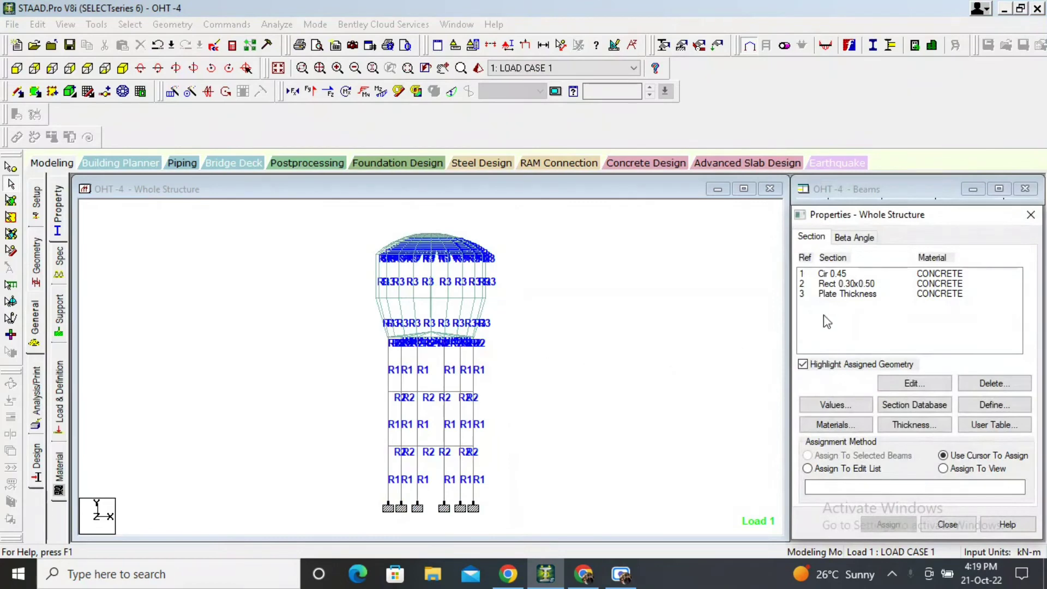
pyautogui.click(61, 392)
pyautogui.doubleClick(817, 217)
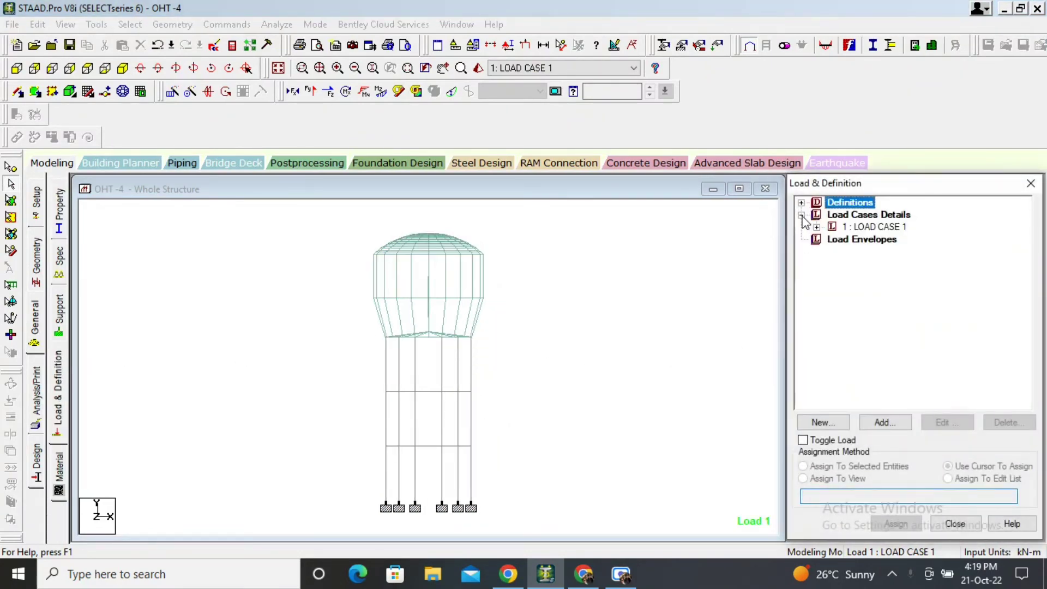
pyautogui.click(815, 228)
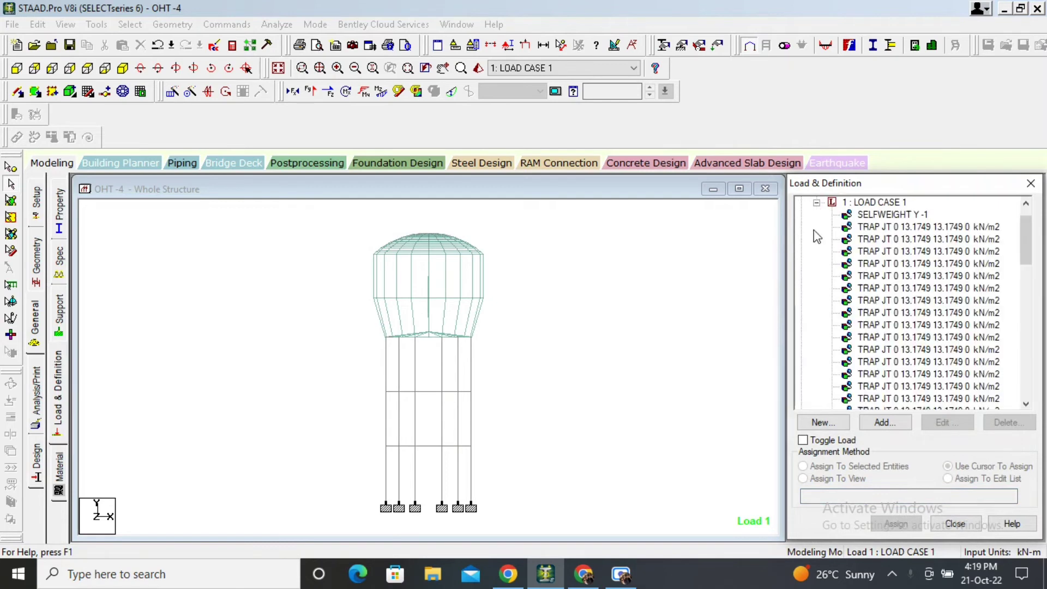
pyautogui.click(882, 262)
pyautogui.click(885, 239)
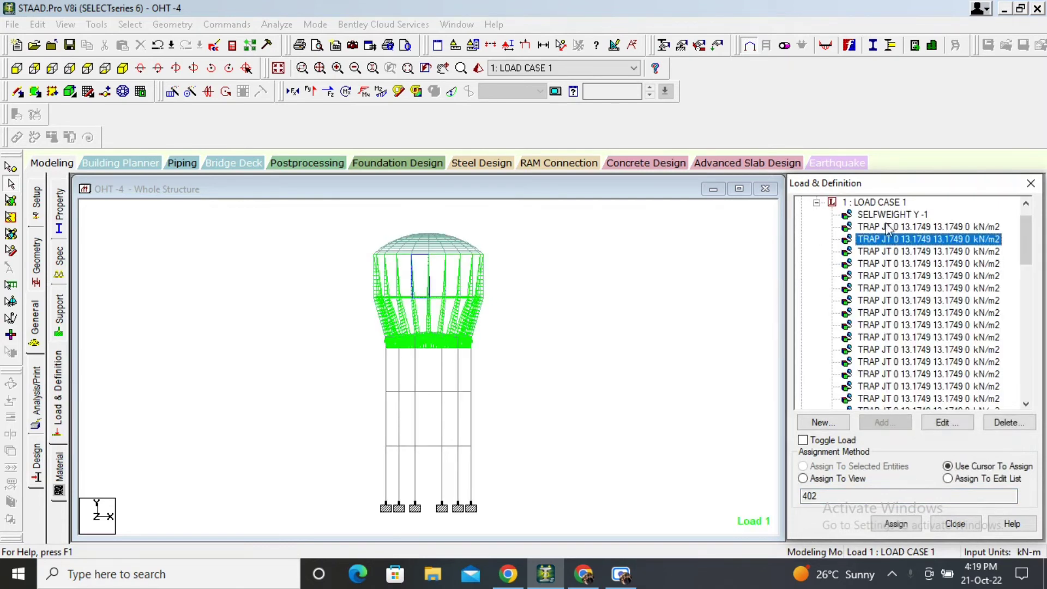
# - Check which tank plates several more trapezoidal load items of load case 1 act on
pyautogui.click(894, 288)
pyautogui.click(894, 300)
pyautogui.click(894, 313)
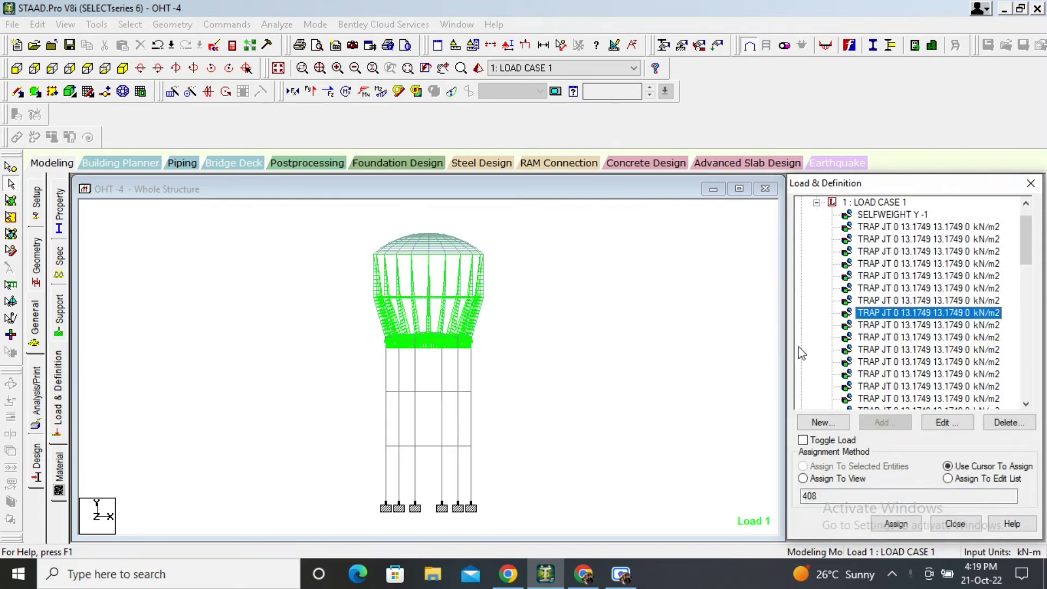
# - Set the steel design code to IS800 and add the BEAM parameter with design at ends and 1/12th section locations
pyautogui.click(37, 463)
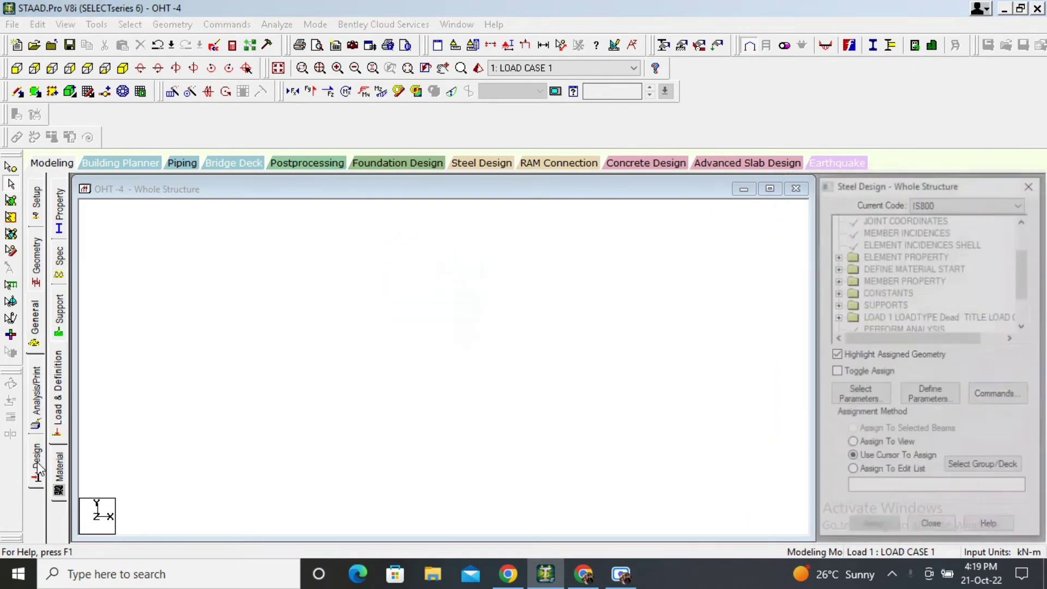
pyautogui.click(1018, 204)
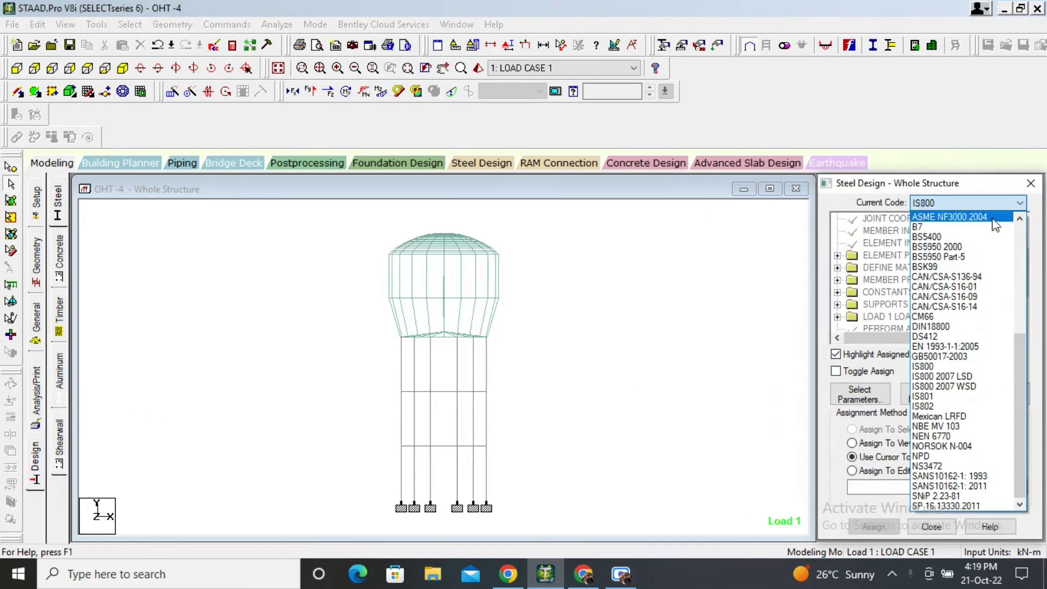
pyautogui.click(939, 366)
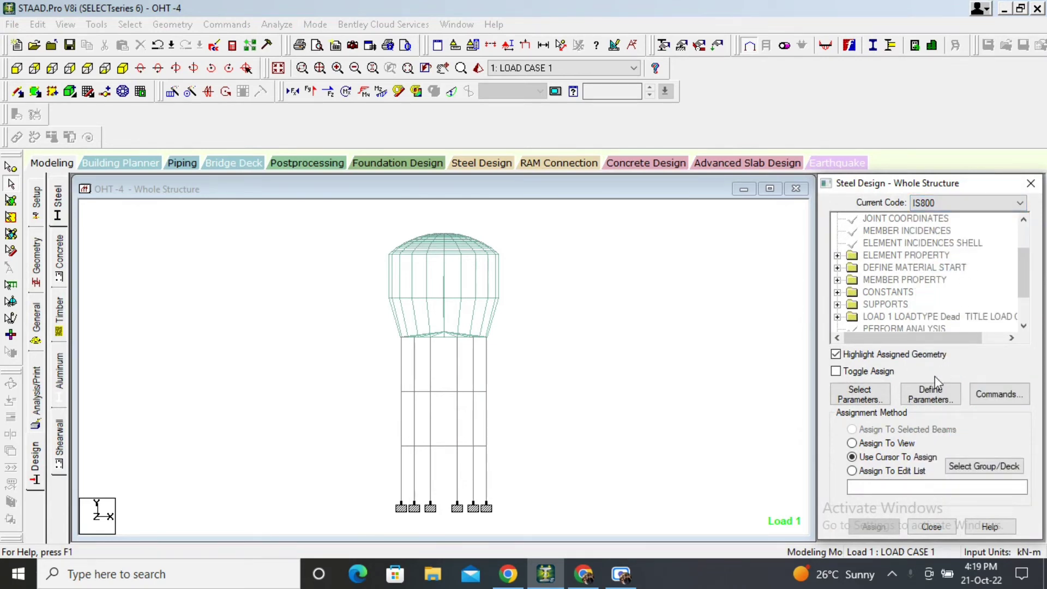
pyautogui.click(864, 443)
pyautogui.scroll(-2, 938, 302)
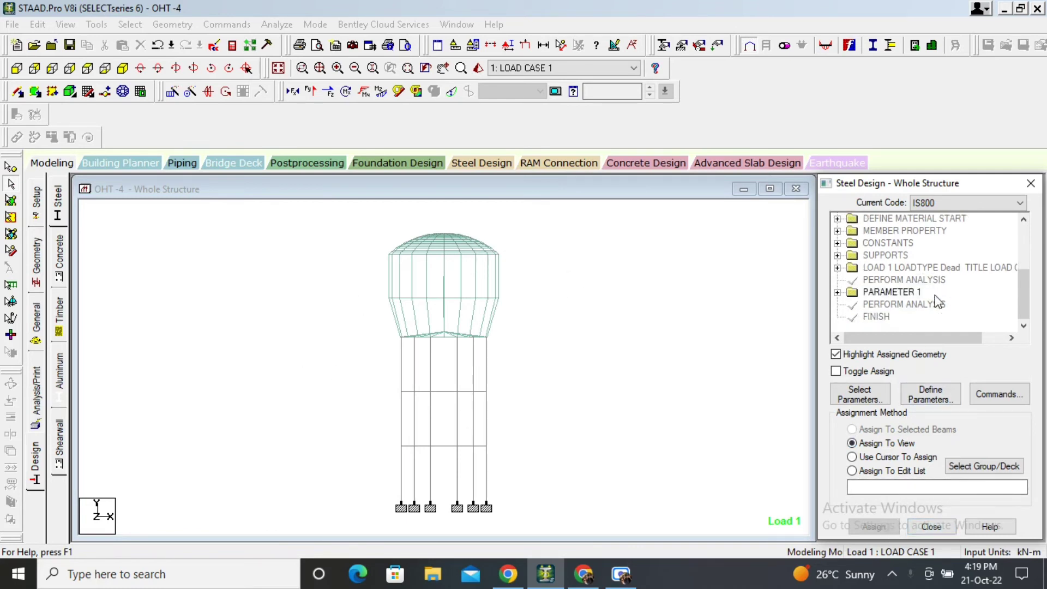
pyautogui.click(929, 397)
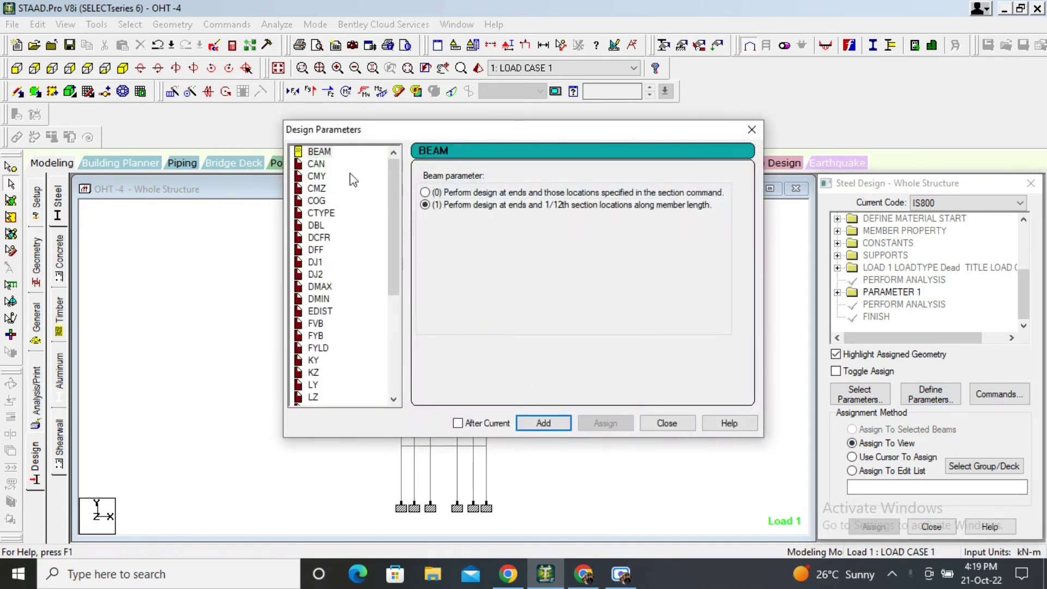
pyautogui.click(321, 153)
pyautogui.click(543, 422)
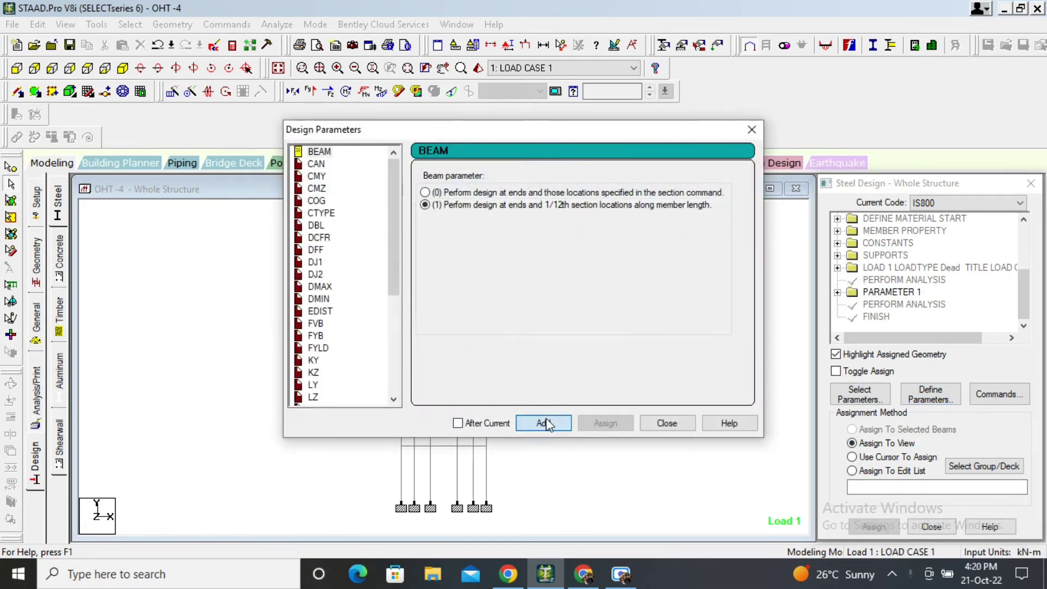
pyautogui.click(668, 423)
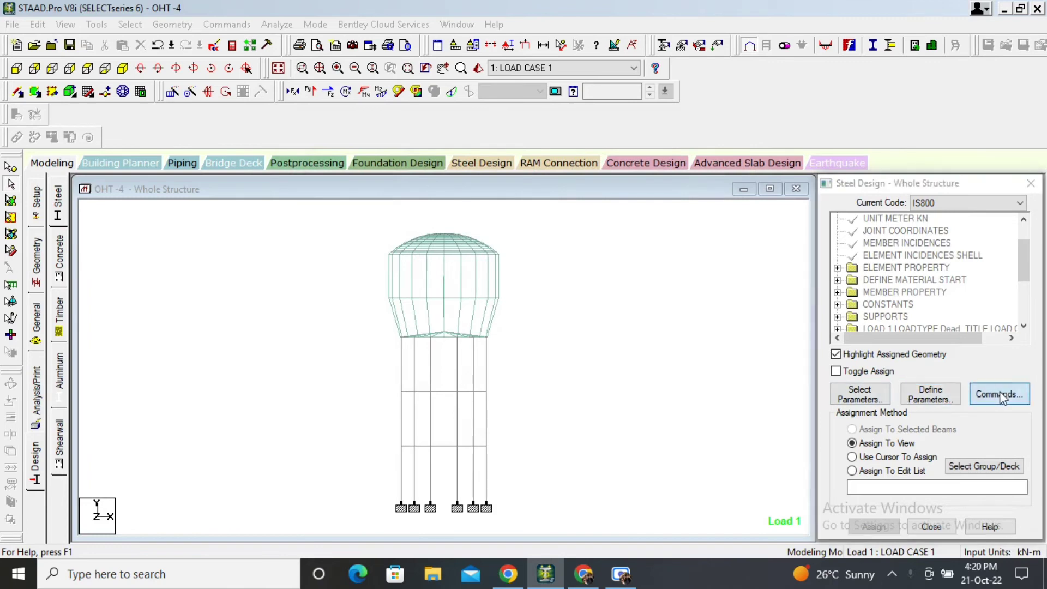
# - Add the CHECK CODE steel design command twice
pyautogui.click(997, 394)
pyautogui.click(638, 246)
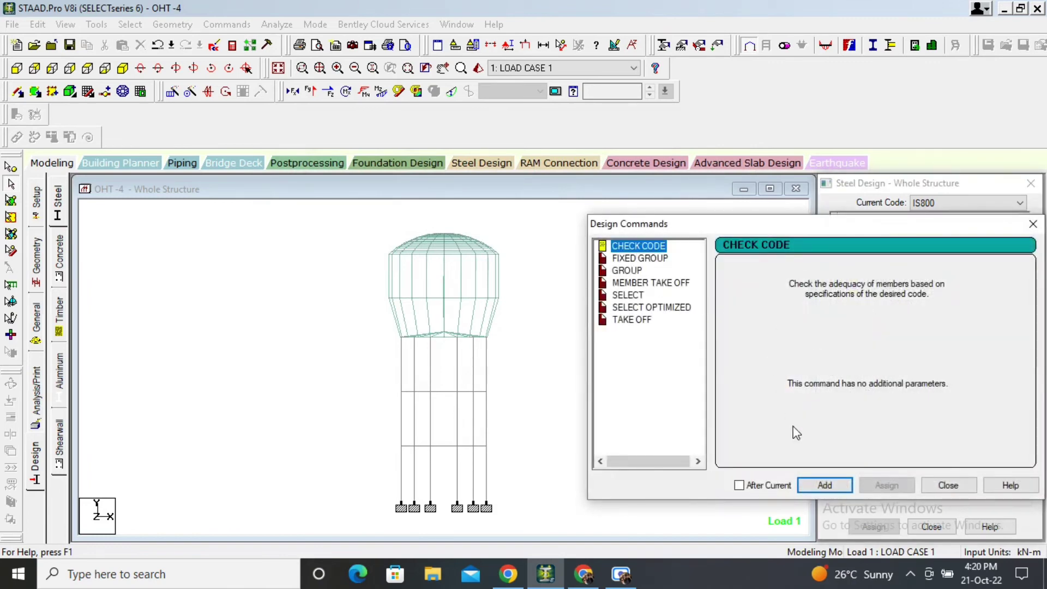
pyautogui.click(822, 485)
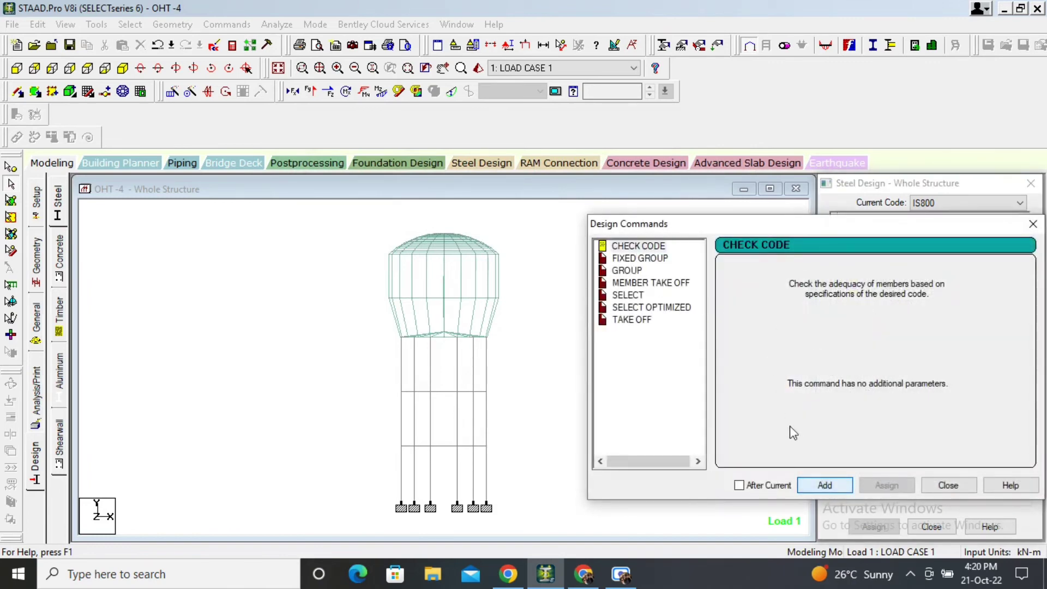
pyautogui.click(639, 247)
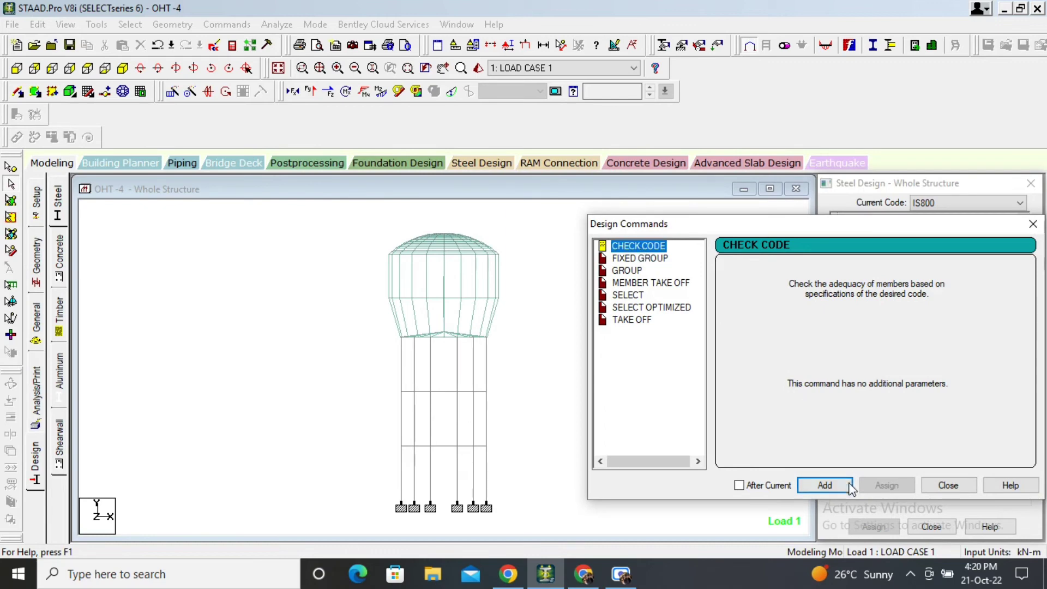
pyautogui.click(823, 485)
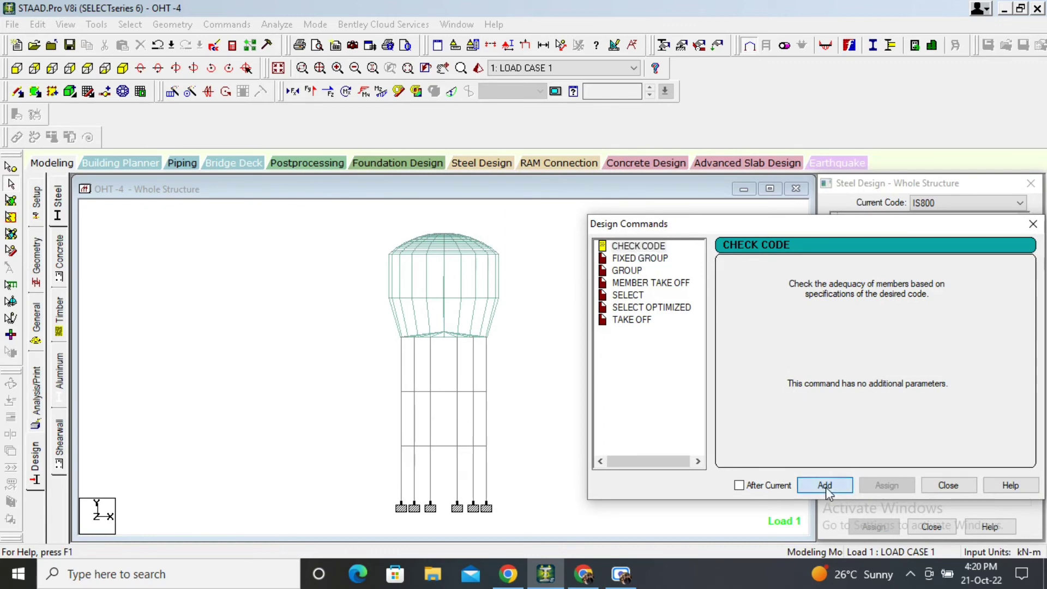
pyautogui.click(963, 486)
# - Assign the unassigned BEAM 1 parameter under PARAMETER 1 to all members in the view
pyautogui.scroll(-4, 942, 275)
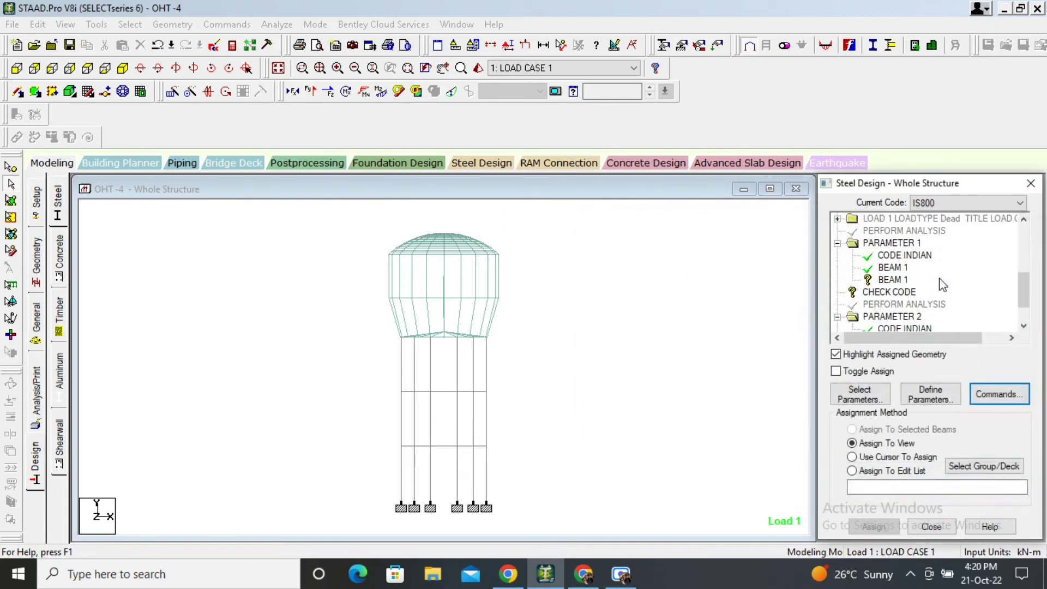
pyautogui.scroll(-1, 942, 284)
pyautogui.click(879, 268)
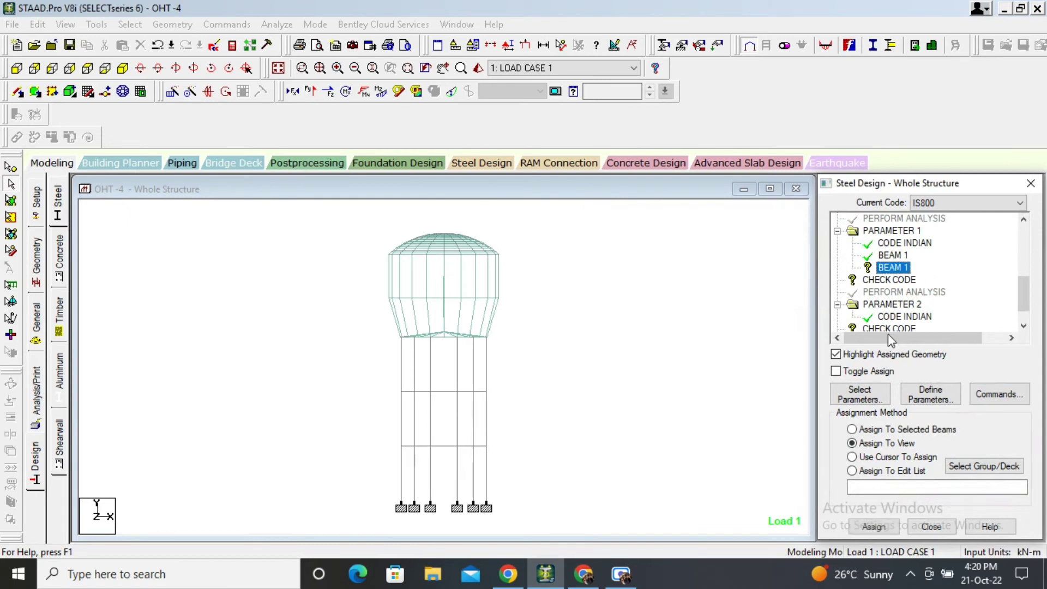
pyautogui.click(874, 527)
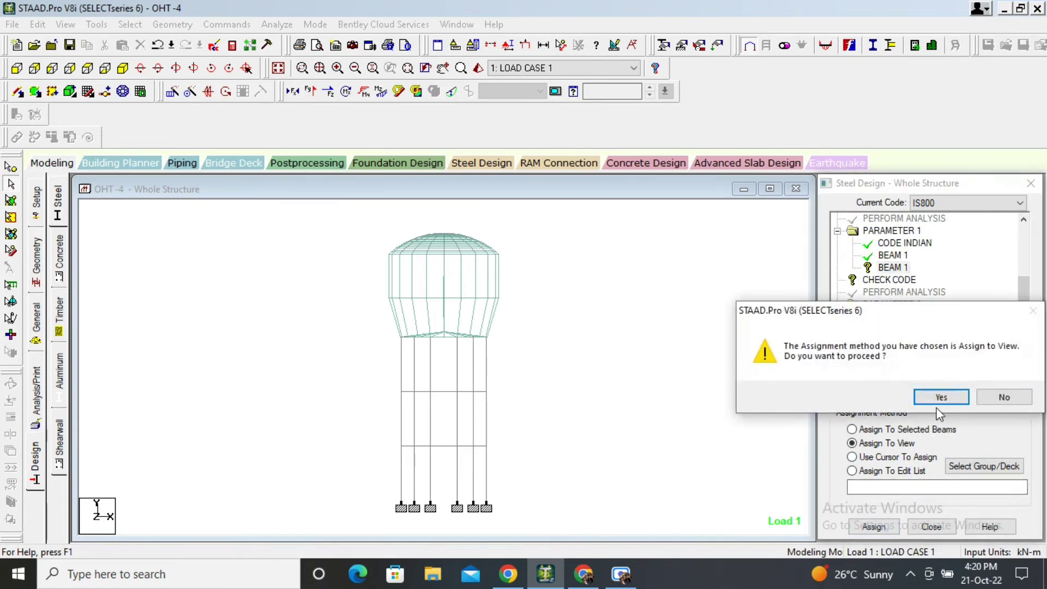
pyautogui.click(937, 397)
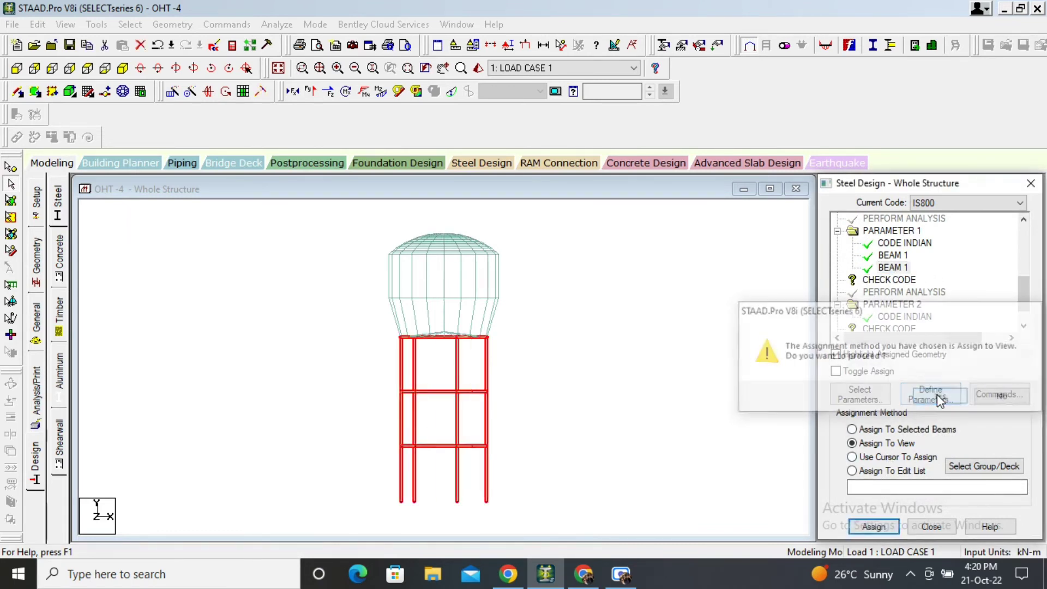
# - Assign the CHECK CODE command following PARAMETER 1 to all members in the view, accepting the auto save
pyautogui.click(889, 279)
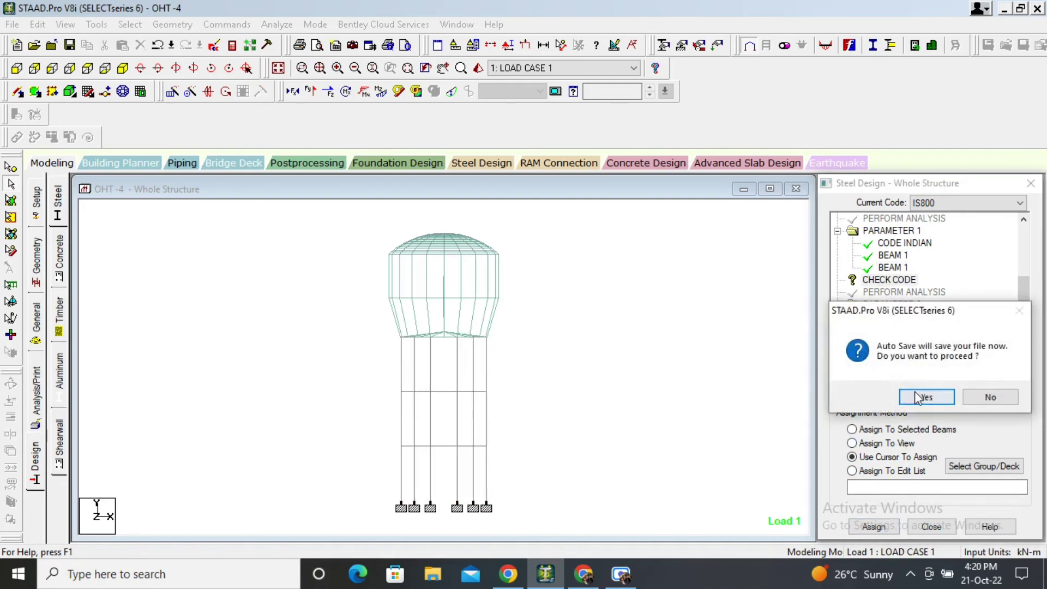
pyautogui.click(928, 397)
pyautogui.click(420, 322)
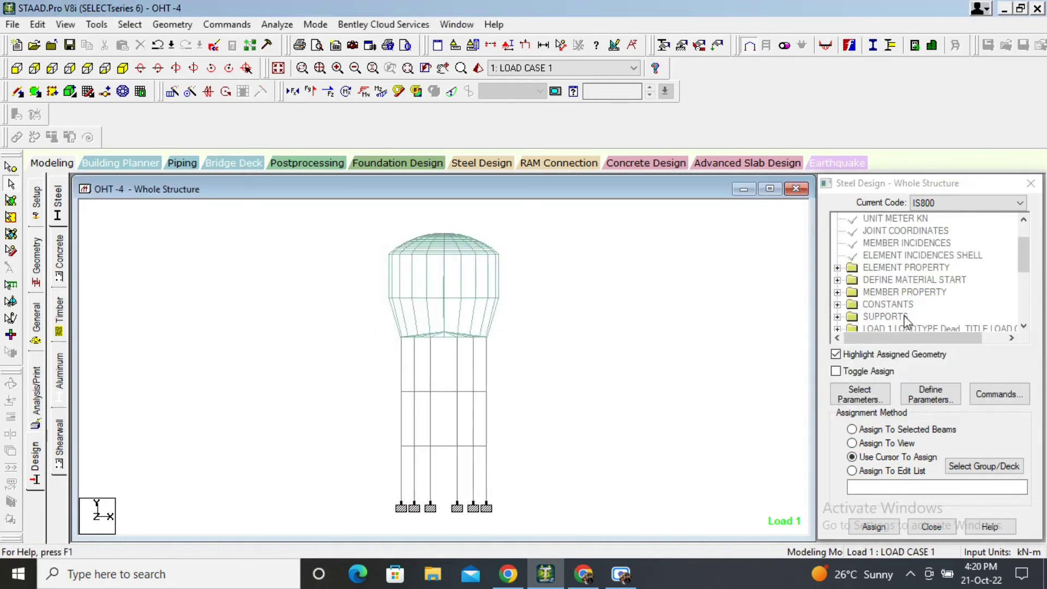
pyautogui.scroll(-3, 899, 297)
pyautogui.scroll(-2, 899, 297)
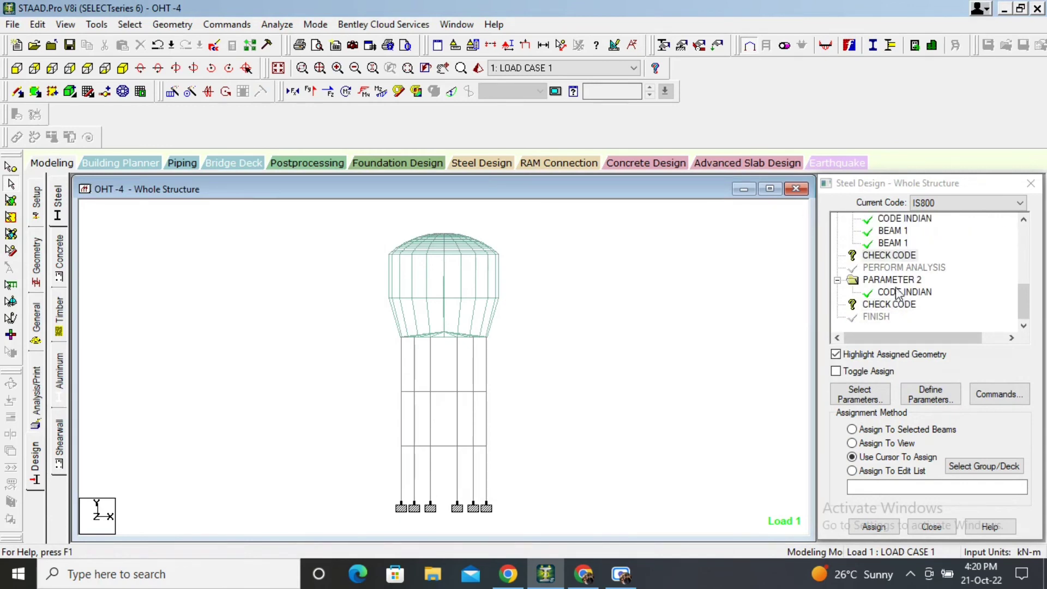
pyautogui.click(887, 255)
pyautogui.click(889, 442)
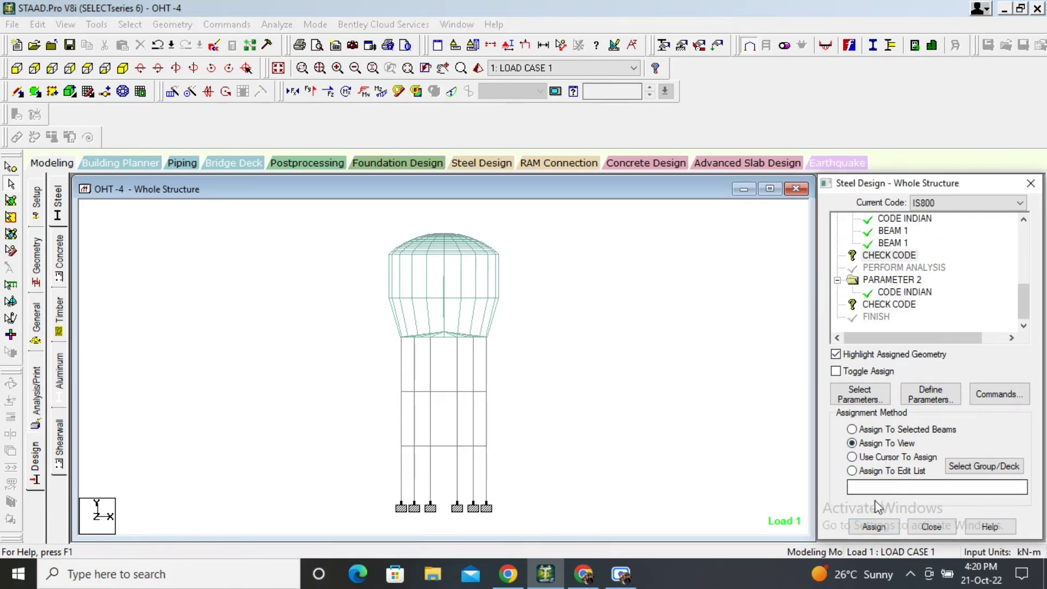
pyautogui.click(873, 526)
pyautogui.click(934, 397)
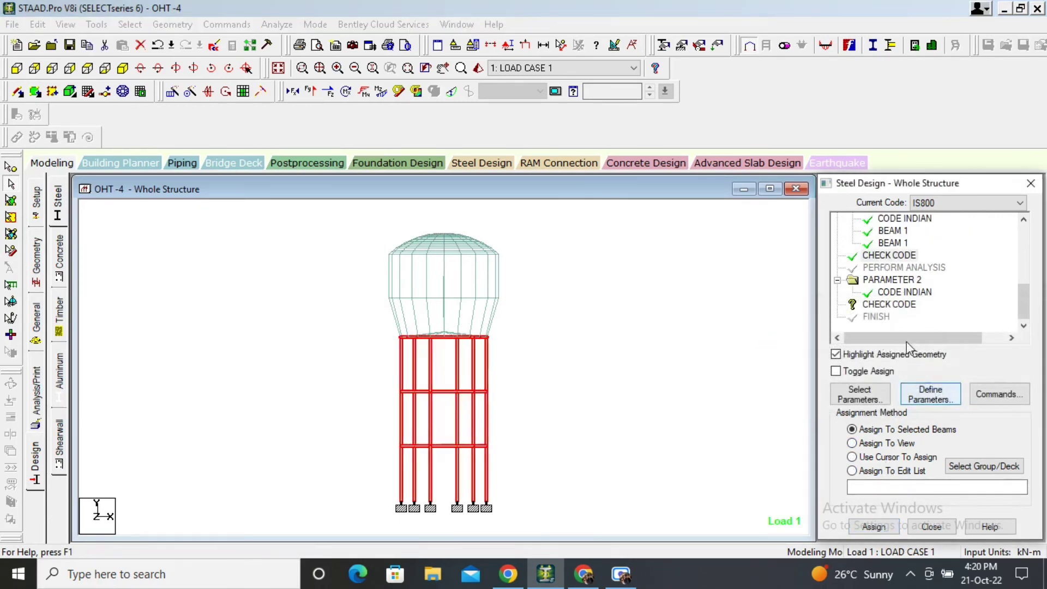
# - Assign the CHECK CODE command following PARAMETER 2 to all members in the view
pyautogui.click(894, 305)
pyautogui.click(875, 443)
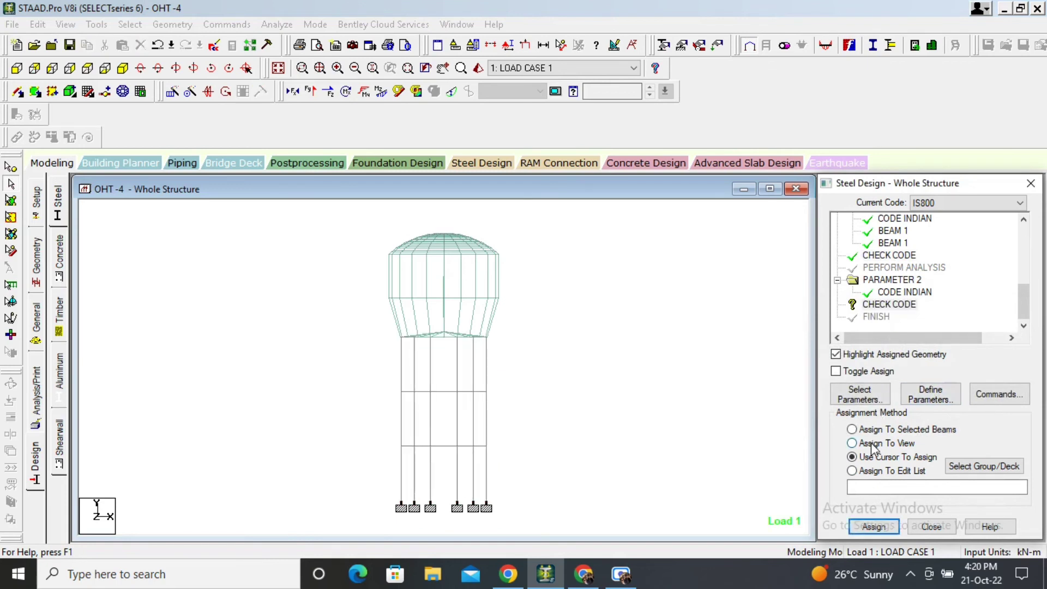
pyautogui.click(873, 526)
pyautogui.click(934, 397)
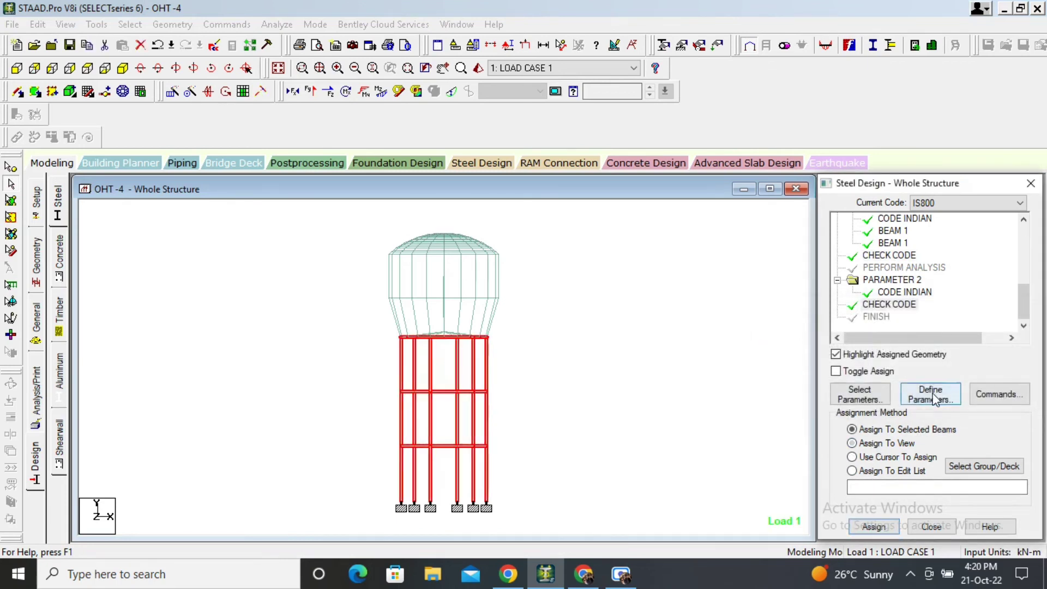
pyautogui.hotkey('alt', 'u')
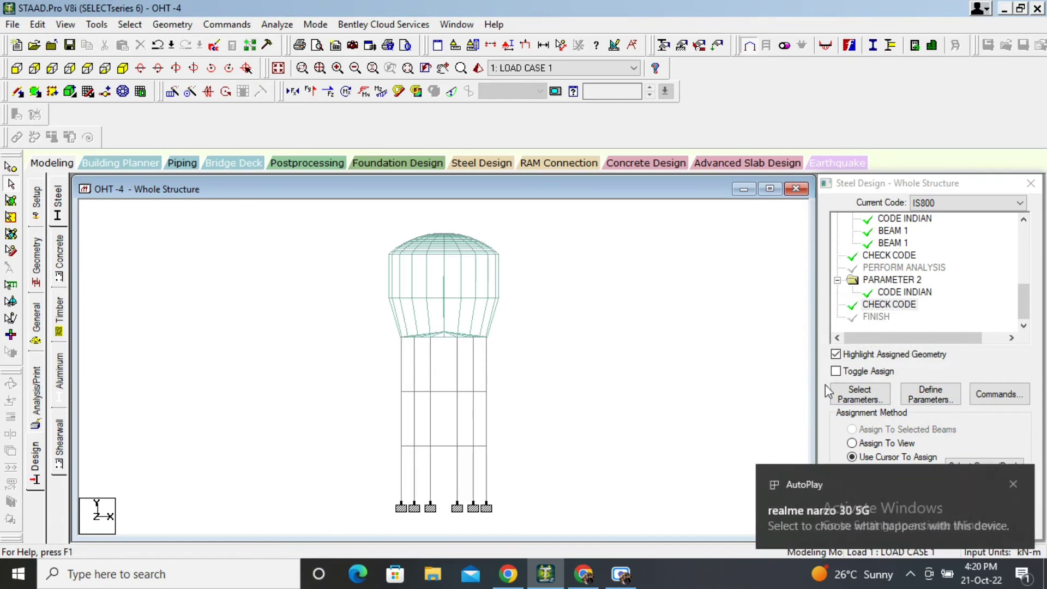
pyautogui.click(1011, 483)
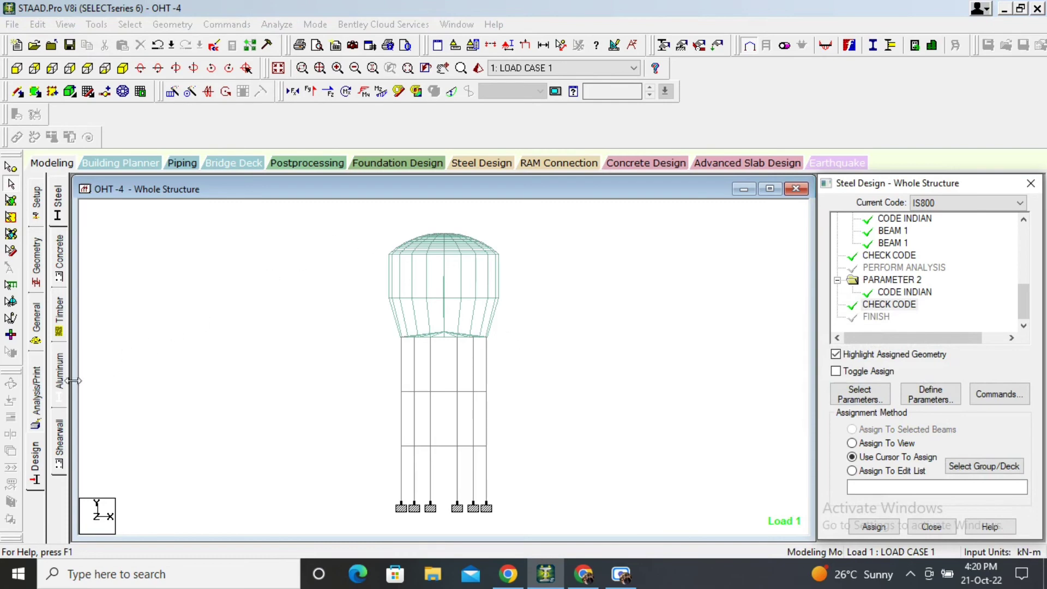
# - Add another Perform Analysis command with No Print and run the analysis, saving the modified structure
pyautogui.click(36, 396)
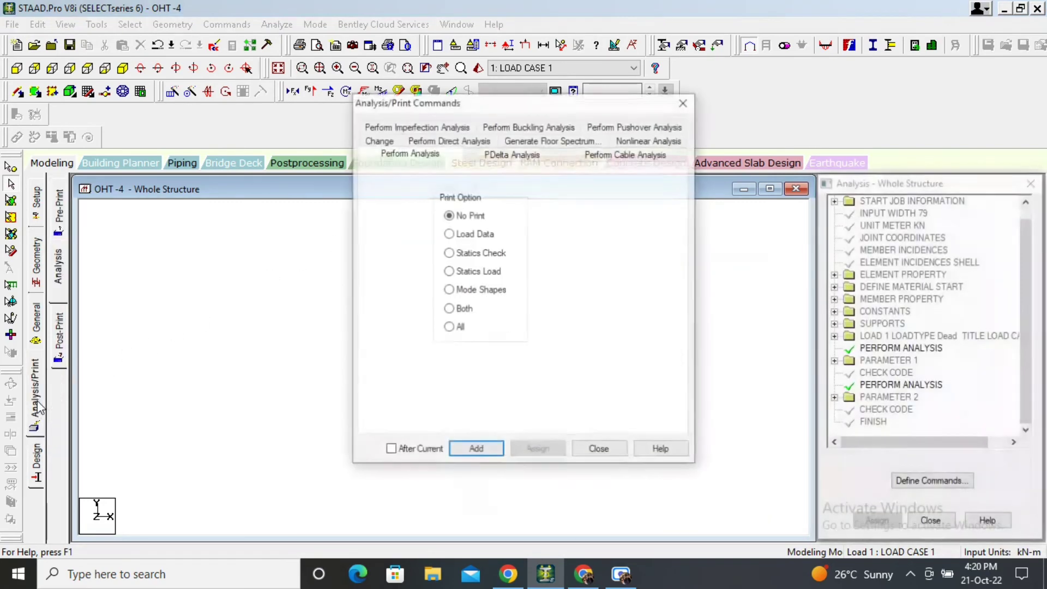
pyautogui.click(474, 450)
pyautogui.click(598, 450)
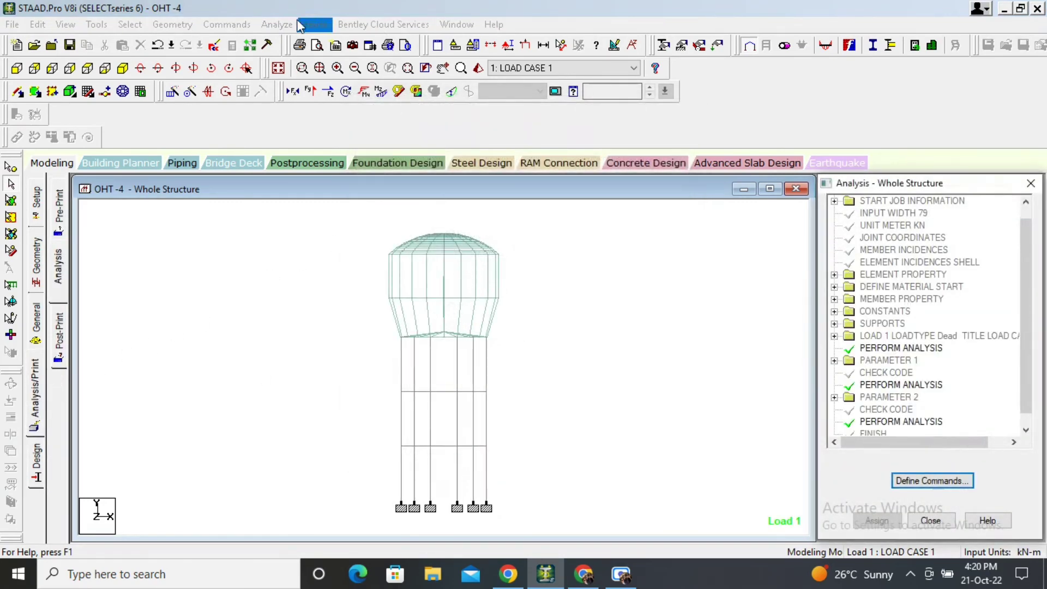
pyautogui.click(277, 24)
pyautogui.click(287, 39)
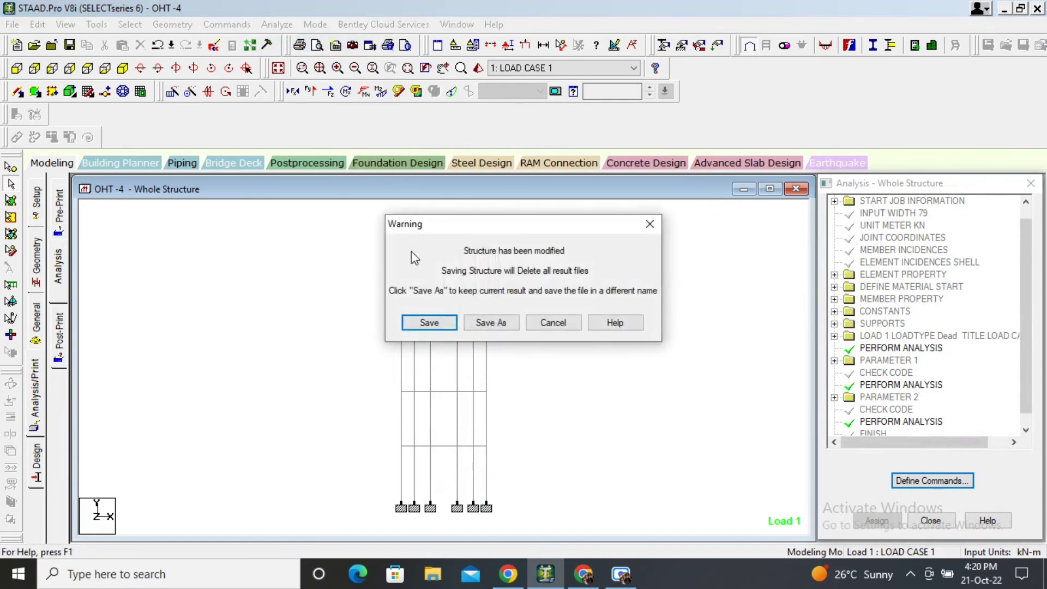
pyautogui.click(417, 324)
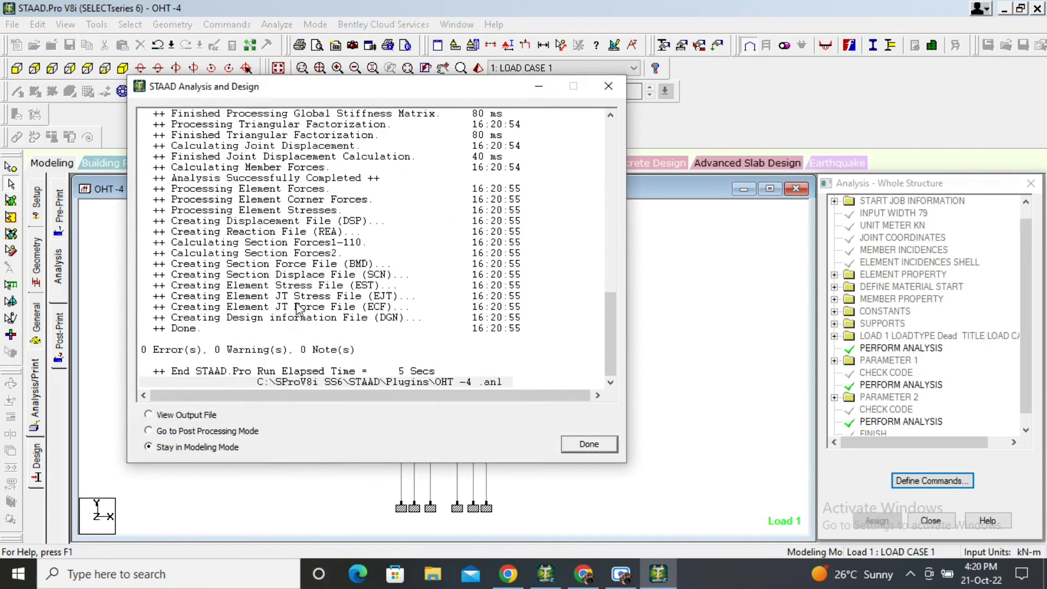
# - Read through the analysis and design log, including the error and warning summary and the processing stages
pyautogui.click(307, 350)
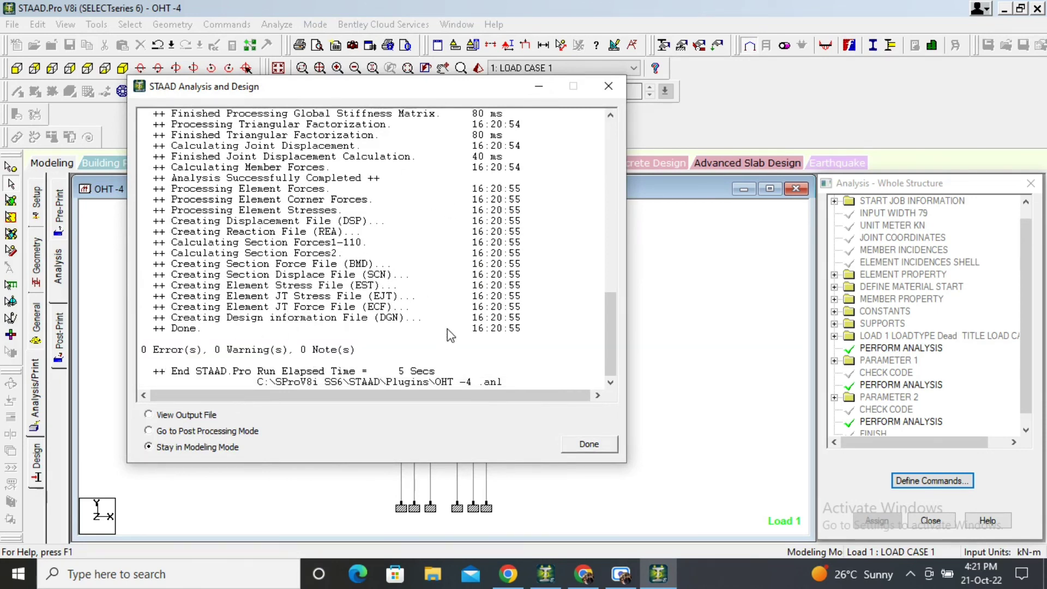
pyautogui.scroll(4, 457, 336)
pyautogui.scroll(8, 456, 337)
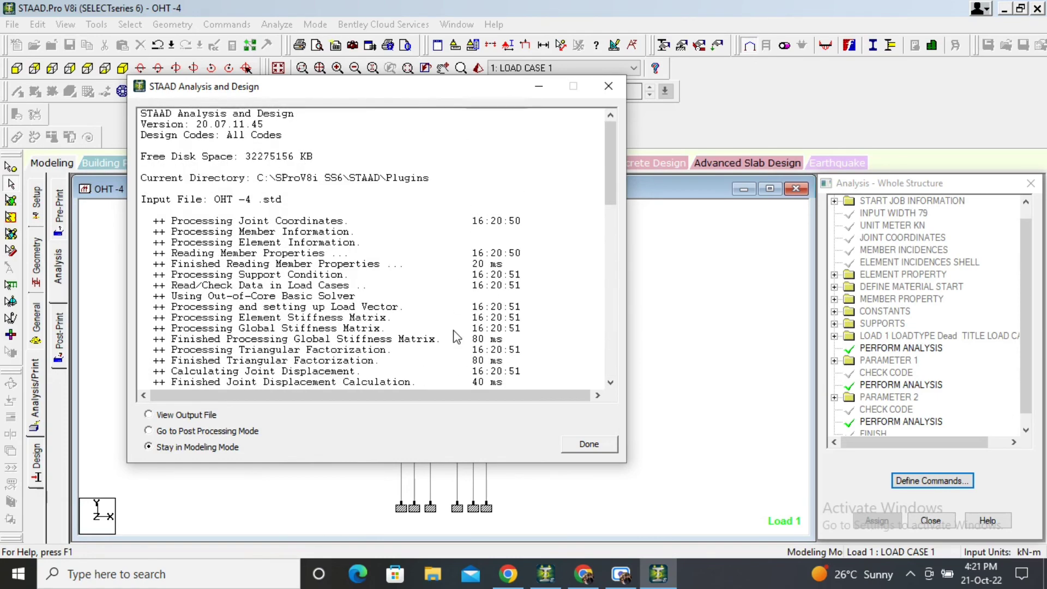
pyautogui.scroll(-12, 453, 321)
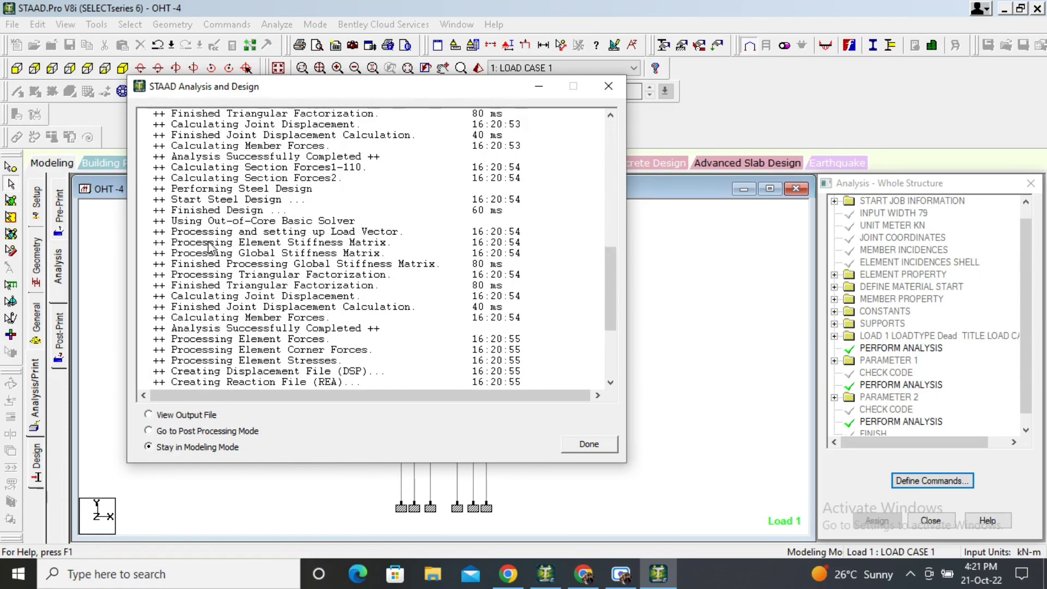
pyautogui.scroll(7, 212, 246)
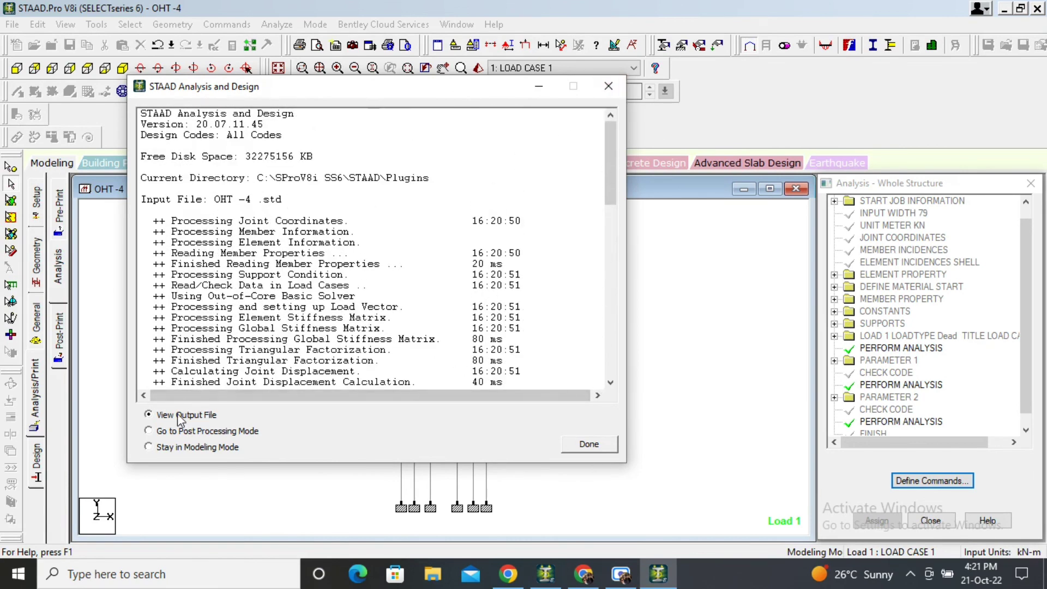
# - Open the analysis output file and skim through the echoed job information and joint coordinates
pyautogui.click(588, 444)
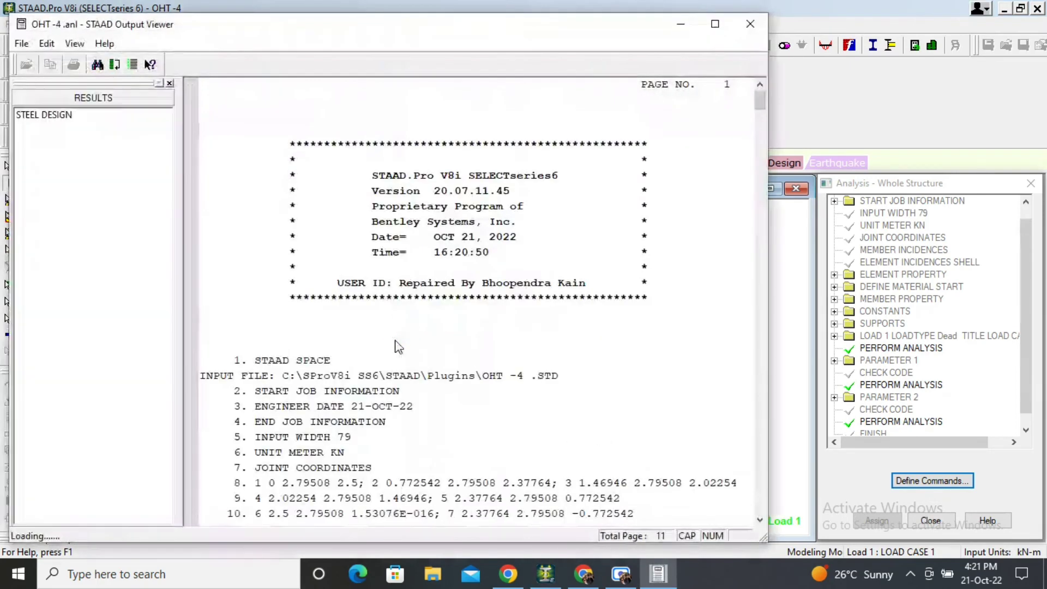
pyautogui.scroll(-20, 422, 295)
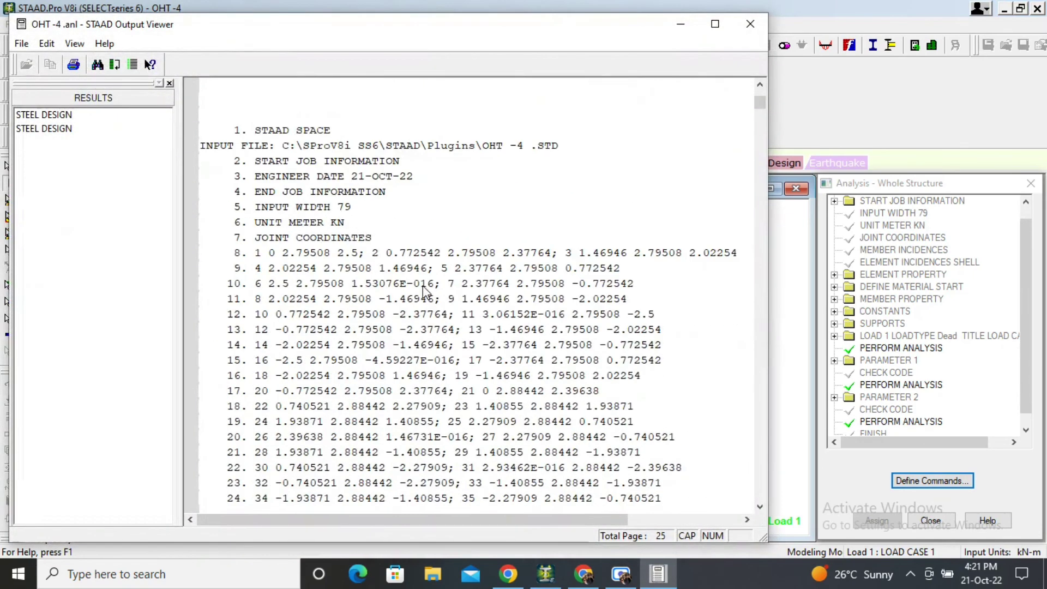
pyautogui.scroll(-15, 425, 289)
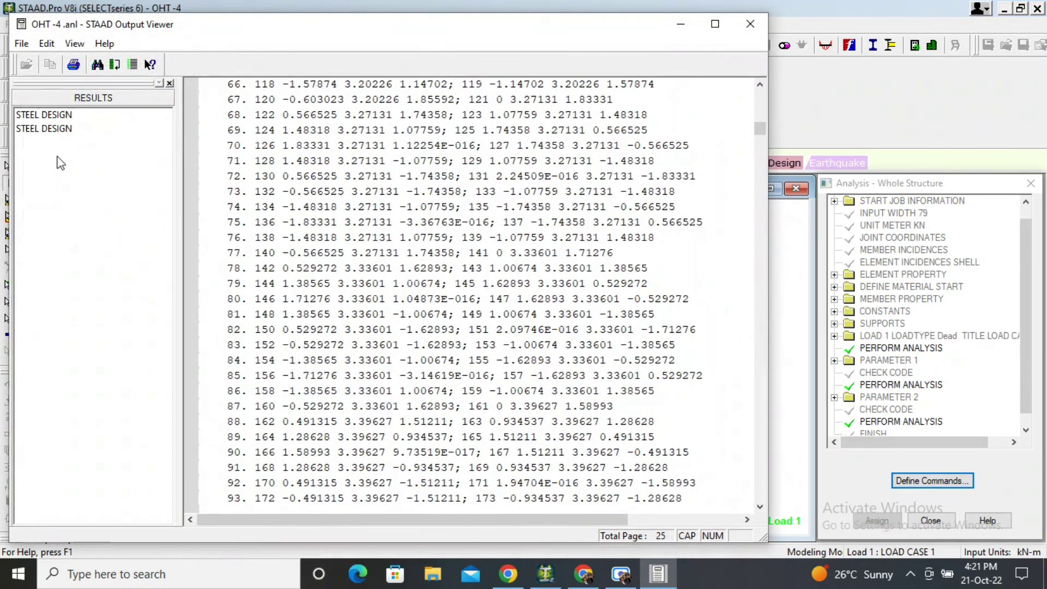
# - Go to the first steel design result set and examine the member code check results and ratios
pyautogui.click(54, 116)
pyautogui.scroll(-9, 473, 211)
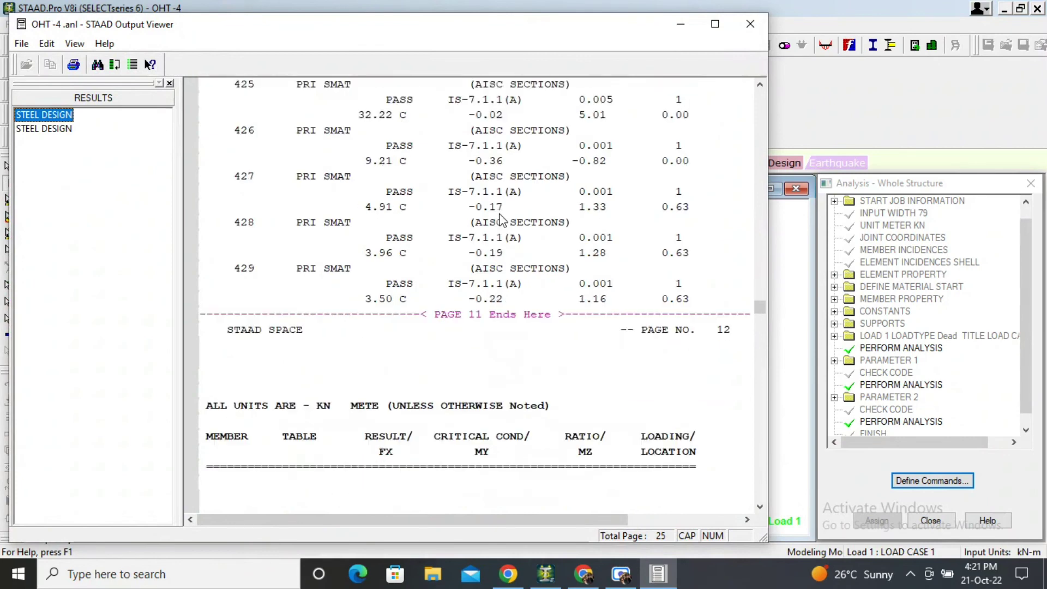
pyautogui.scroll(3, 474, 212)
pyautogui.scroll(-18, 415, 207)
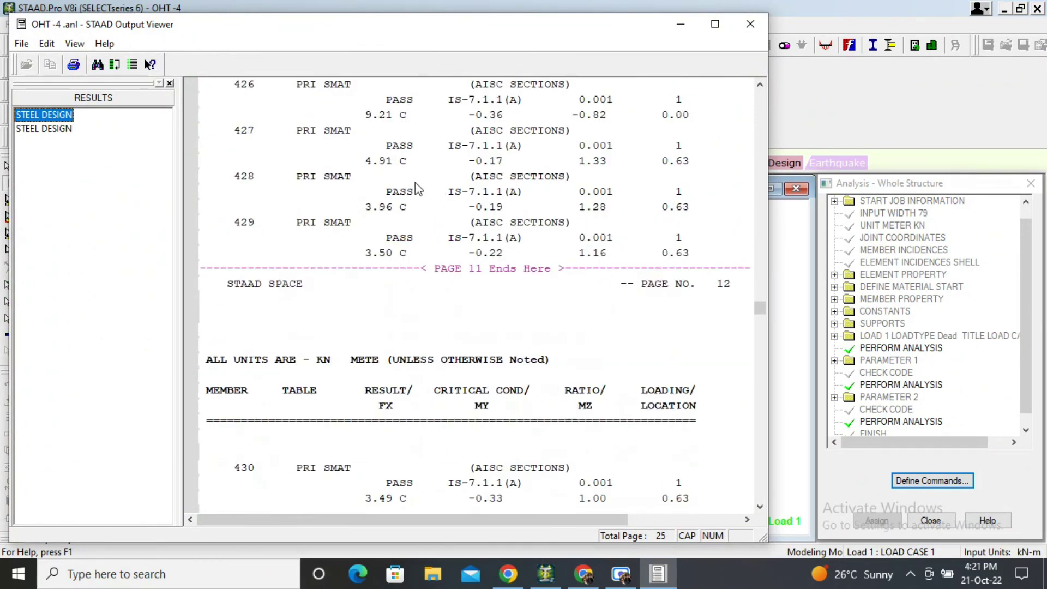
pyautogui.scroll(-18, 413, 208)
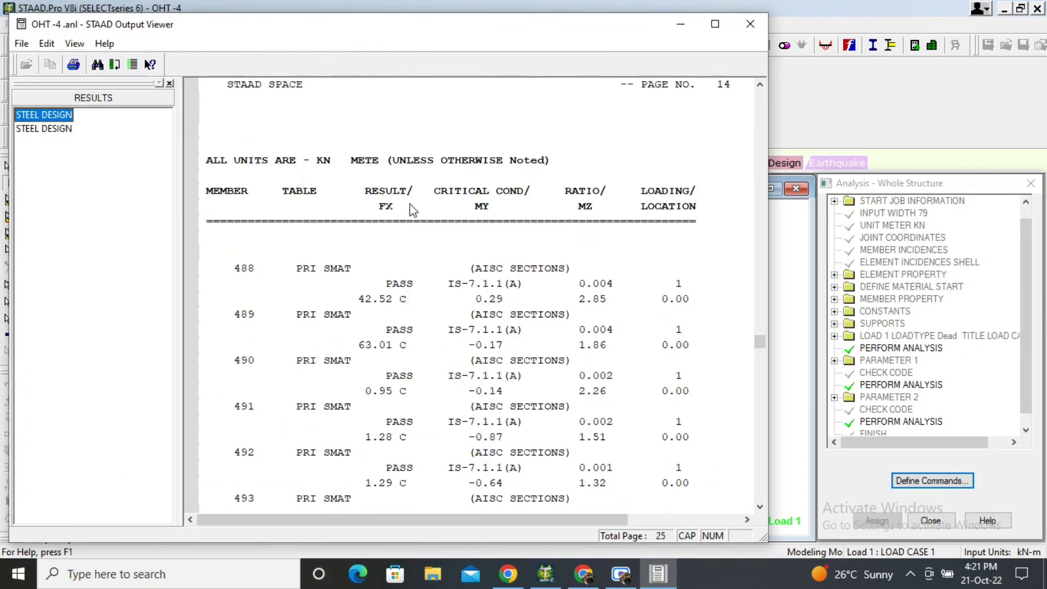
# - Examine the second steel design result set and the end of the preceding design table, closing the output viewer when finished
pyautogui.click(24, 129)
pyautogui.scroll(-4, 253, 161)
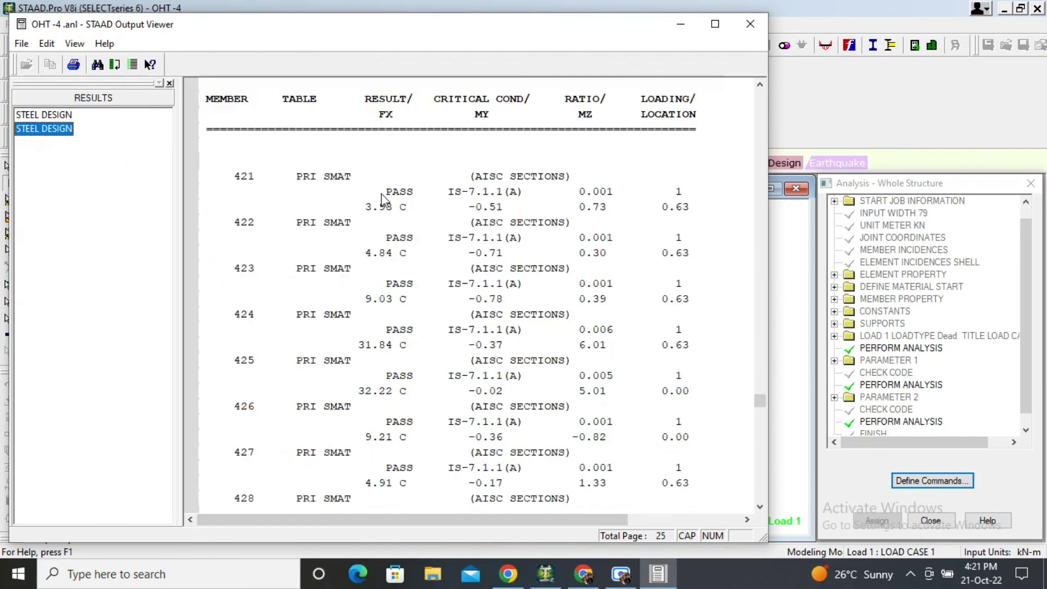
pyautogui.scroll(5, 253, 161)
pyautogui.click(93, 101)
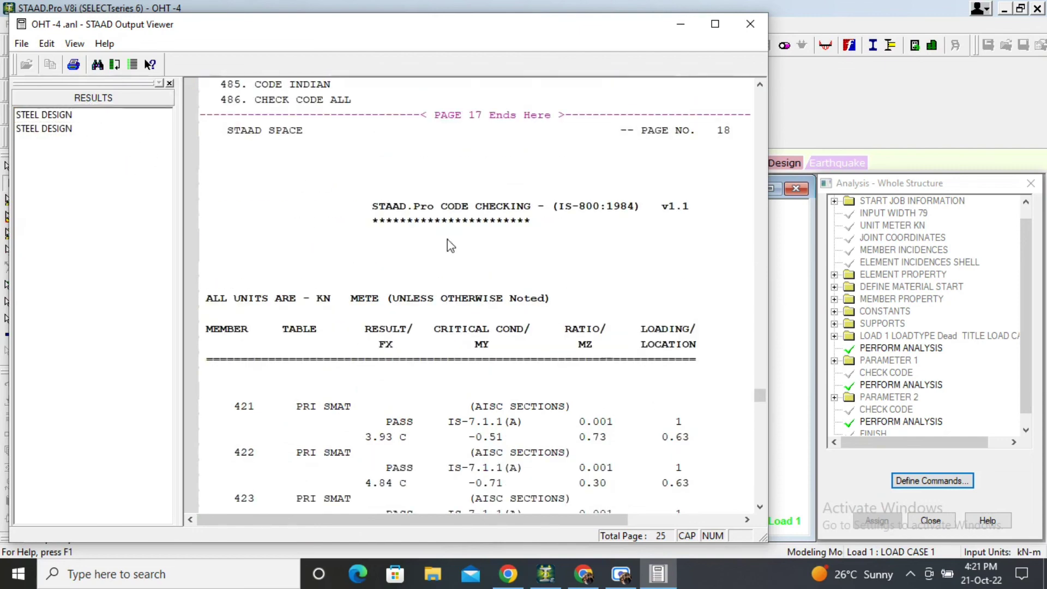
pyautogui.scroll(-3, 447, 239)
pyautogui.scroll(4, 532, 277)
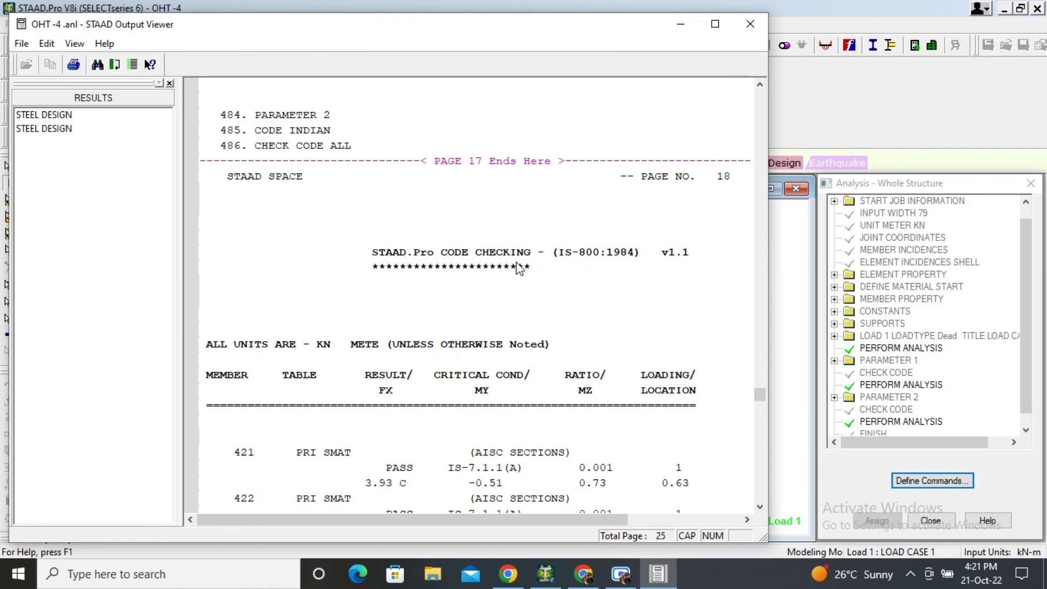
pyautogui.scroll(3, 520, 268)
pyautogui.scroll(20, 521, 261)
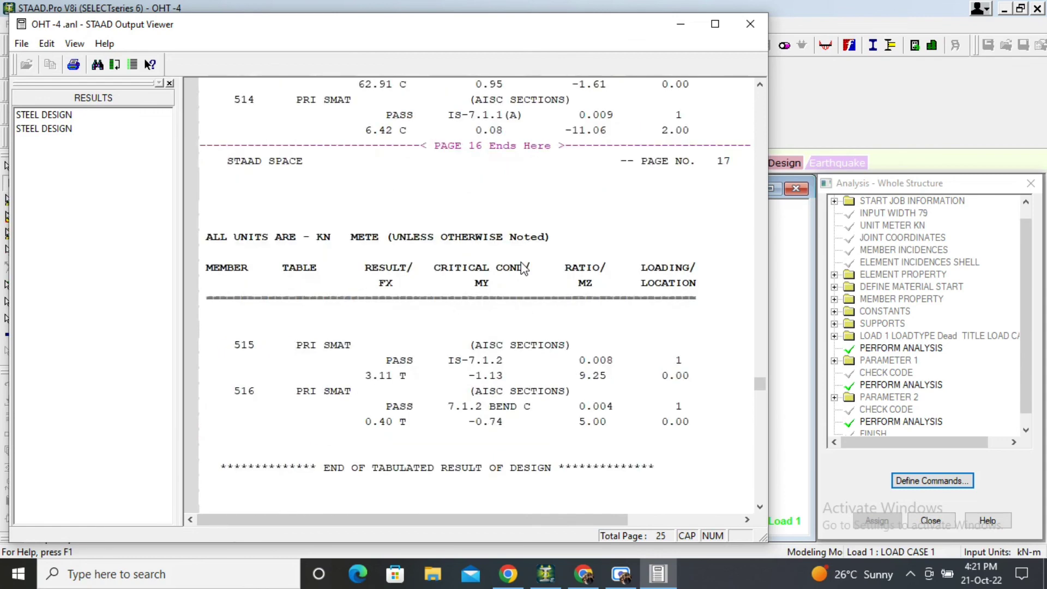
pyautogui.click(750, 24)
# - Query the outer column segment just below the tank for its section properties, design property and steel design result, and close the query
pyautogui.doubleClick(486, 366)
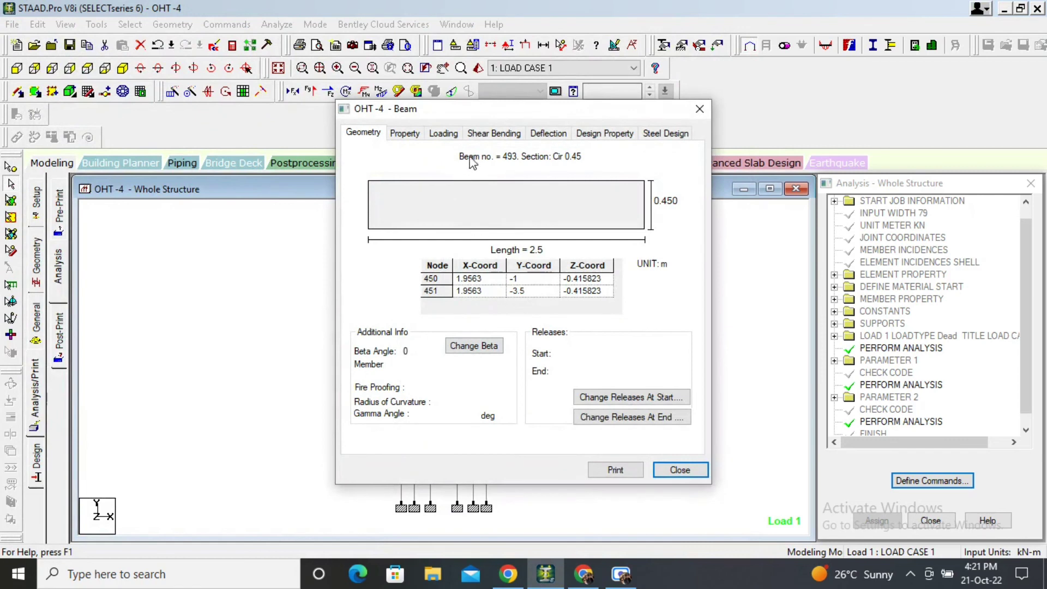
pyautogui.click(413, 136)
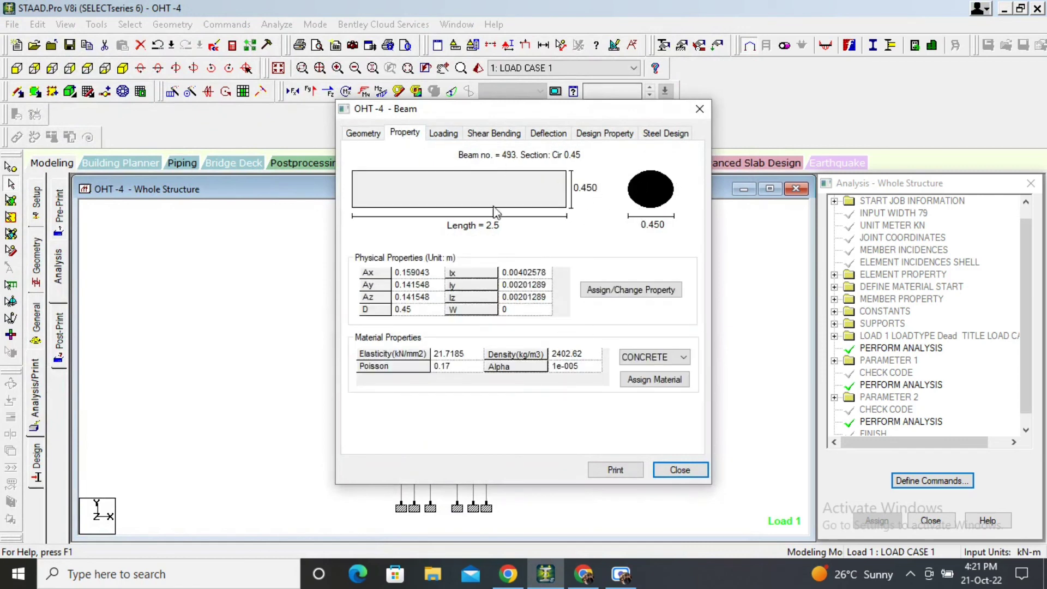
pyautogui.click(603, 136)
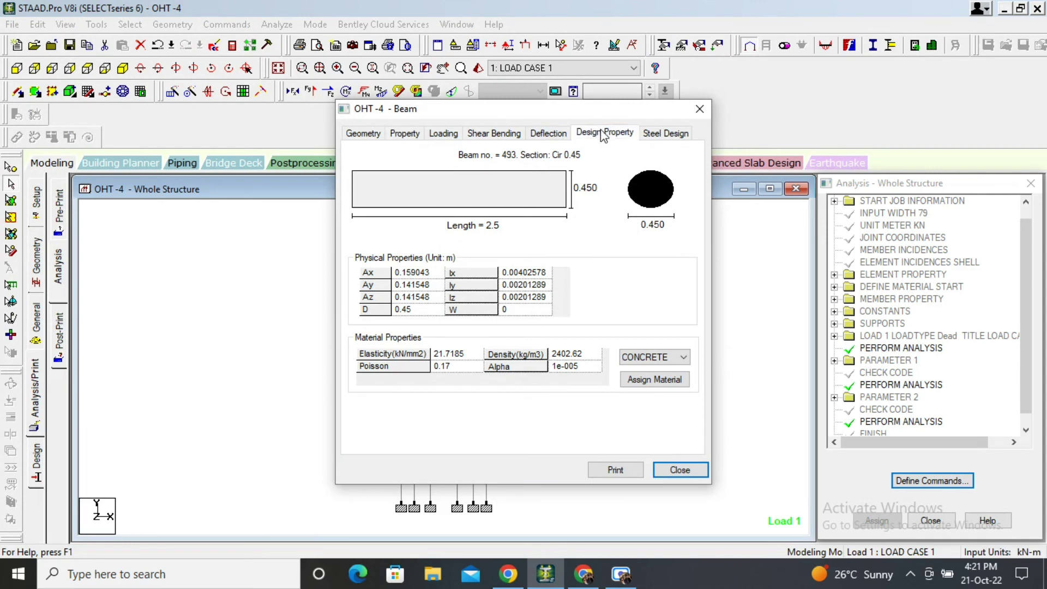
pyautogui.click(677, 133)
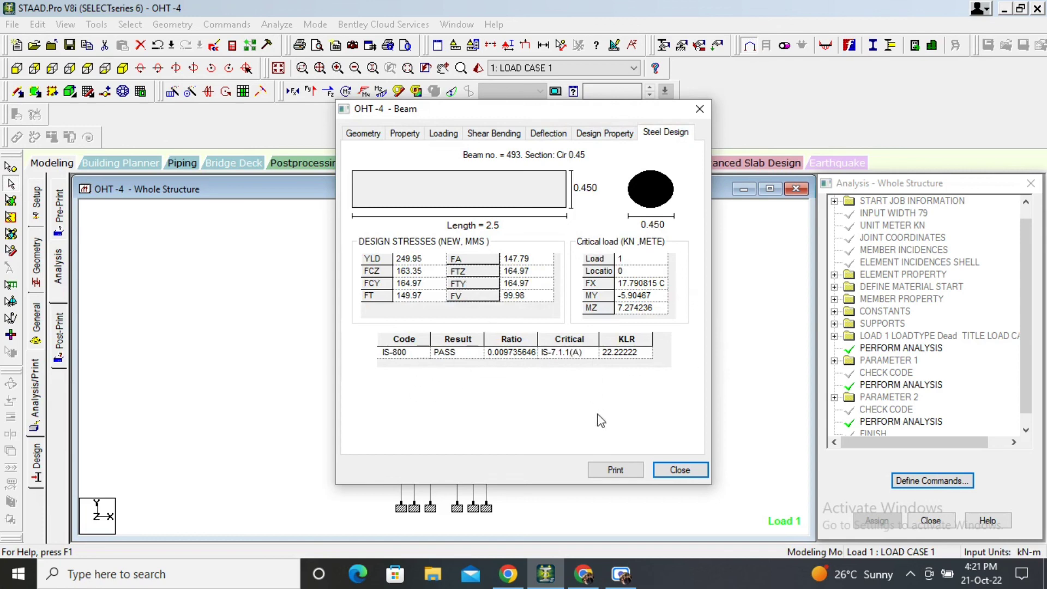
pyautogui.click(680, 469)
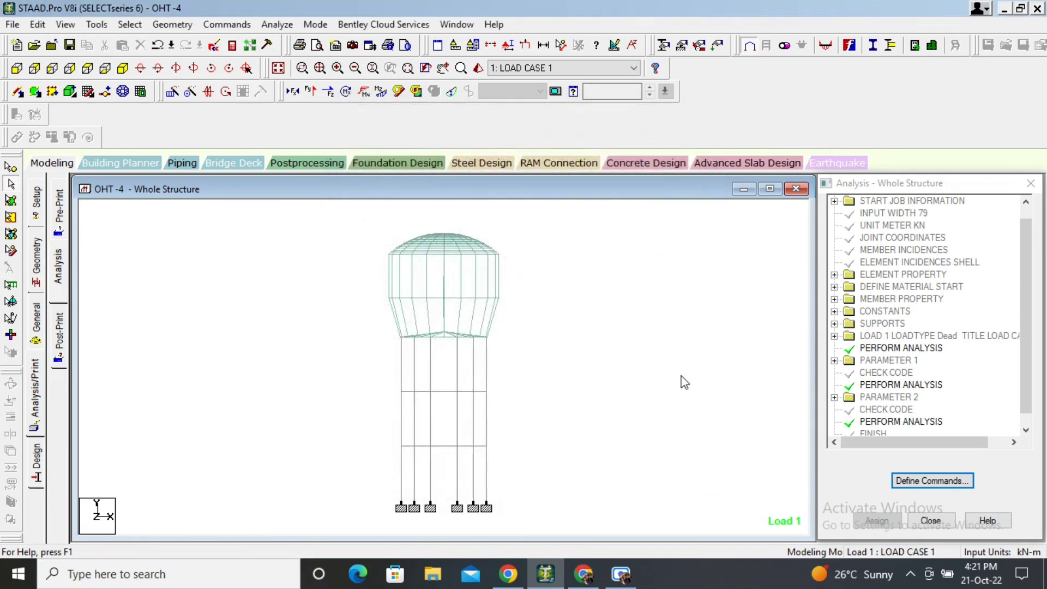